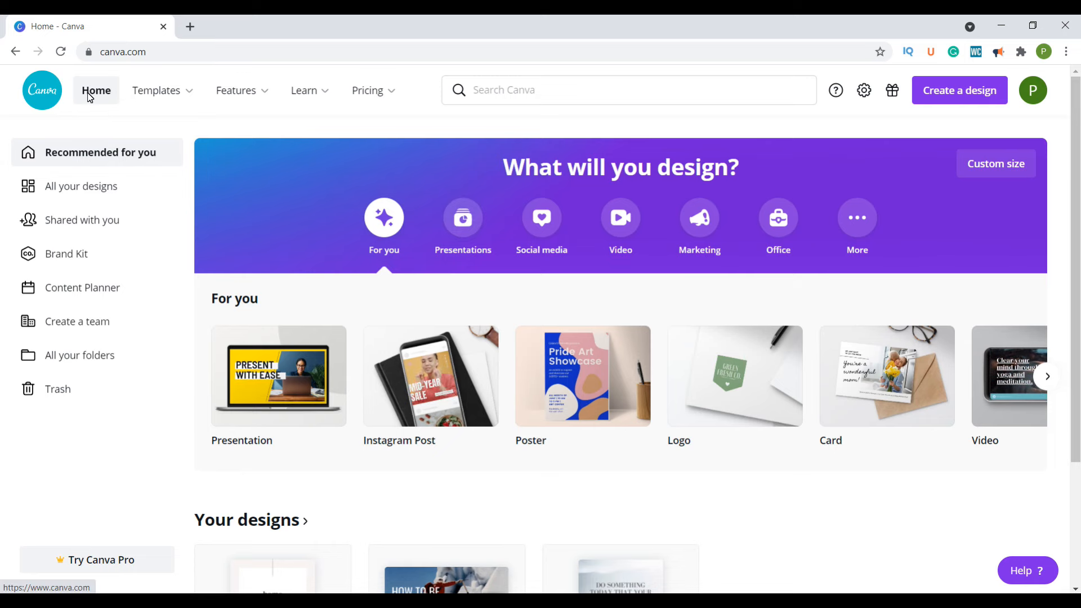
Look over the template categories, the feature list, and the learning and pricing options offered by the site
mouse_move(160, 102)
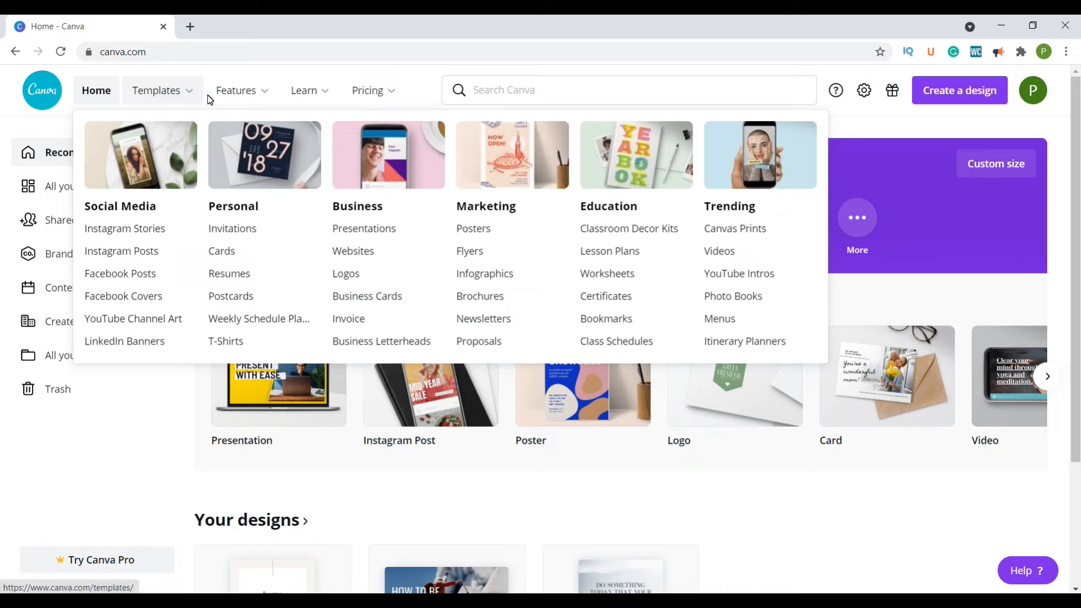
mouse_move(243, 100)
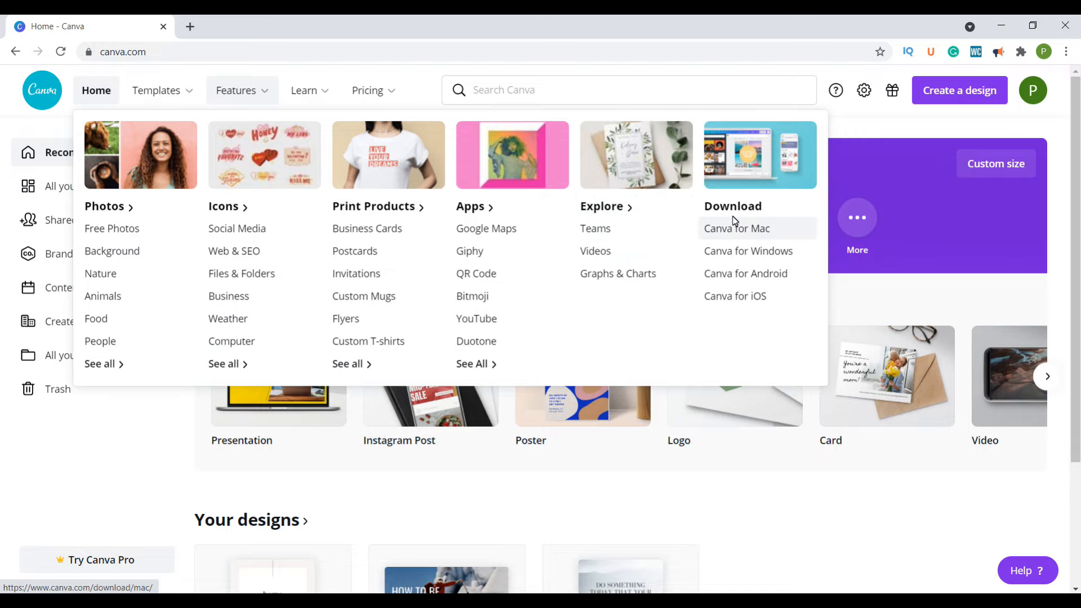
mouse_move(316, 98)
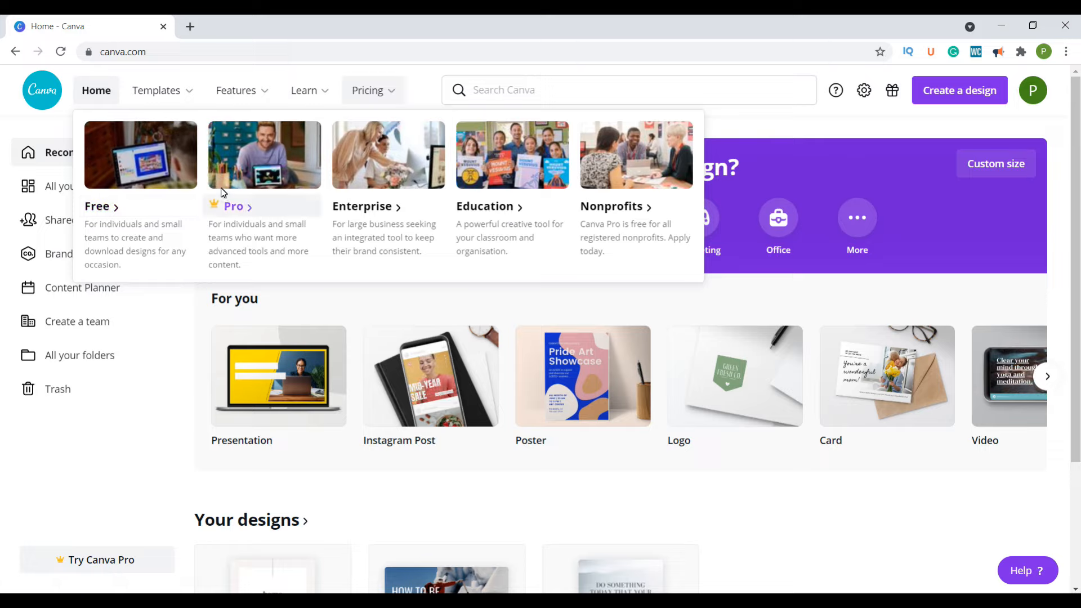
Search the site for "logo", and replace the query with one for Instagram designs
click(466, 96)
text(logo)
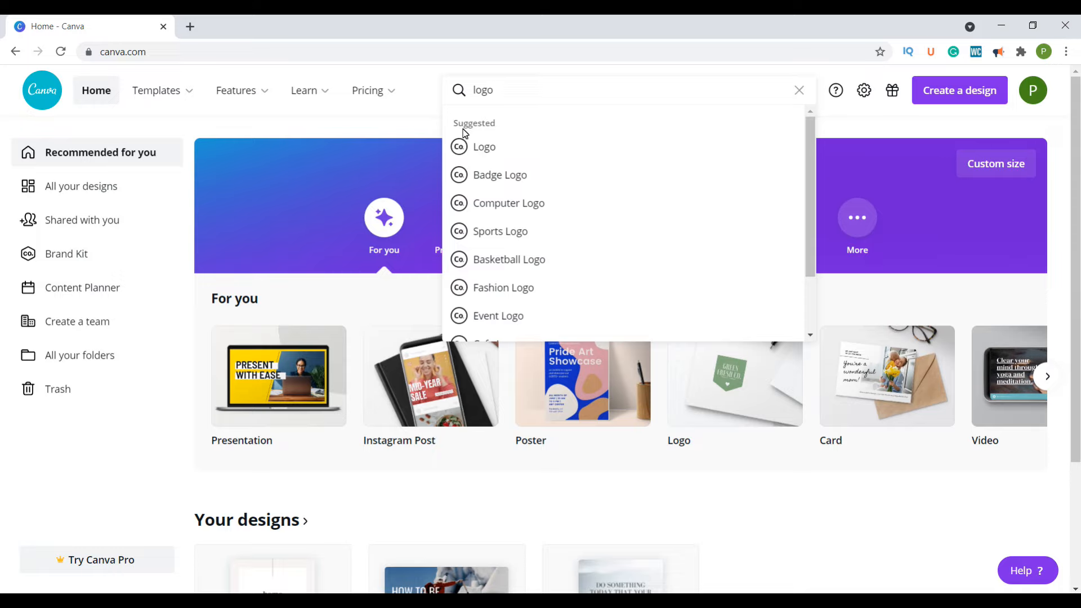
key(ctrl+a)
text(intagram)
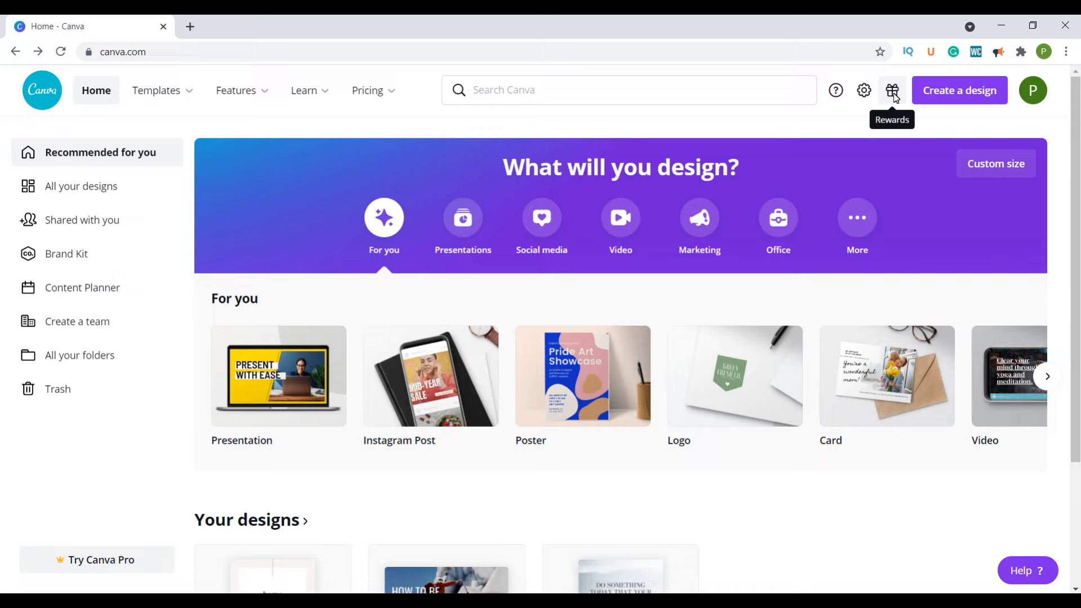
Look through the design types offered for creating a new design, and close the list without choosing one
click(942, 95)
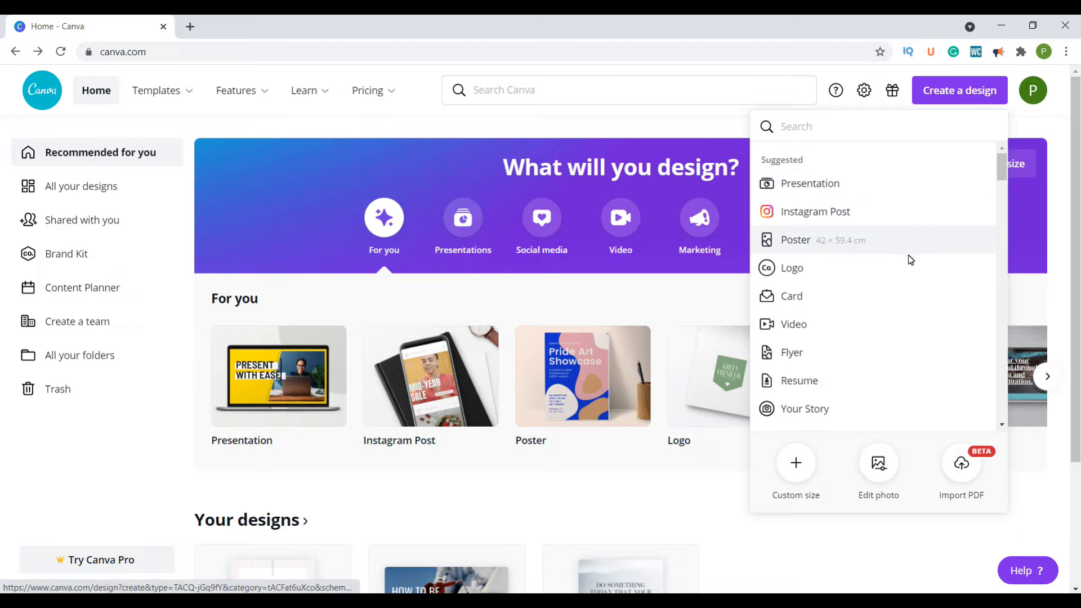
drag(1003, 170, 930, 129)
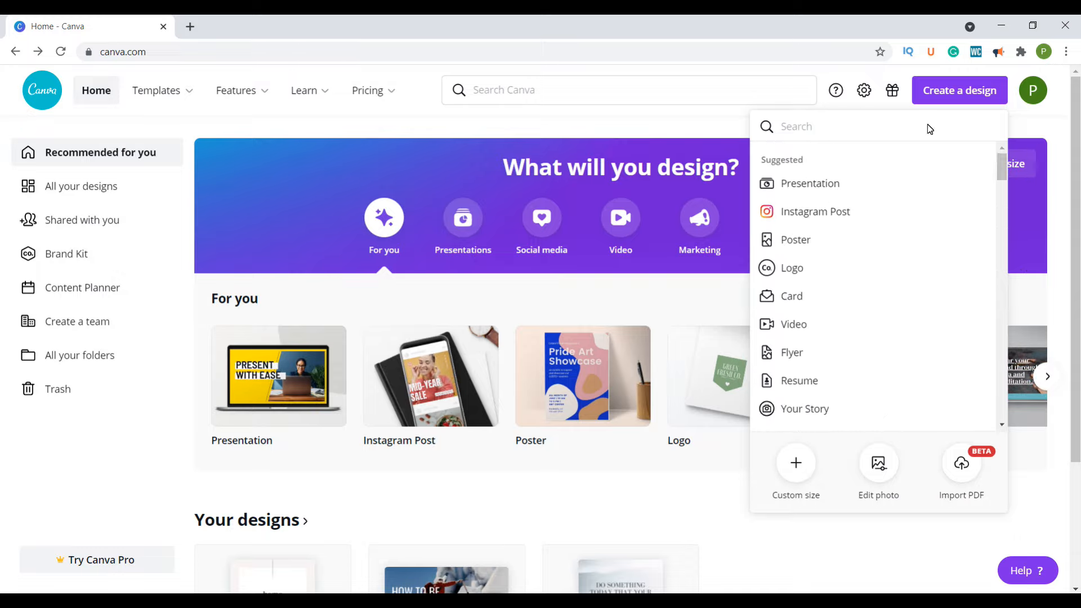
click(796, 128)
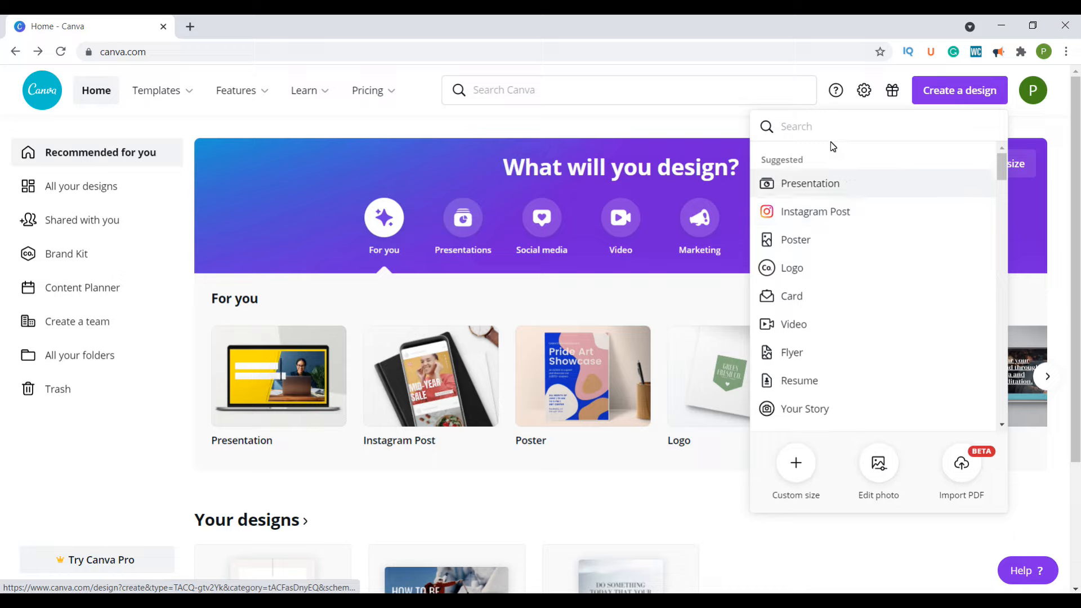
click(131, 206)
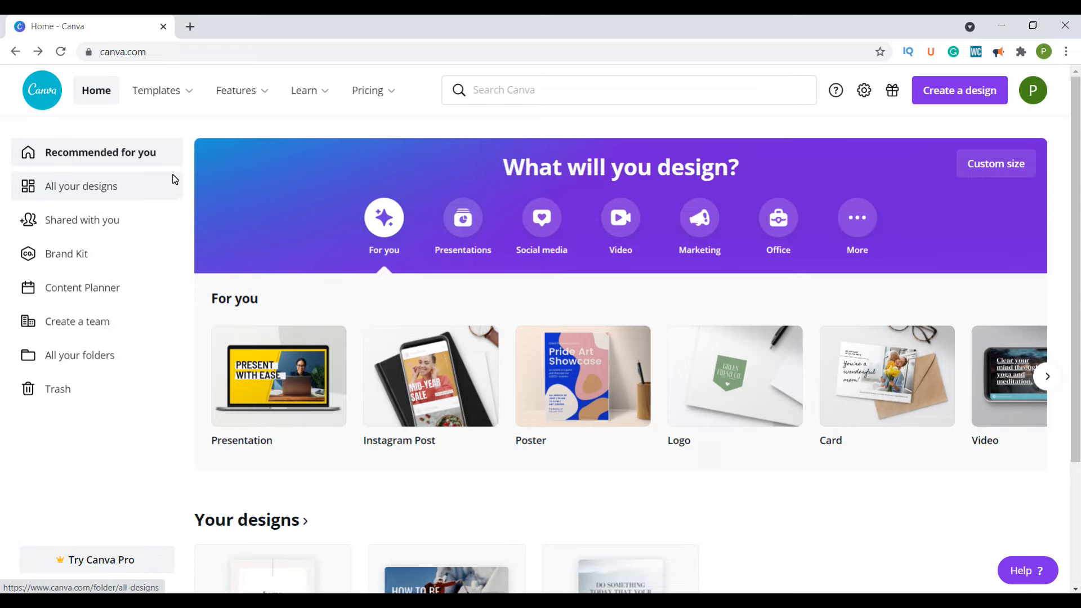
Examine all existing designs, the designs shared with the account, and the Brand Kit's logos, colors and fonts
click(72, 195)
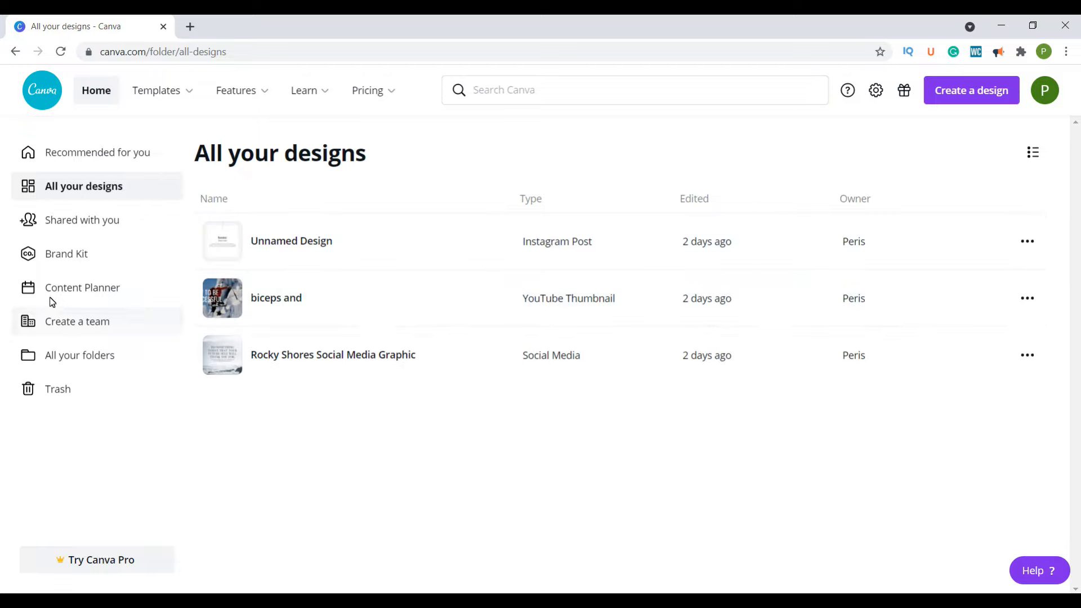
click(60, 219)
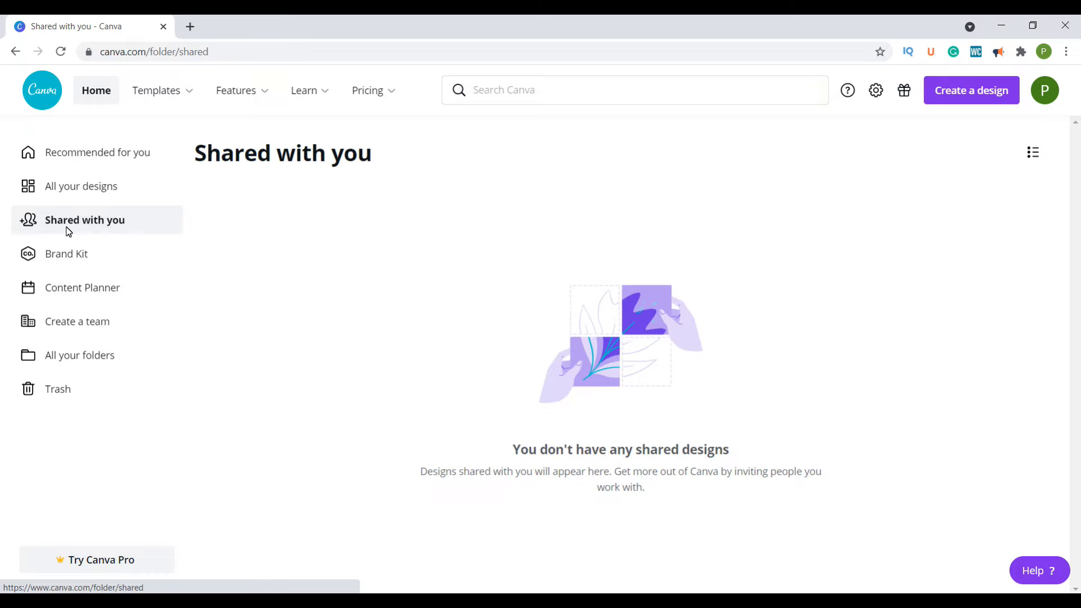
click(67, 254)
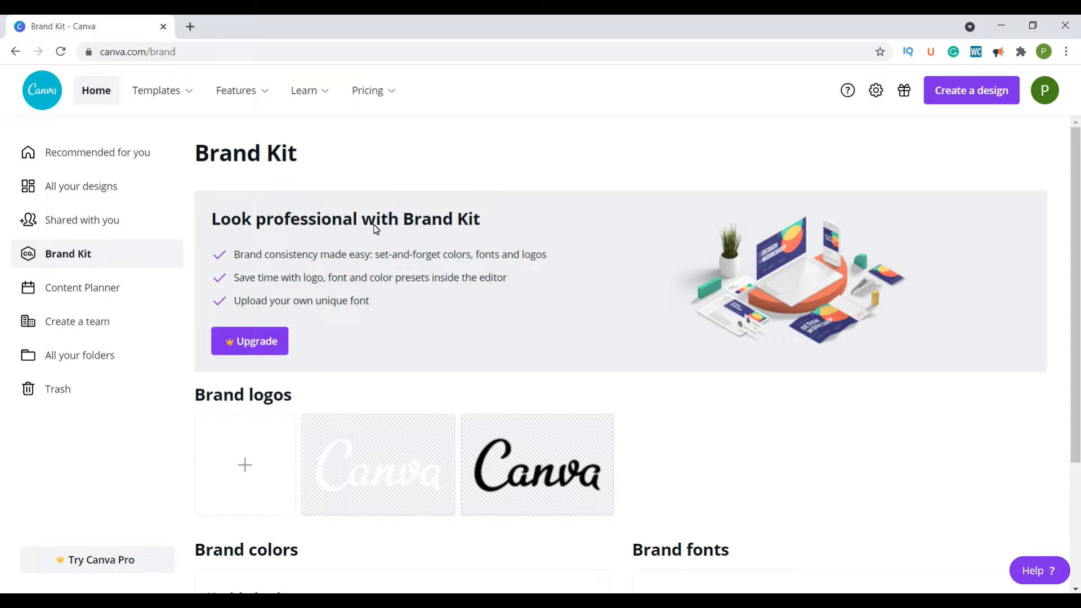
scroll(376, 228, down, 3)
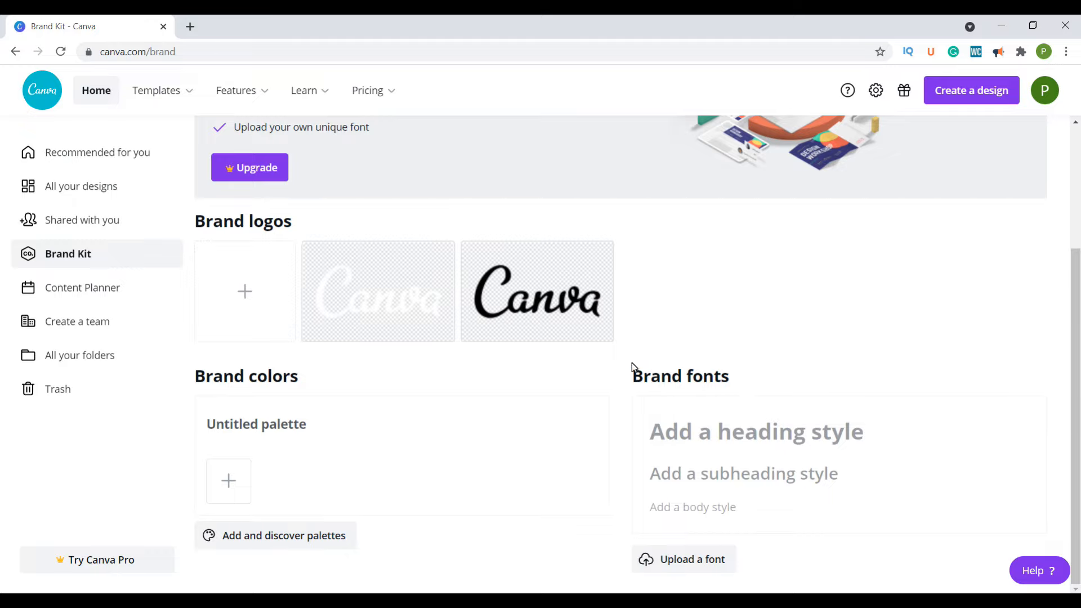
Add magenta #A82EA1 and a second color with its hue shifted to dusty red to the untitled brand palette
click(242, 289)
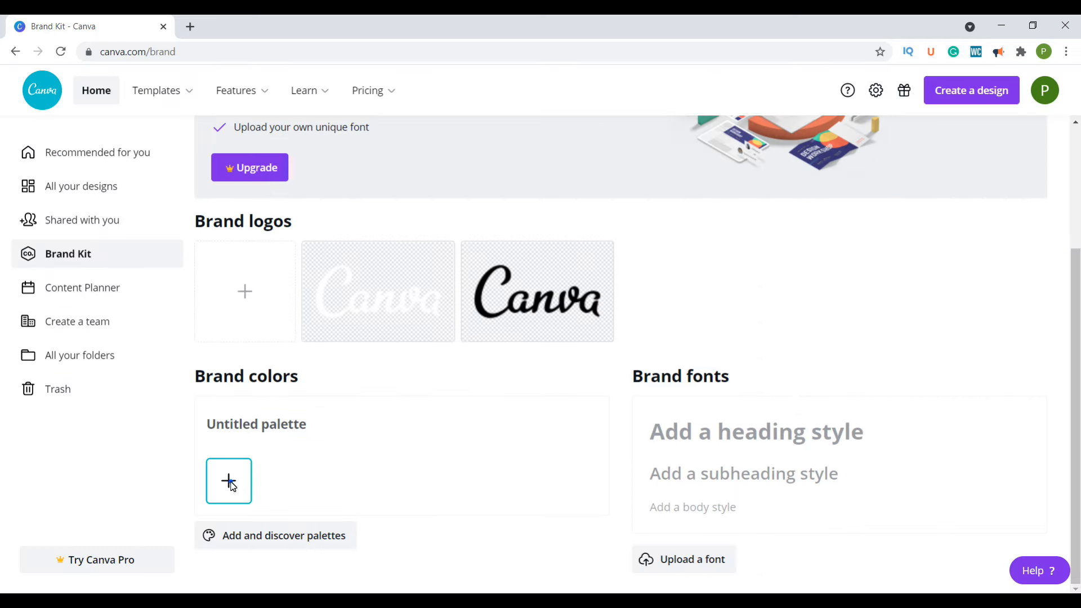
click(230, 482)
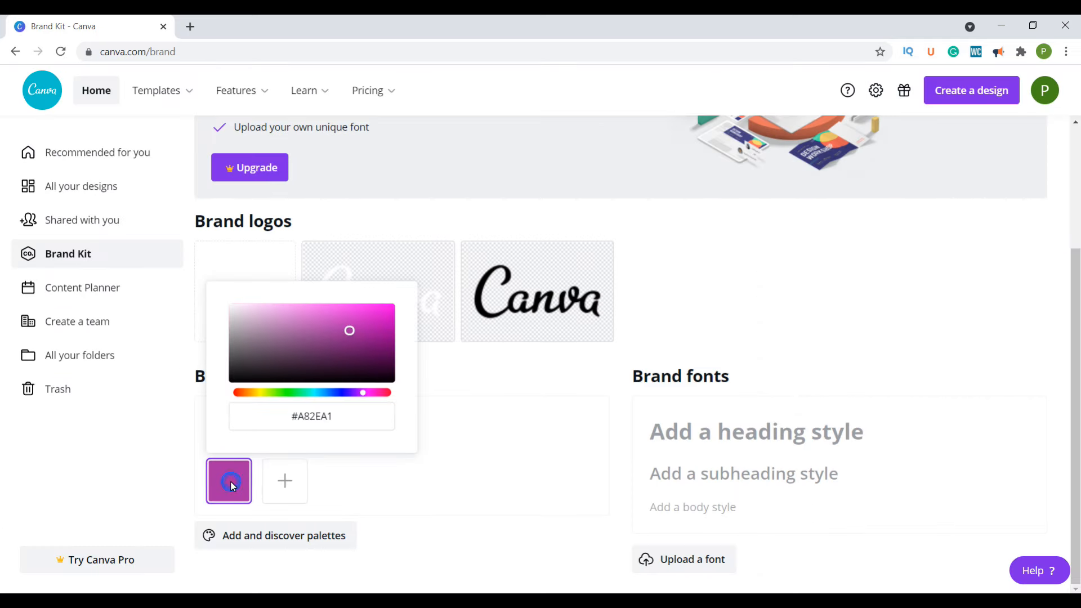
click(285, 479)
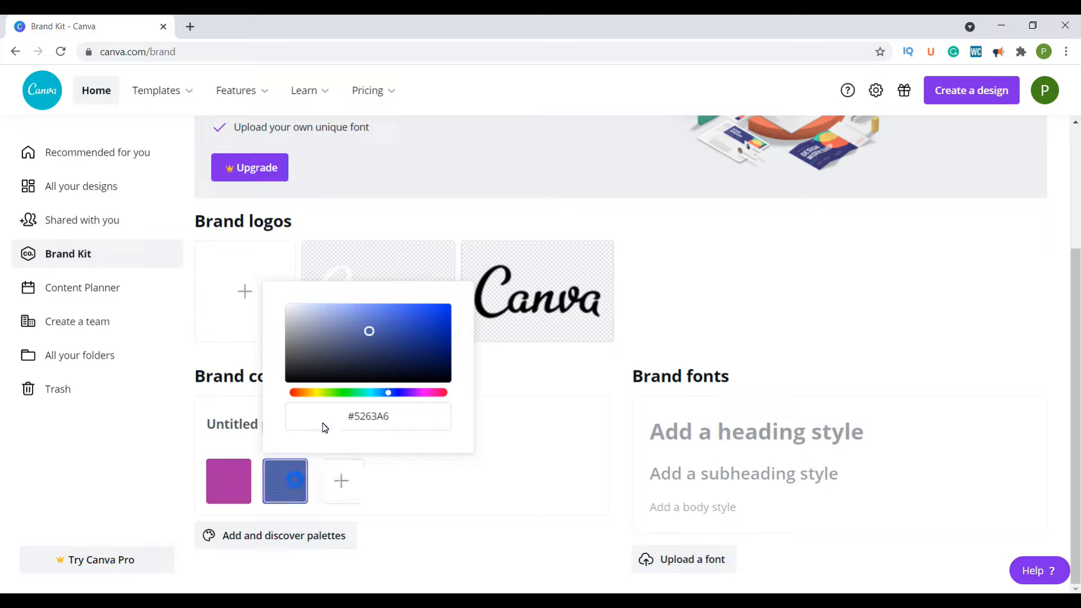
click(434, 392)
Add a third brand color shifted to a yellow-orange hue, and add a fourth color to the same palette
click(350, 483)
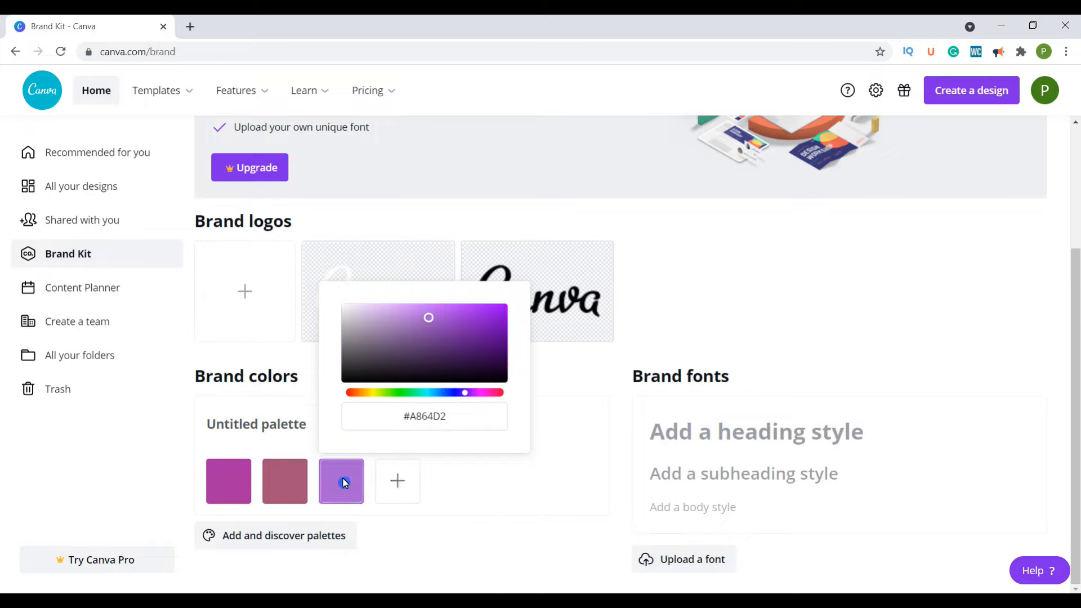
click(361, 392)
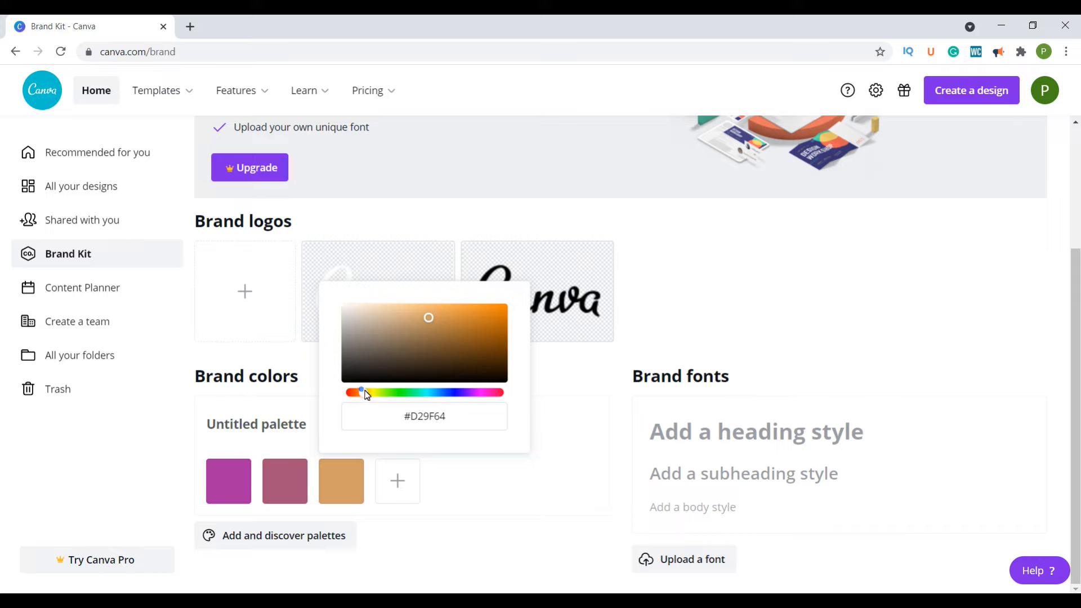
drag(365, 392, 374, 392)
click(399, 482)
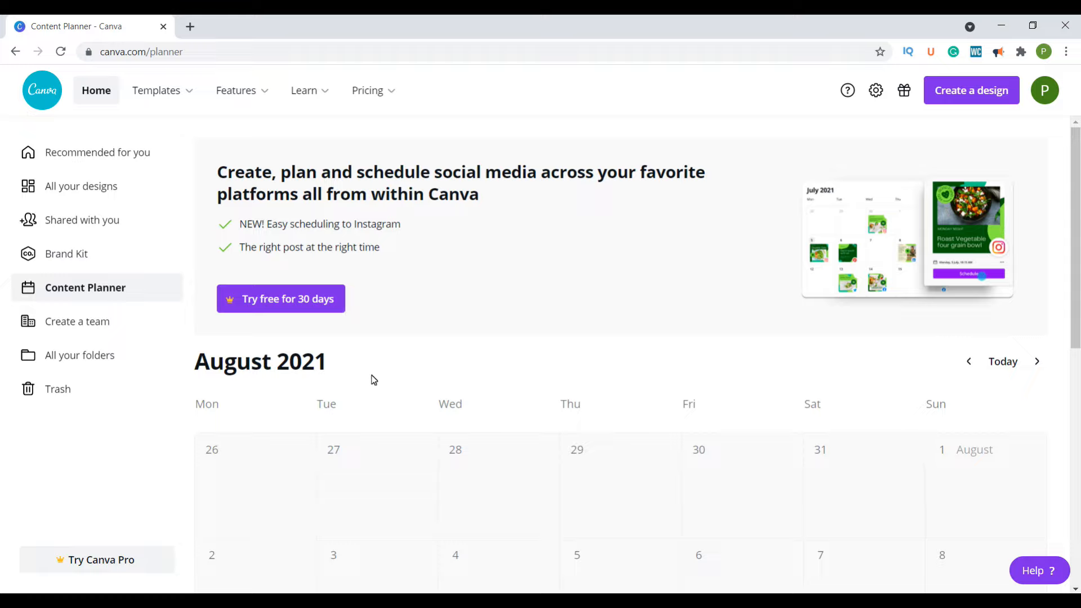
View the Content Planner calendar, the team creation page and the deleted designs in Trash
scroll(371, 380, down, 9)
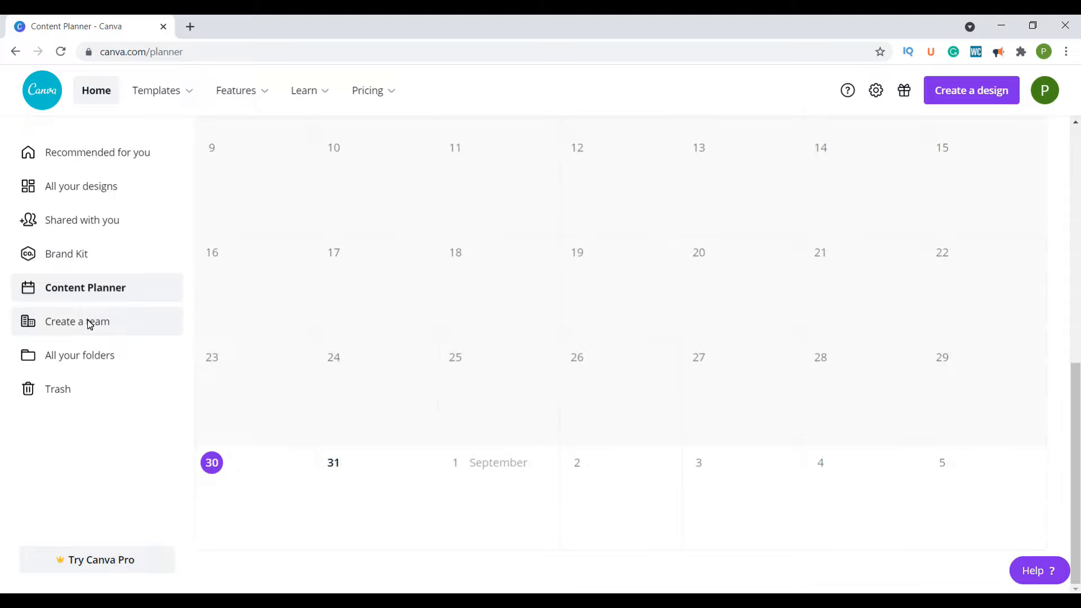
click(68, 327)
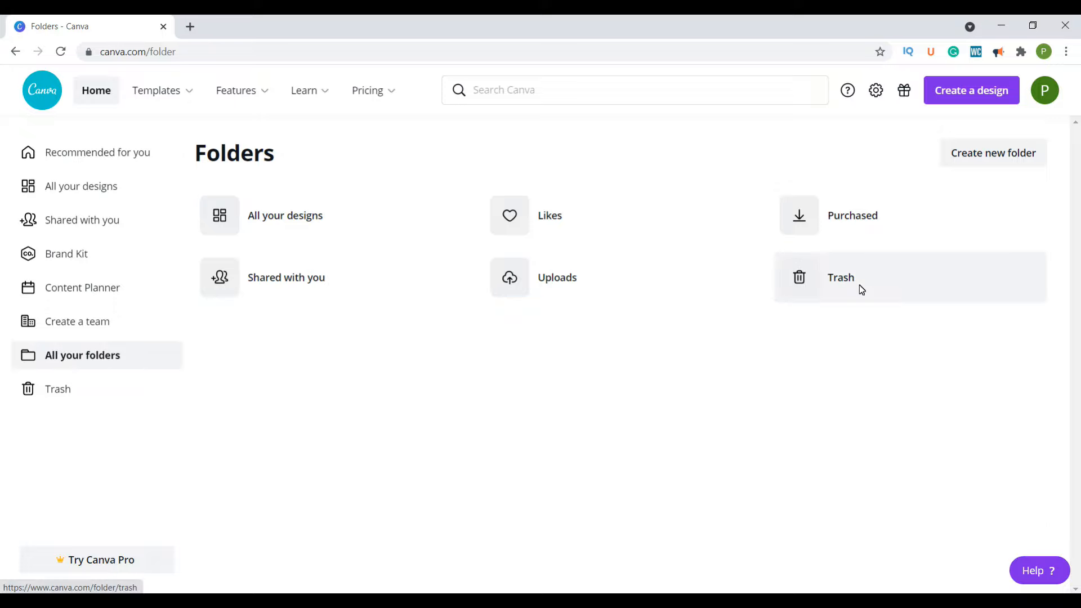
click(49, 390)
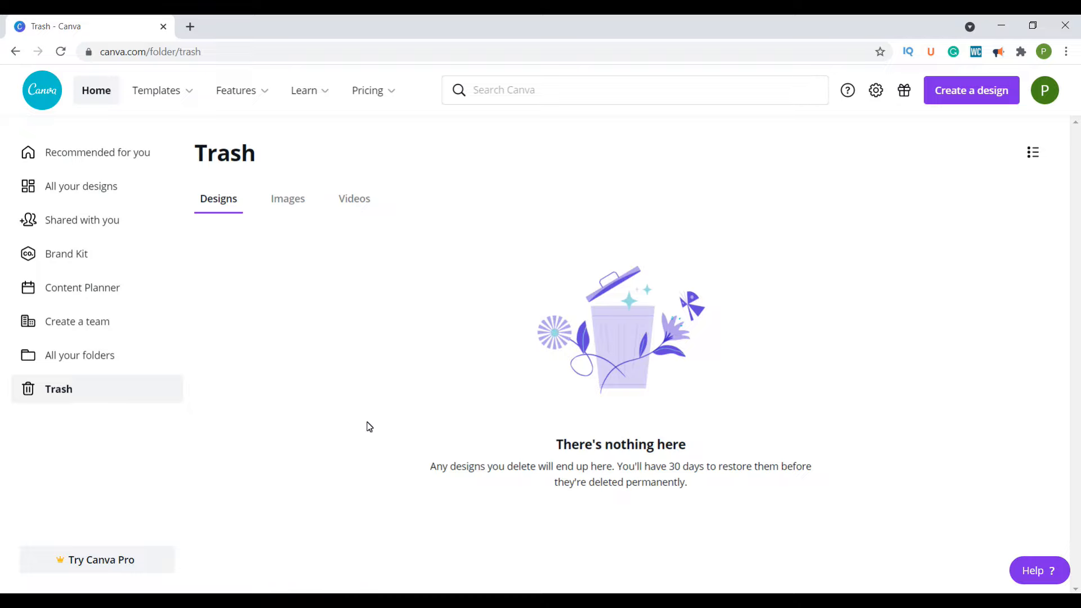
Create a new YouTube thumbnail design by searching the design types for "thumbnail"
mouse_move(182, 97)
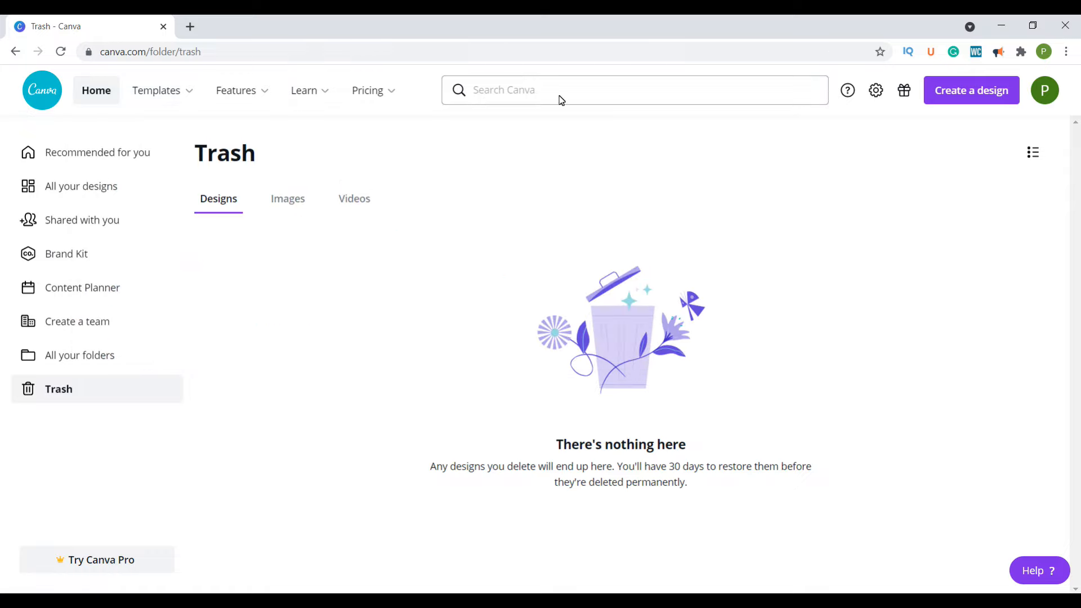
click(971, 91)
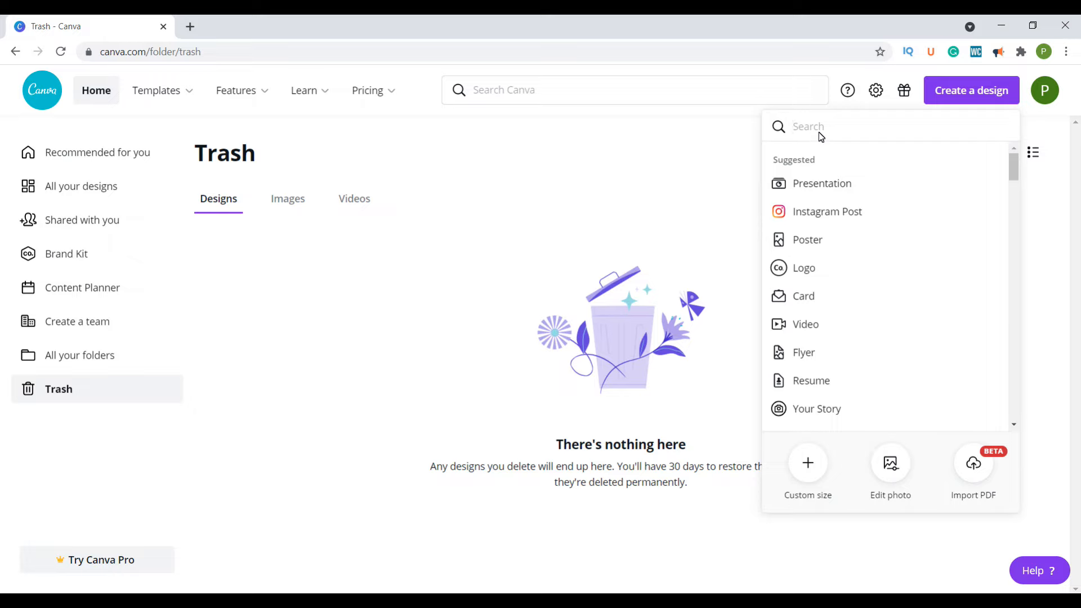
click(817, 127)
text(thumbnail)
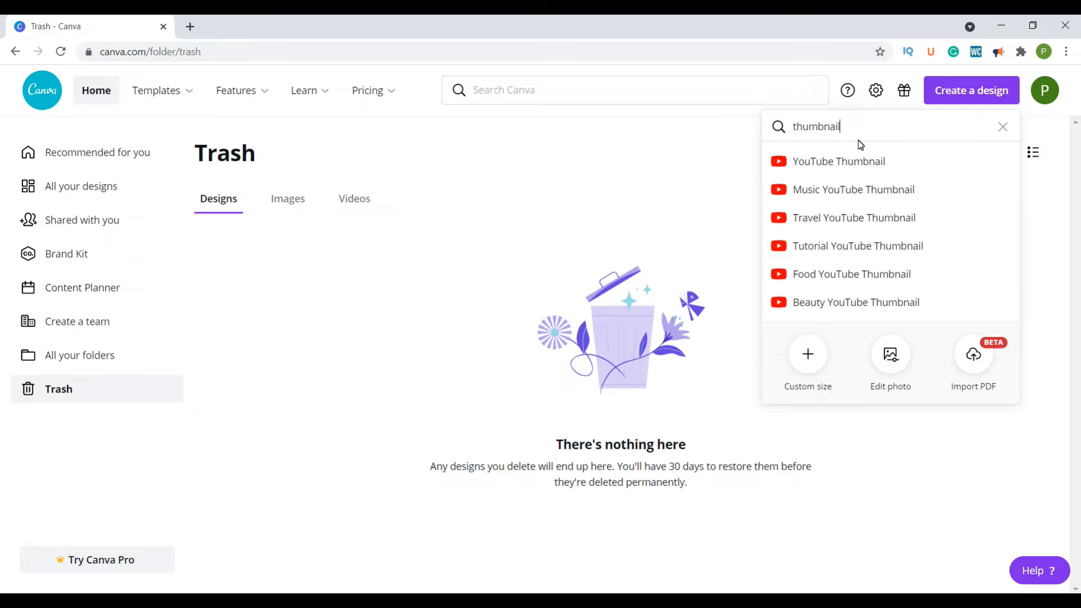
click(876, 193)
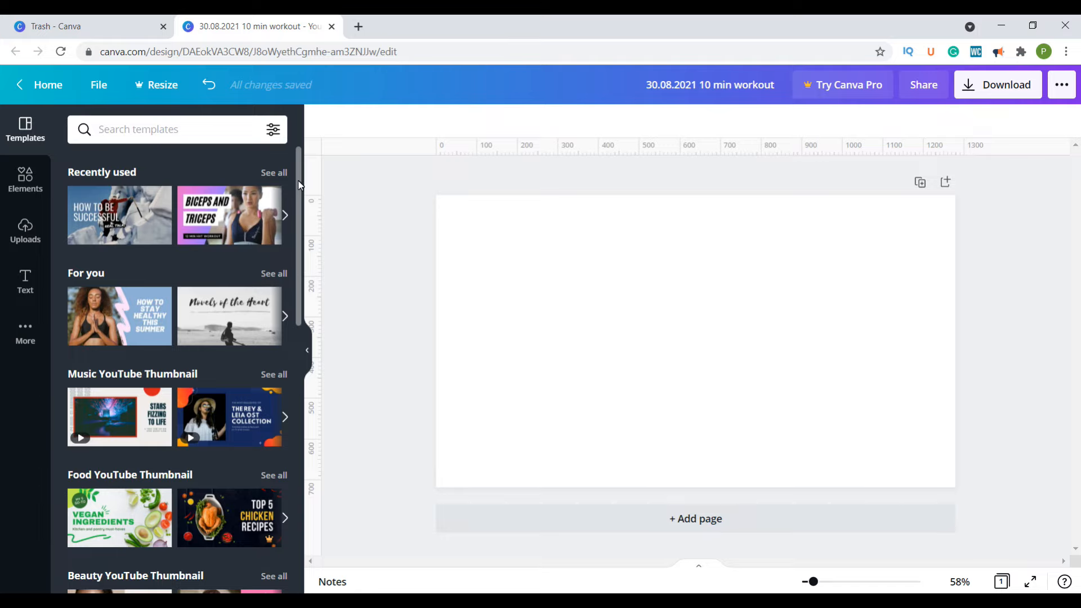
Try the "How to Stay Healthy This Summer" template on the thumbnail, and settle on the recently used "Biceps and Triceps" workout template
drag(298, 175, 311, 386)
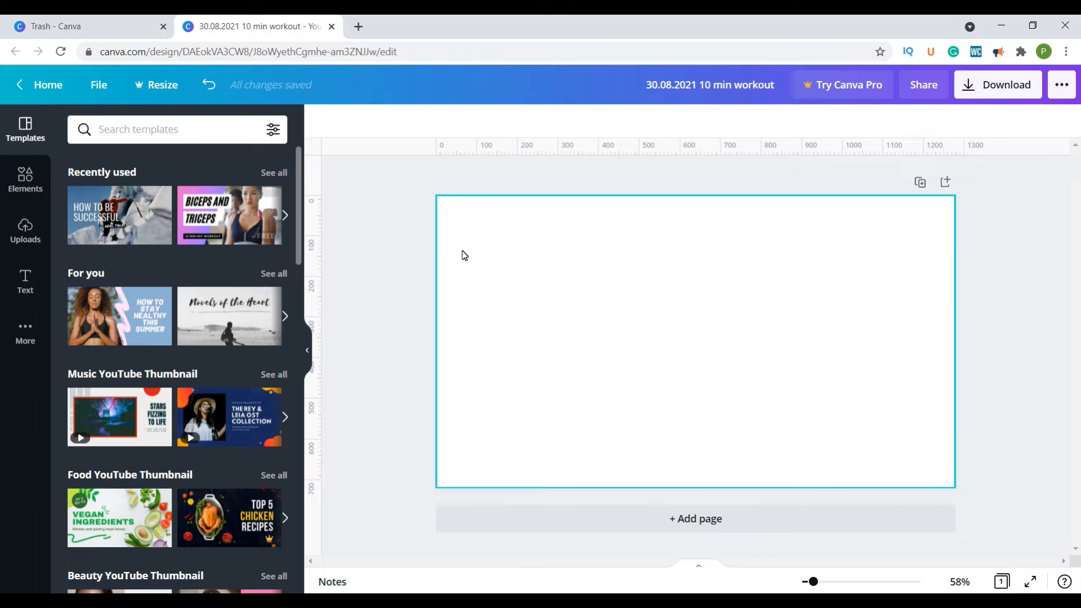
click(229, 215)
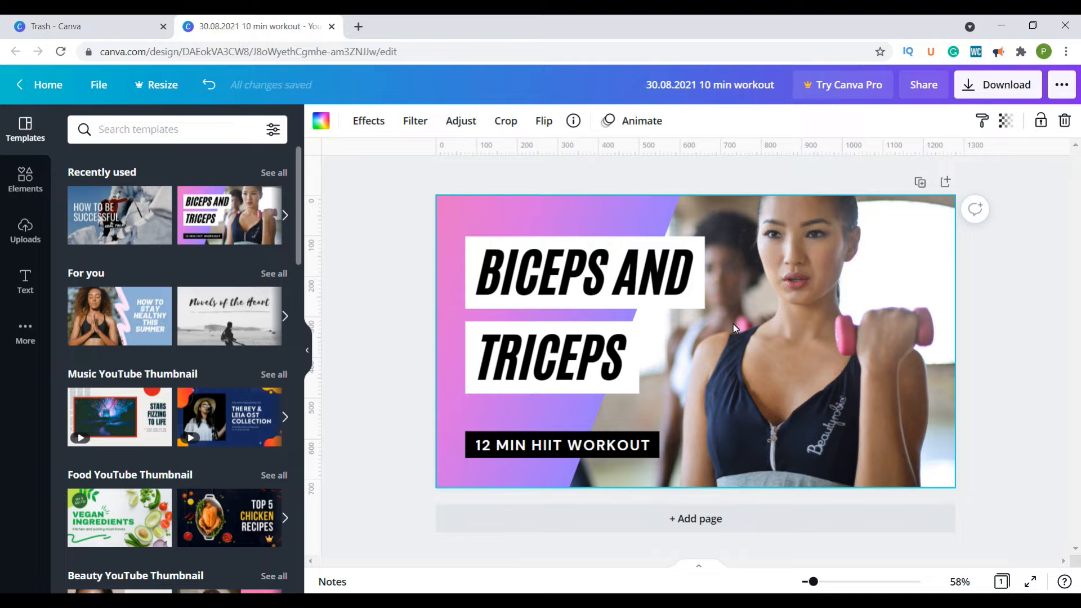
click(106, 319)
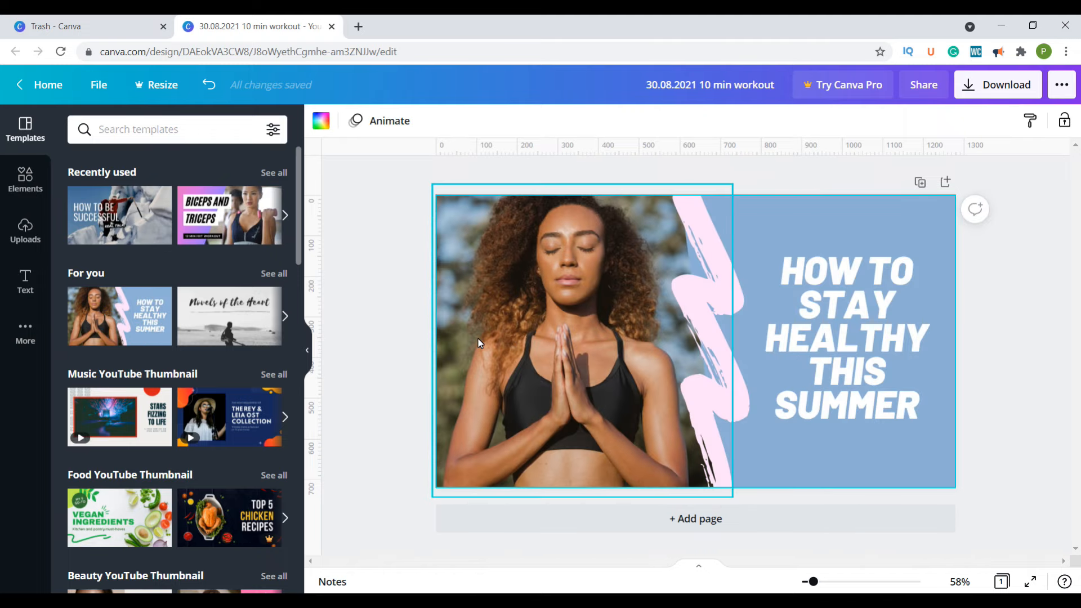
click(214, 216)
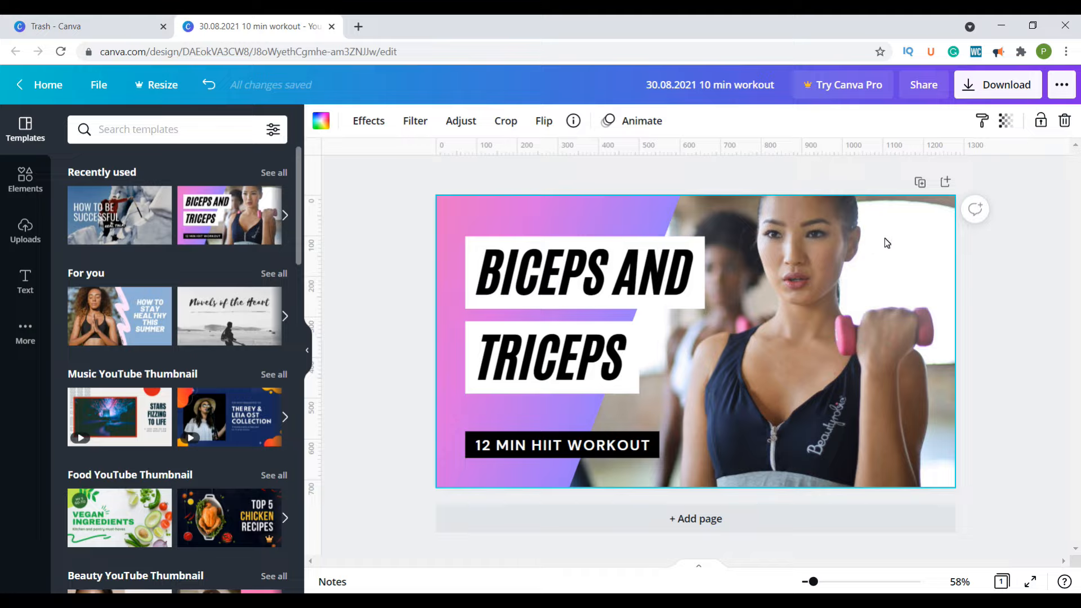
Look through the available design elements, from lines, shapes and graphics to audio, charts, frames and grids
click(26, 179)
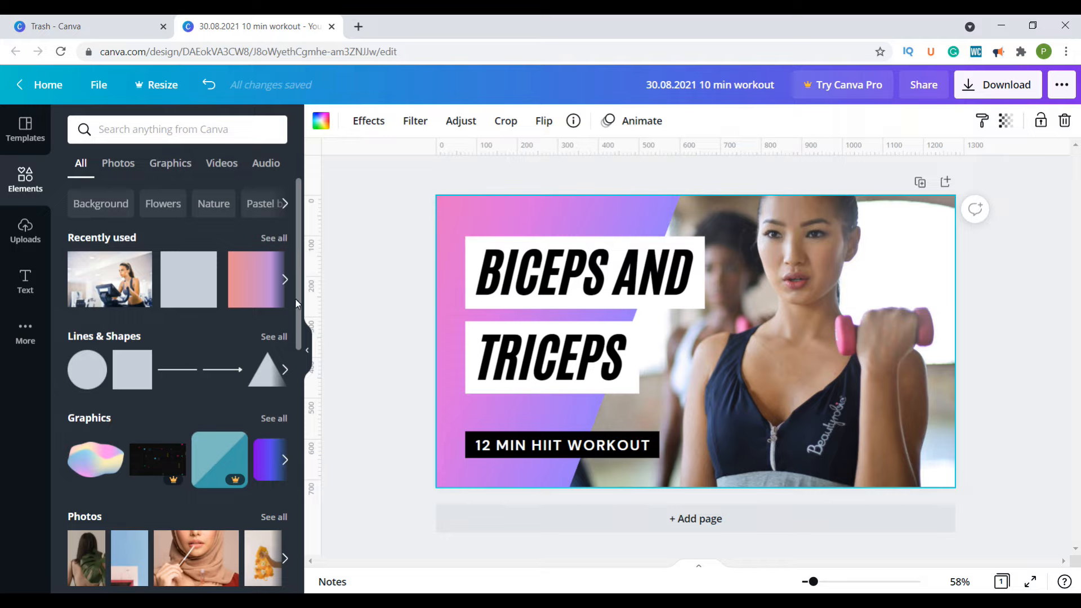
scroll(290, 279, down, 4)
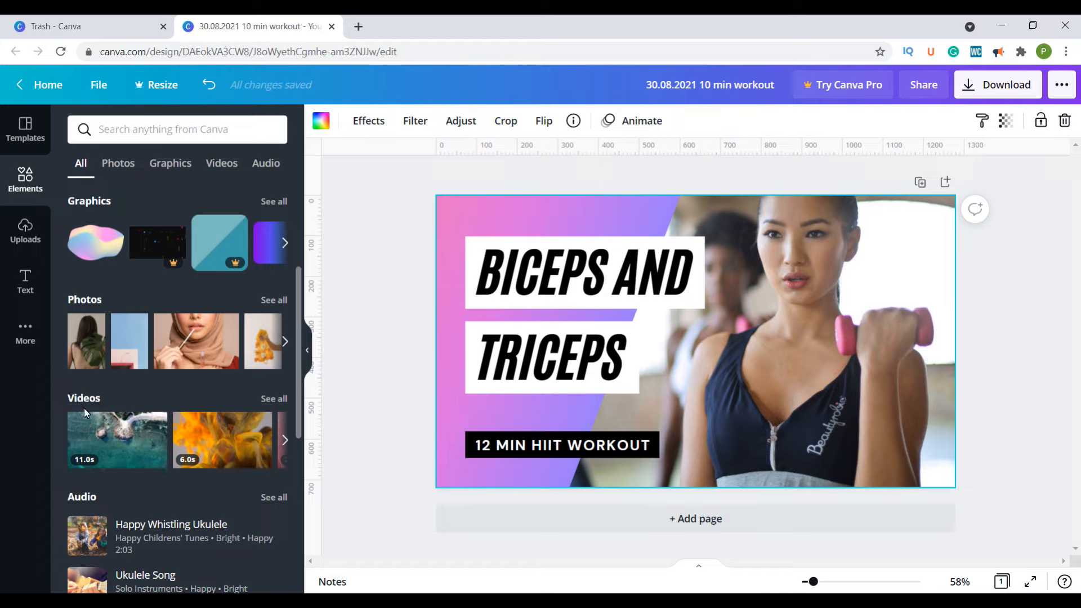
scroll(284, 357, down, 4)
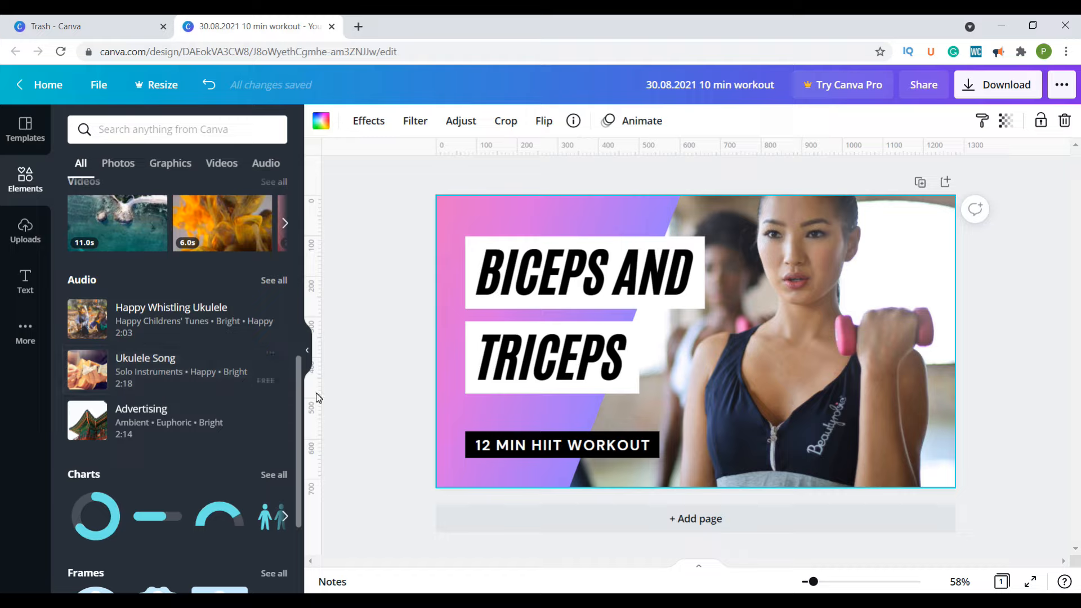
scroll(298, 388, down, 3)
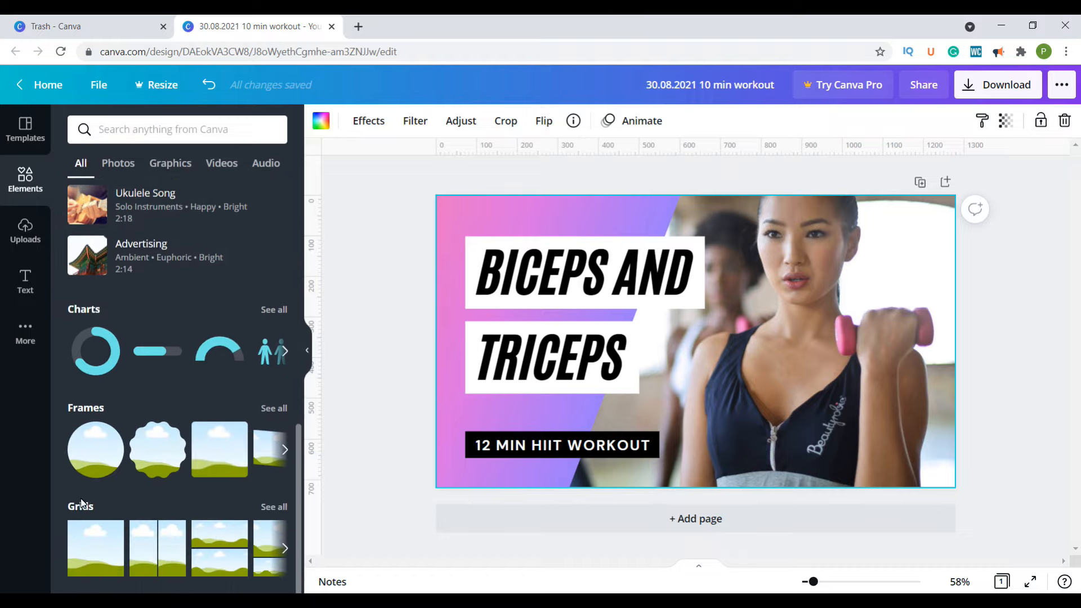
scroll(298, 276, up, 5)
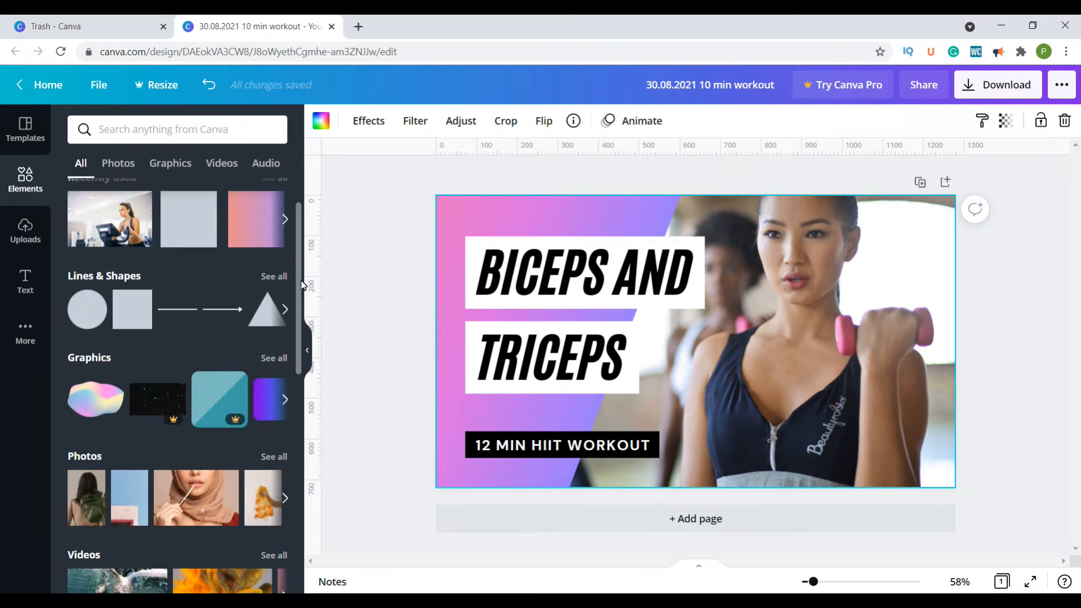
Look through the element library's categories and its stock photos
drag(299, 291, 295, 312)
scroll(76, 317, down, 3)
click(78, 317)
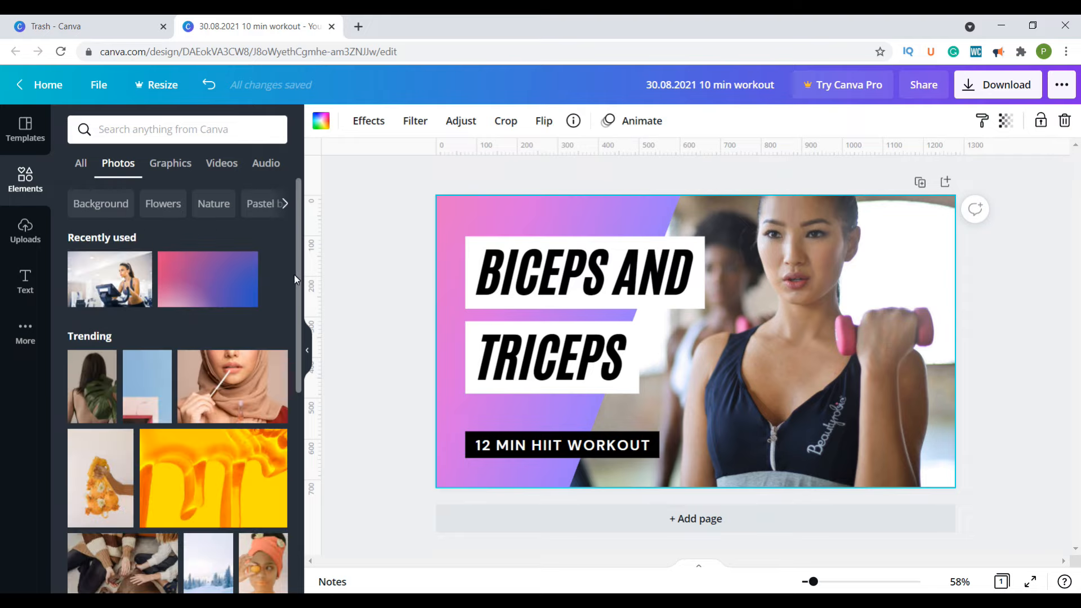
mouse_move(299, 281)
mouse_down()
mouse_move(315, 414)
mouse_move(306, 514)
mouse_move(291, 285)
mouse_up()
Search the design elements for "gym"
click(151, 129)
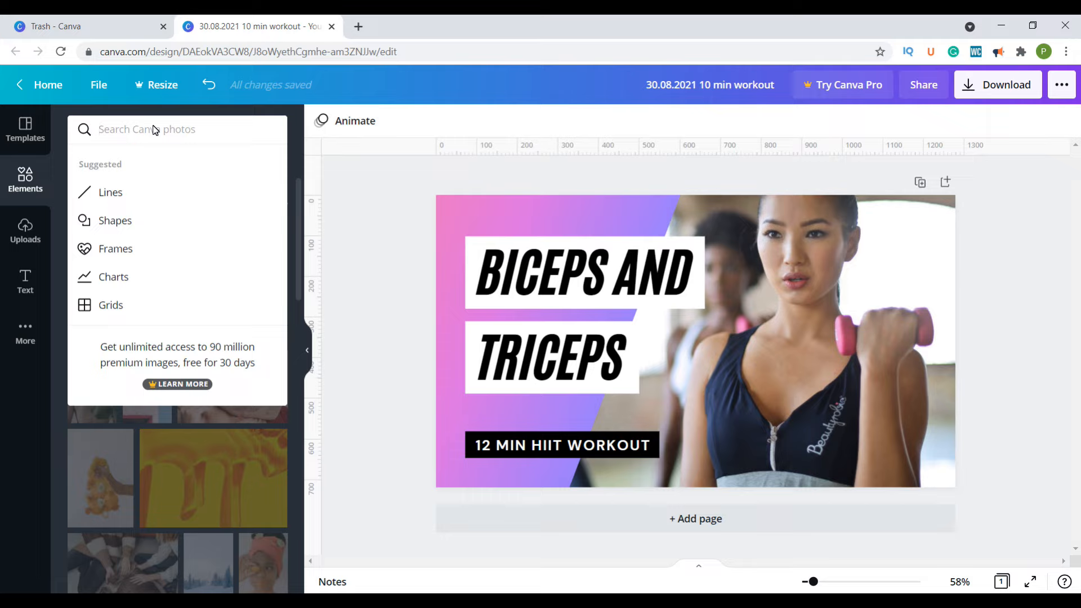
key(Return)
click(155, 128)
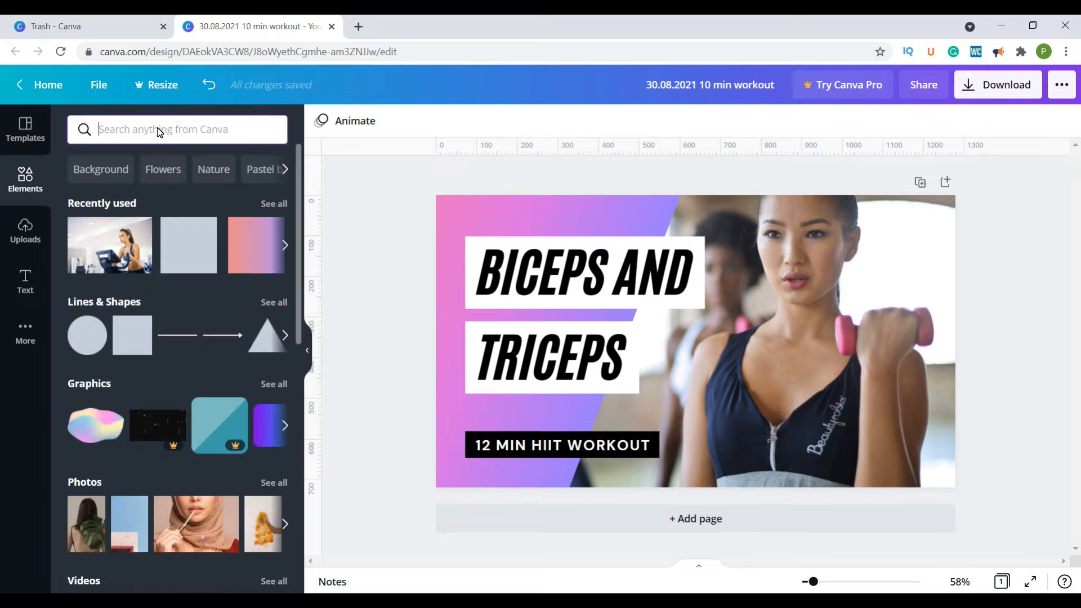
text(gym)
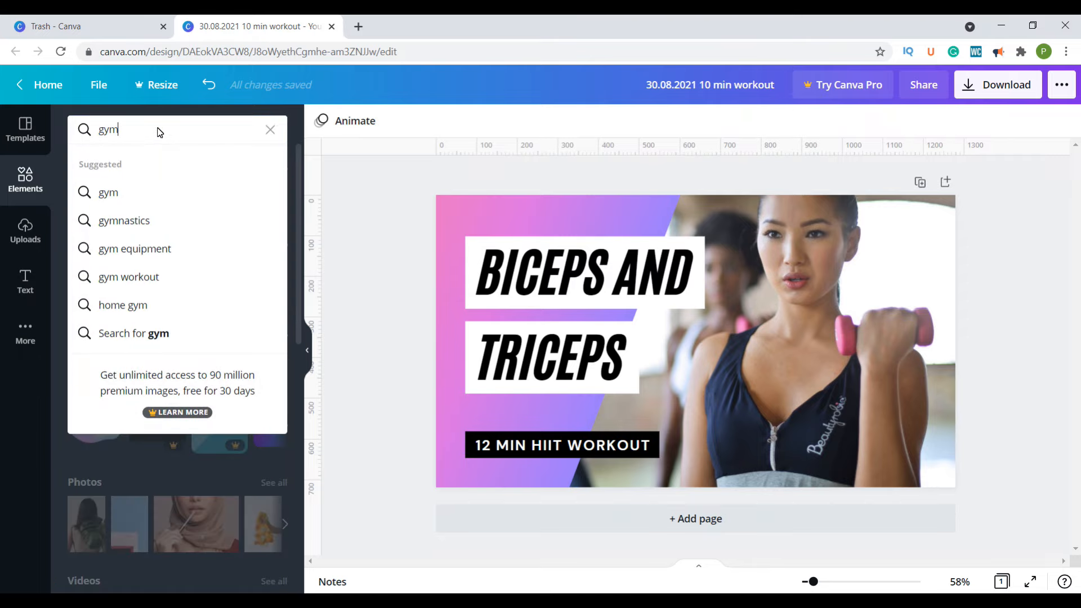
key(Return)
Add the free gym photo of the ponytailed woman on an exercise bike to the thumbnail
drag(300, 221, 219, 315)
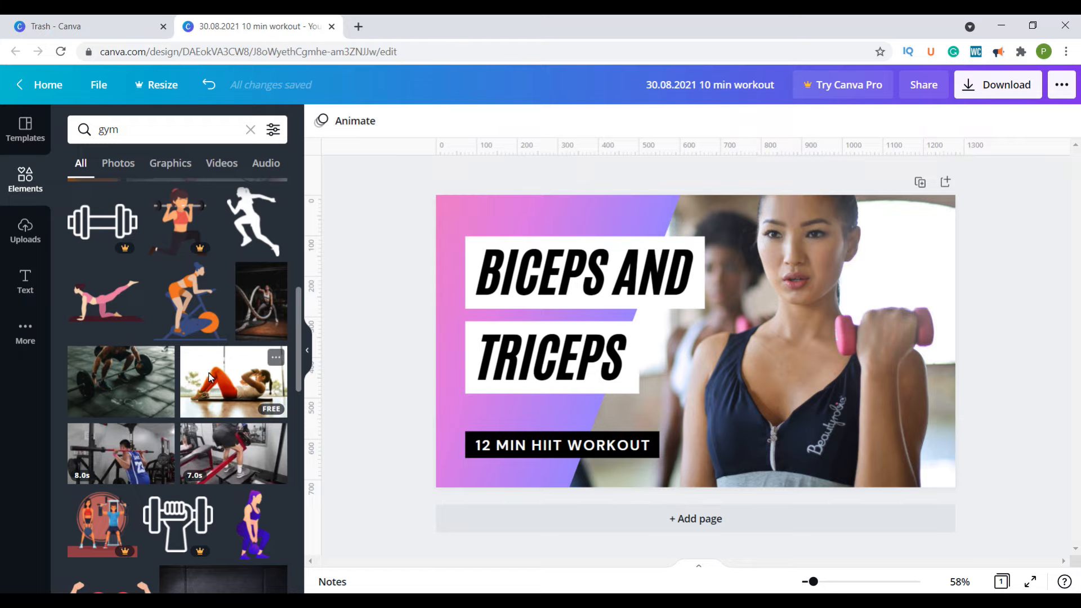
scroll(213, 381, down, 4)
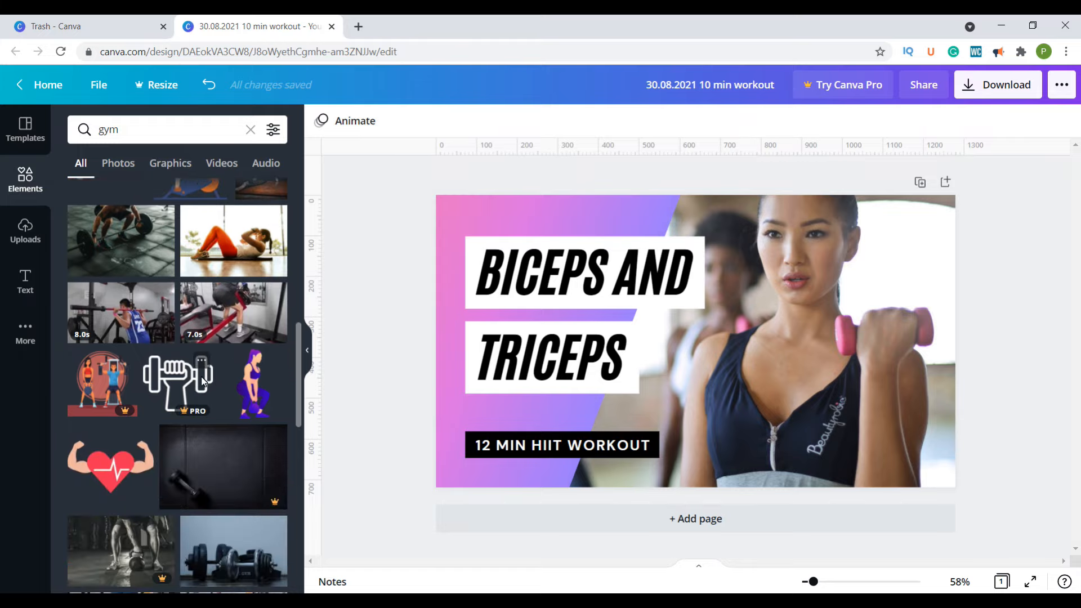
scroll(199, 376, down, 1)
scroll(200, 376, down, 6)
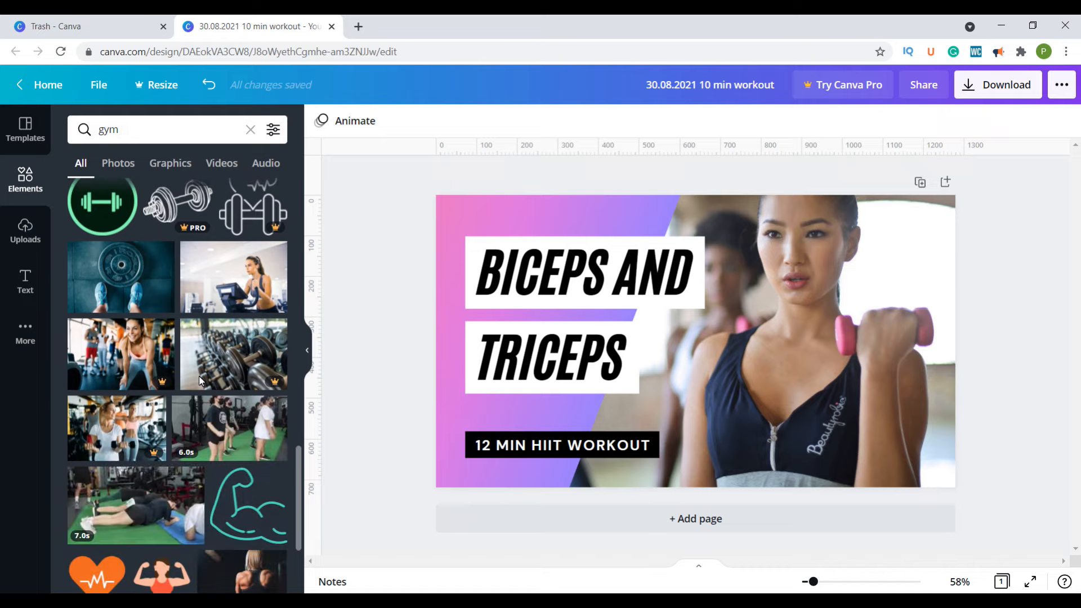
scroll(198, 376, down, 1)
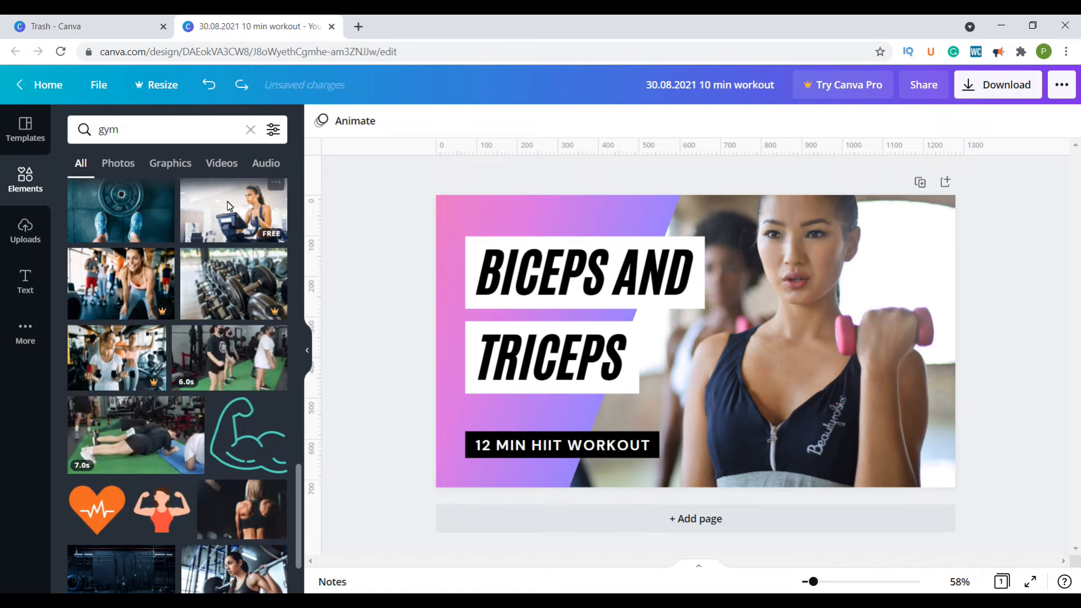
click(229, 206)
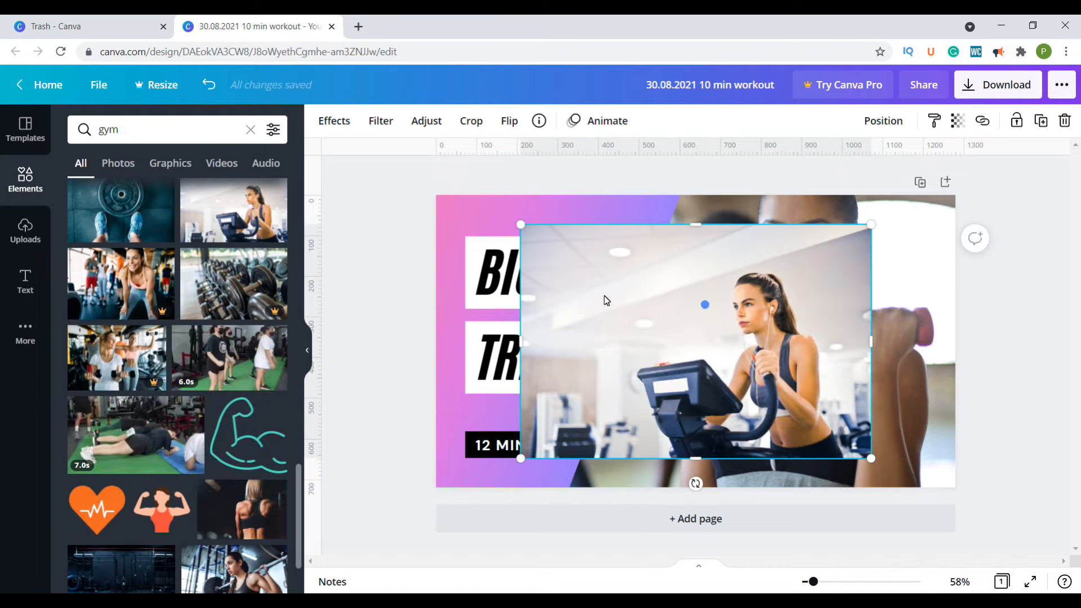
Move the exercise-bike photo over the right side of the thumbnail and make it replace the background
drag(568, 285, 424, 272)
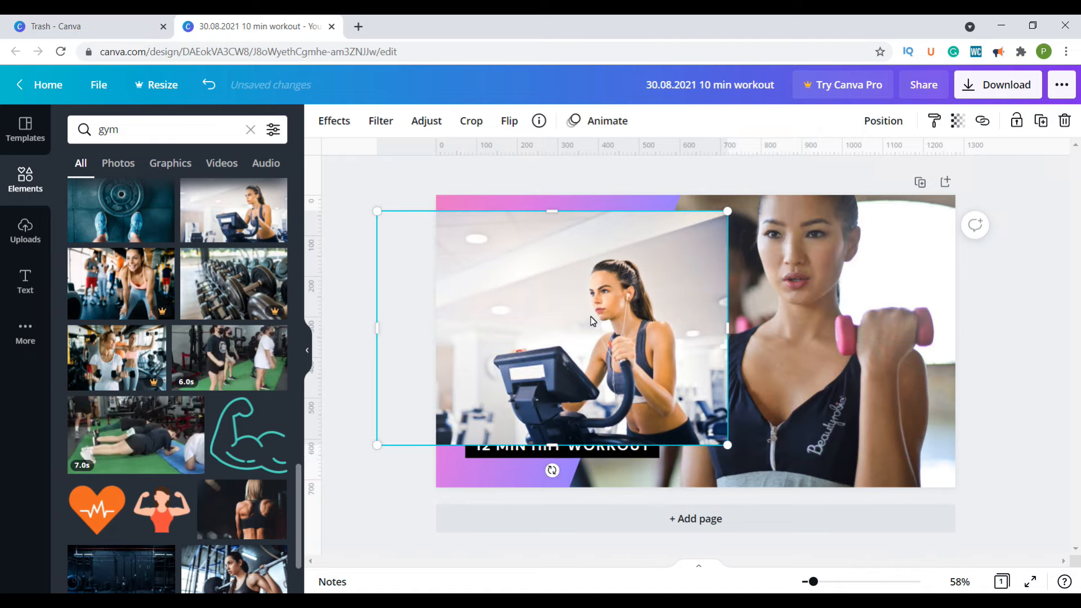
drag(590, 309, 832, 323)
right_click(712, 305)
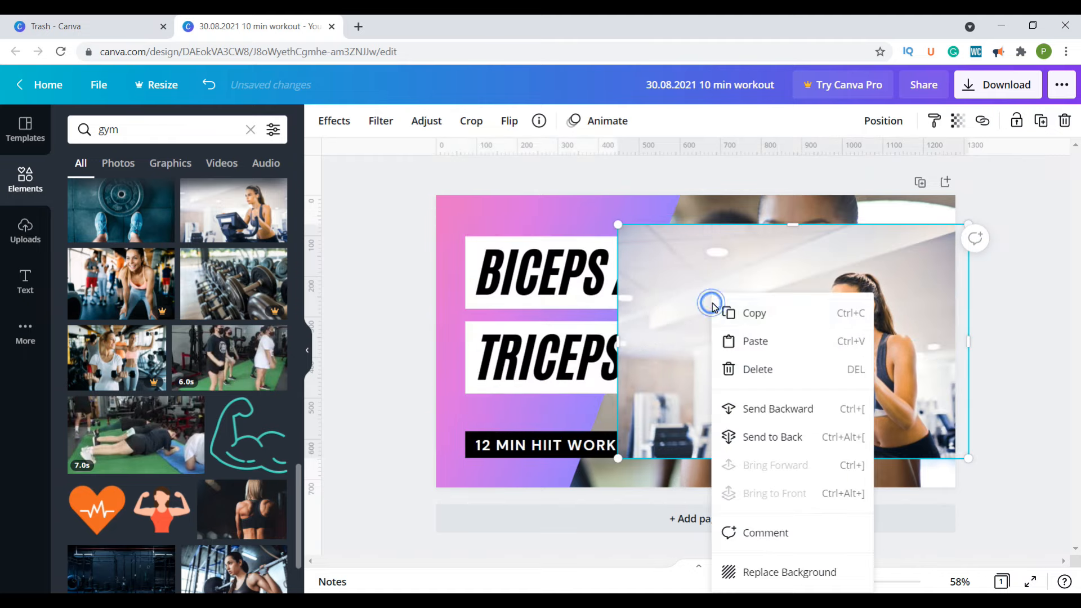
click(807, 572)
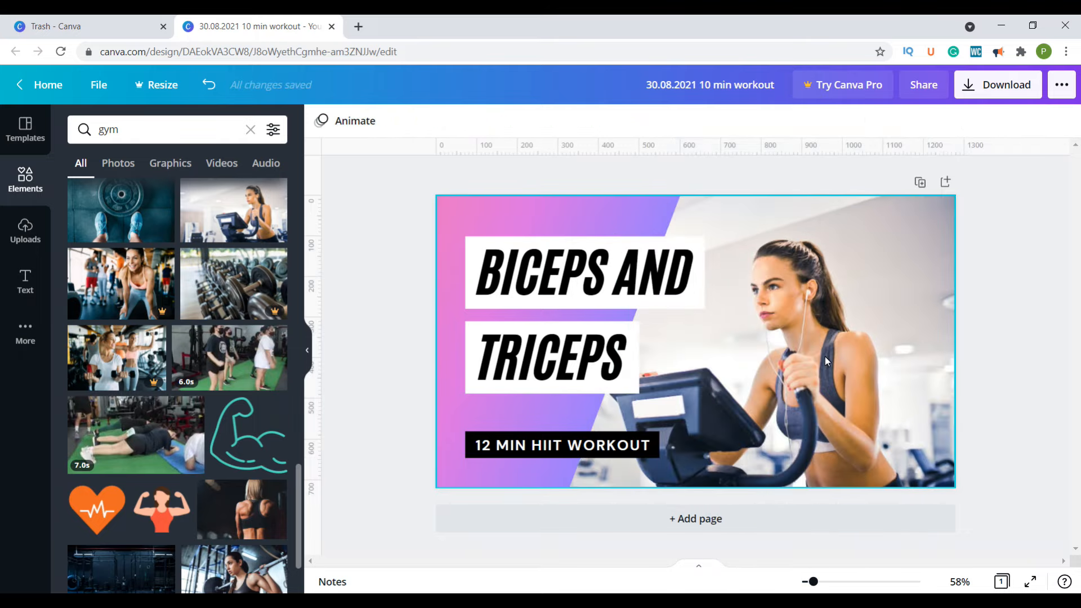
Shift the background photo upward within its crop until its lower edge meets the page's bottom edge
double_click(825, 356)
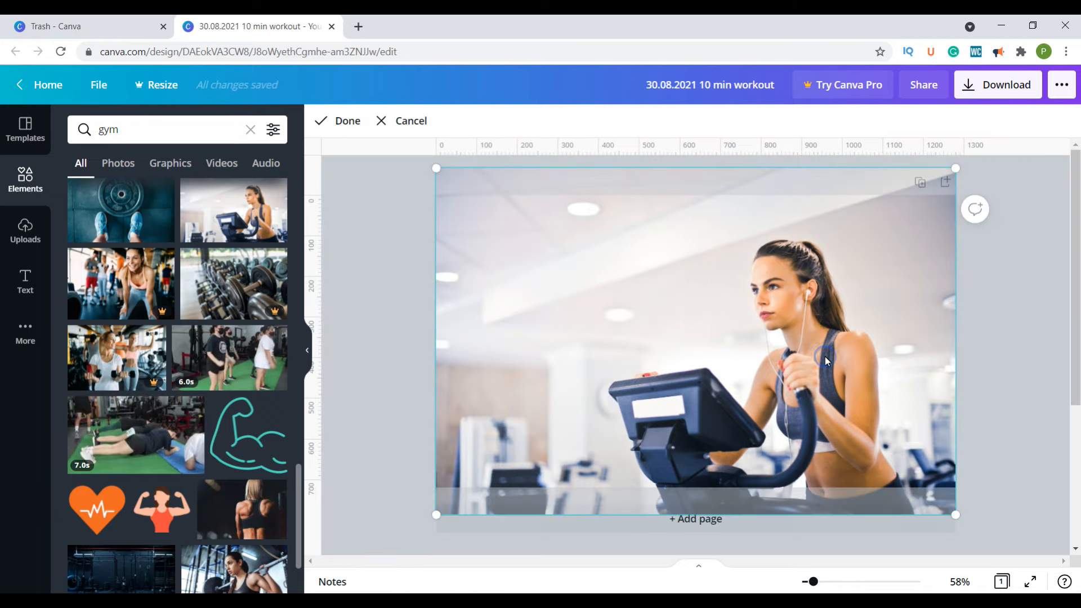
drag(830, 373, 830, 338)
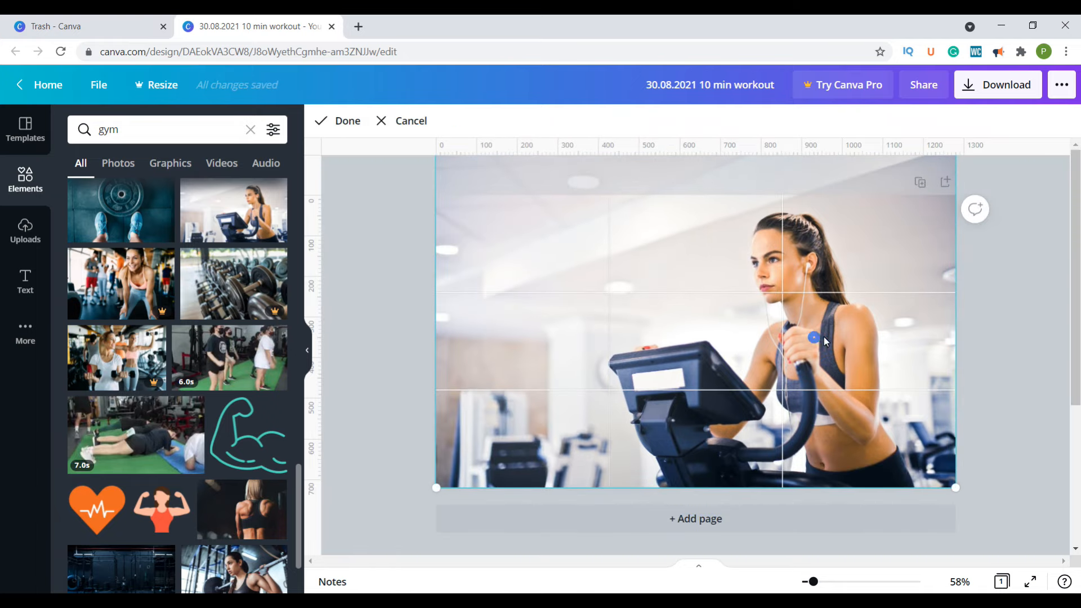
click(980, 339)
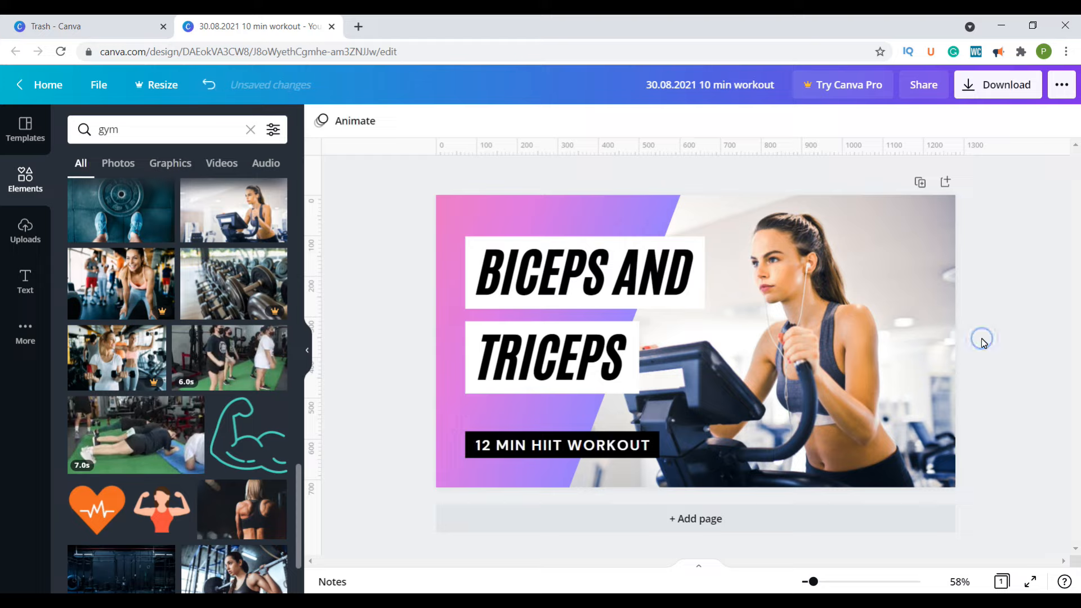
Recolor the gradient shape behind the text, making its purple-blue color dark blue and its coral color yellow
click(548, 213)
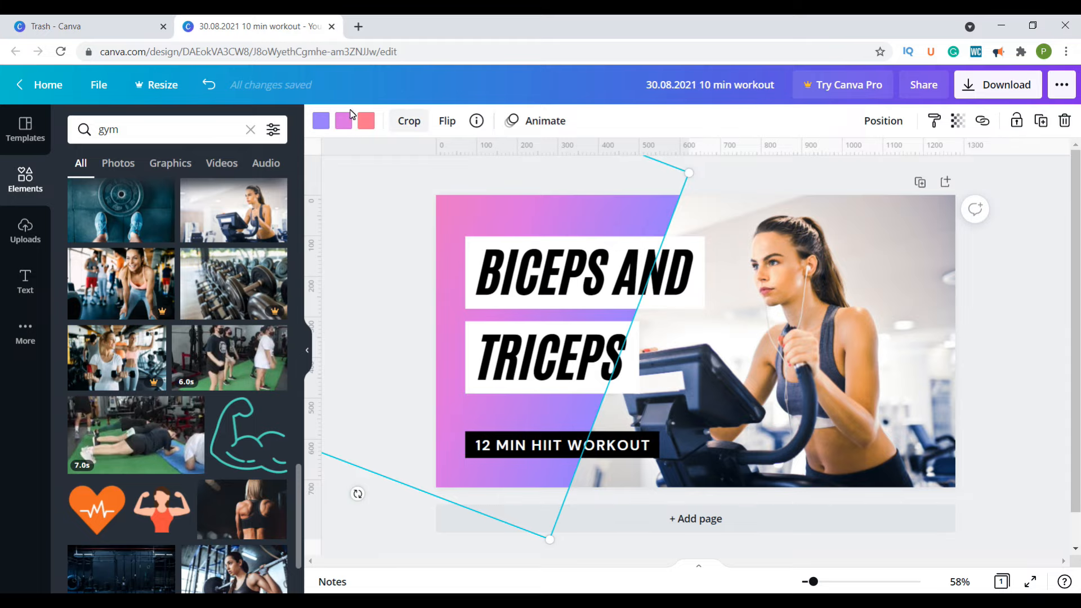
click(321, 120)
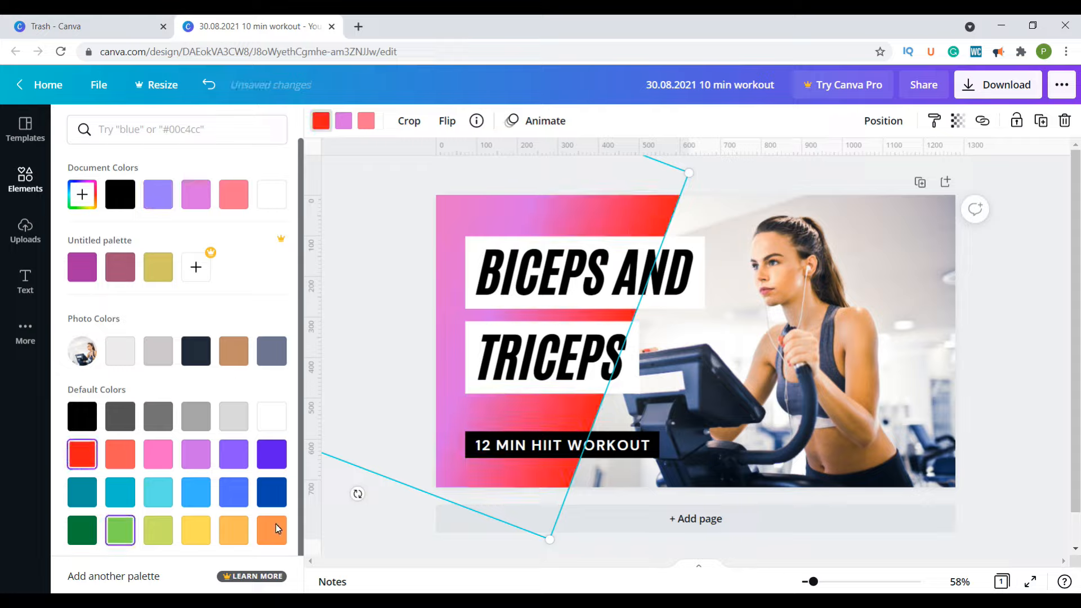
click(271, 492)
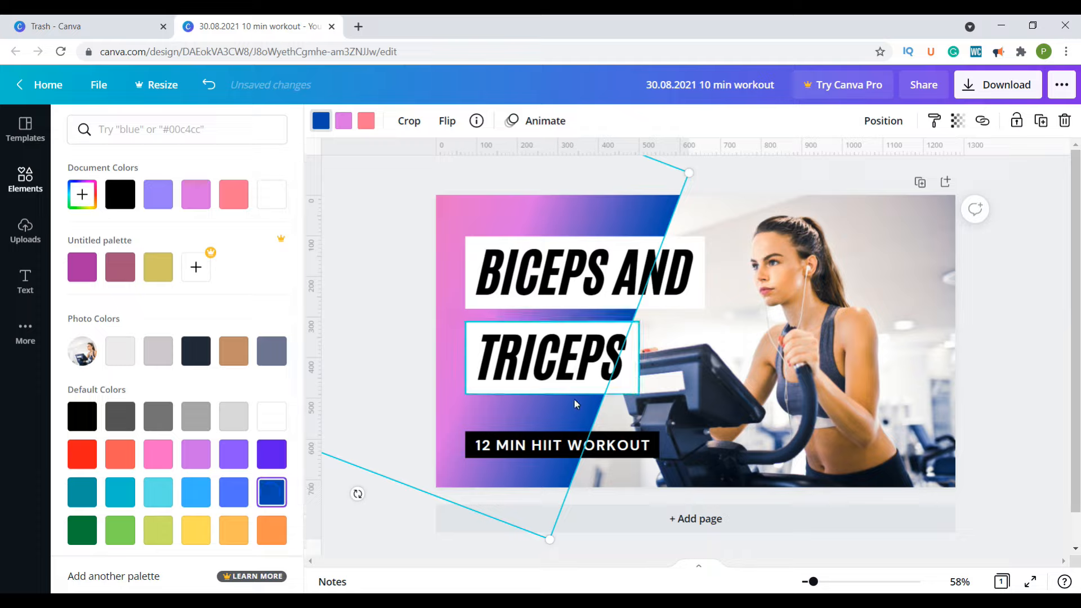
click(265, 532)
click(273, 496)
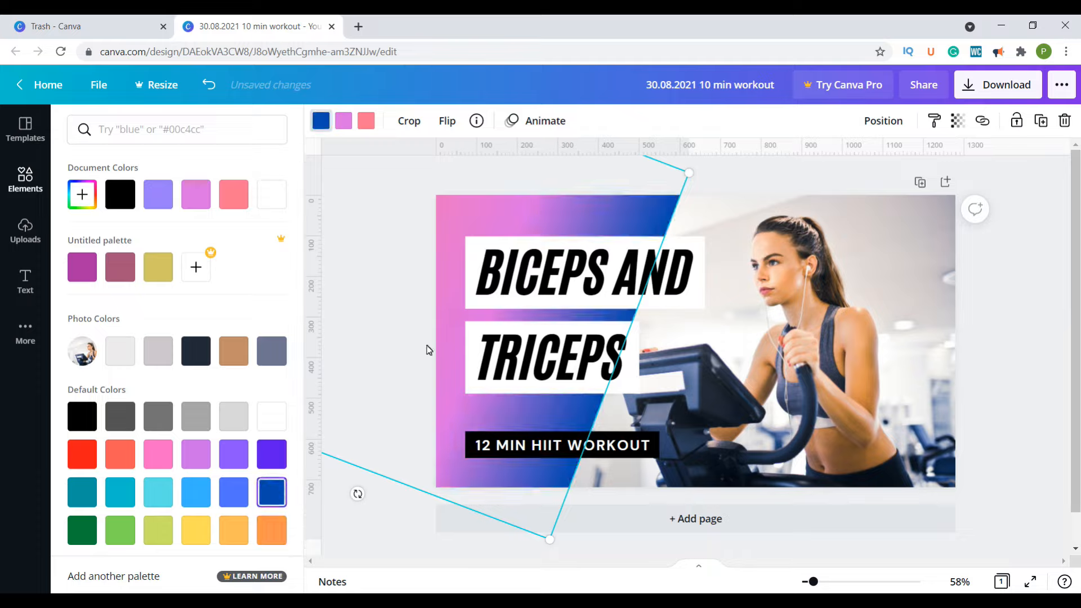
click(196, 529)
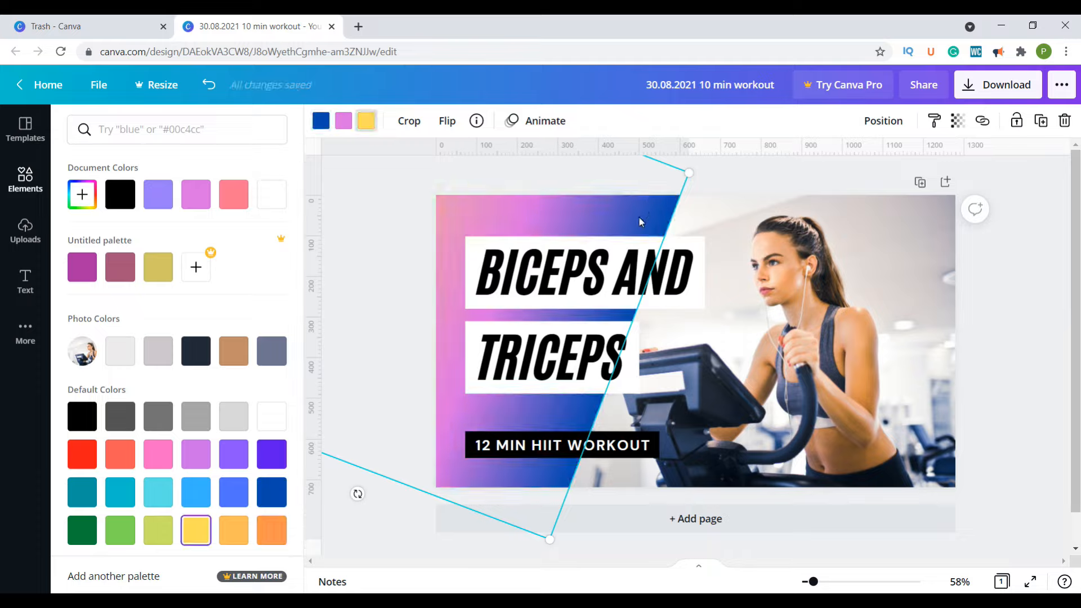
Delete the gradient shape and restore it, then try moving it across toward the woman and undo the move
key(Delete)
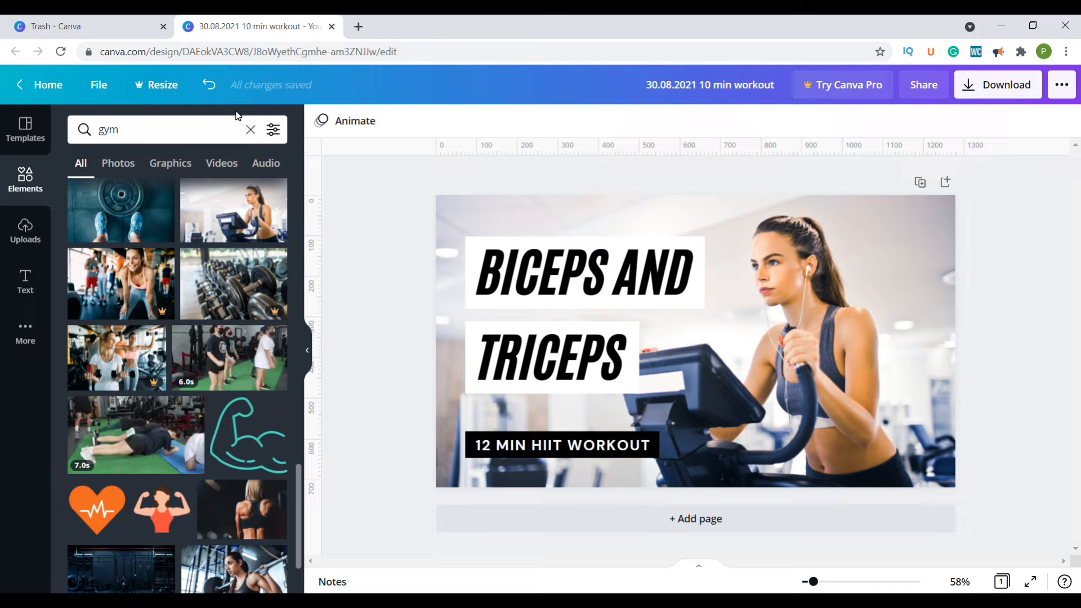
click(211, 86)
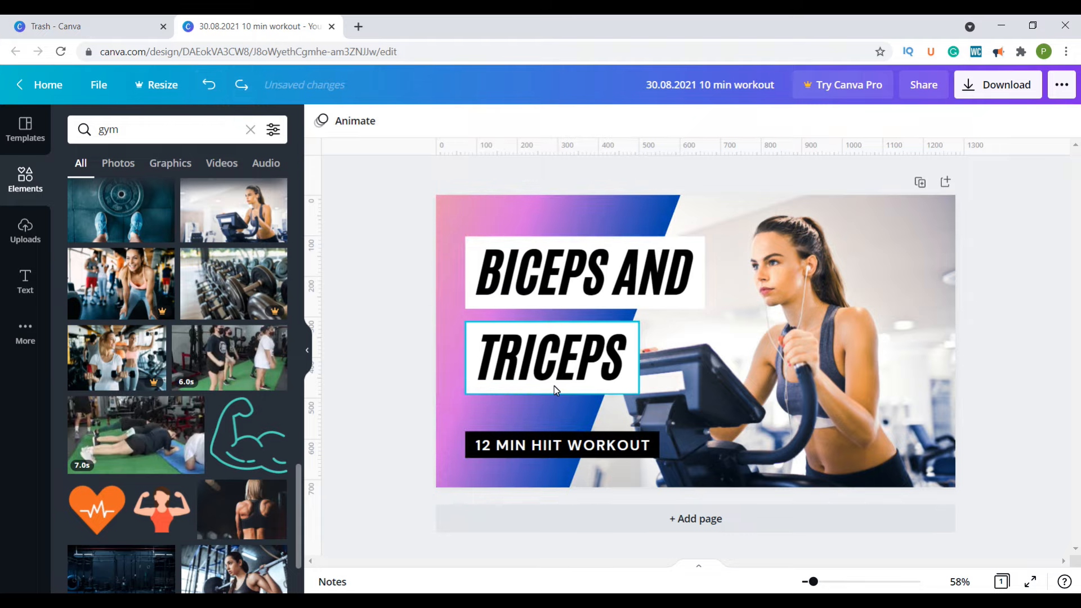
drag(574, 462, 730, 285)
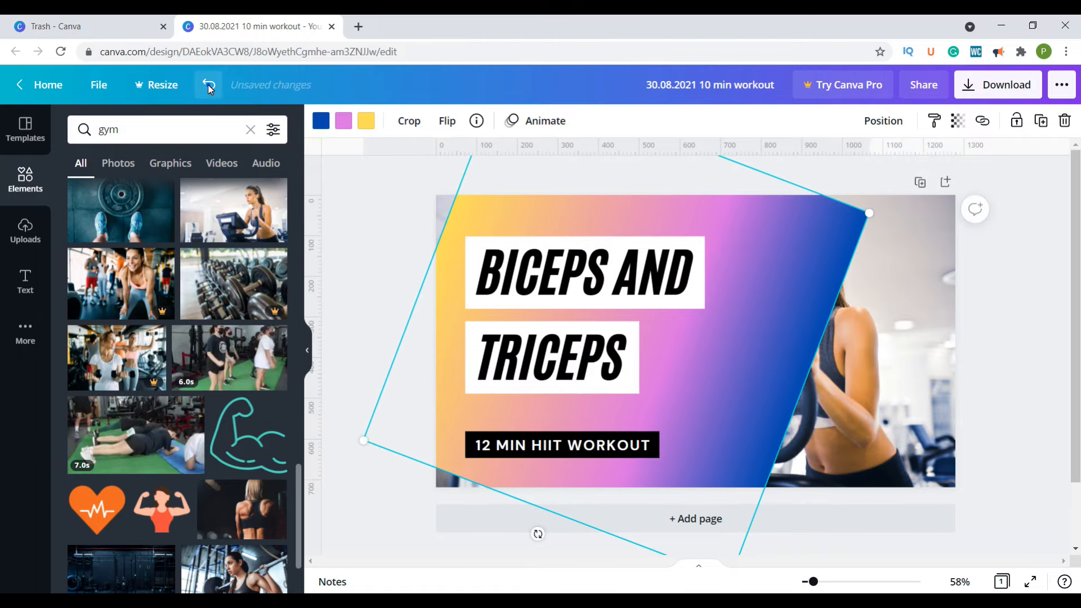
click(207, 84)
click(208, 85)
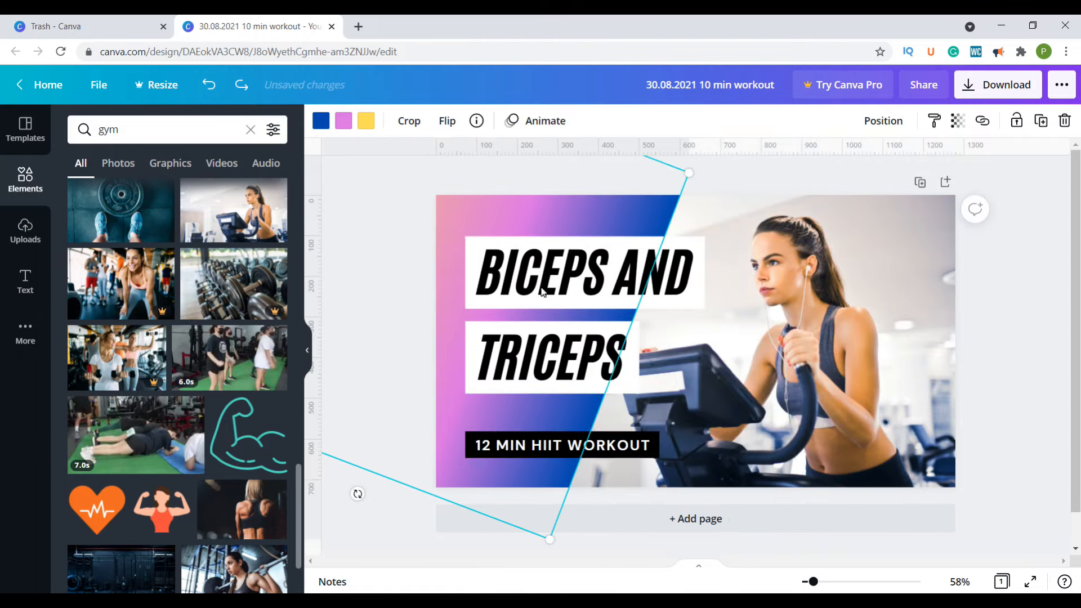
Place the orange heart with the heartbeat line small in the thumbnail's upper-right corner
scroll(228, 359, down, 10)
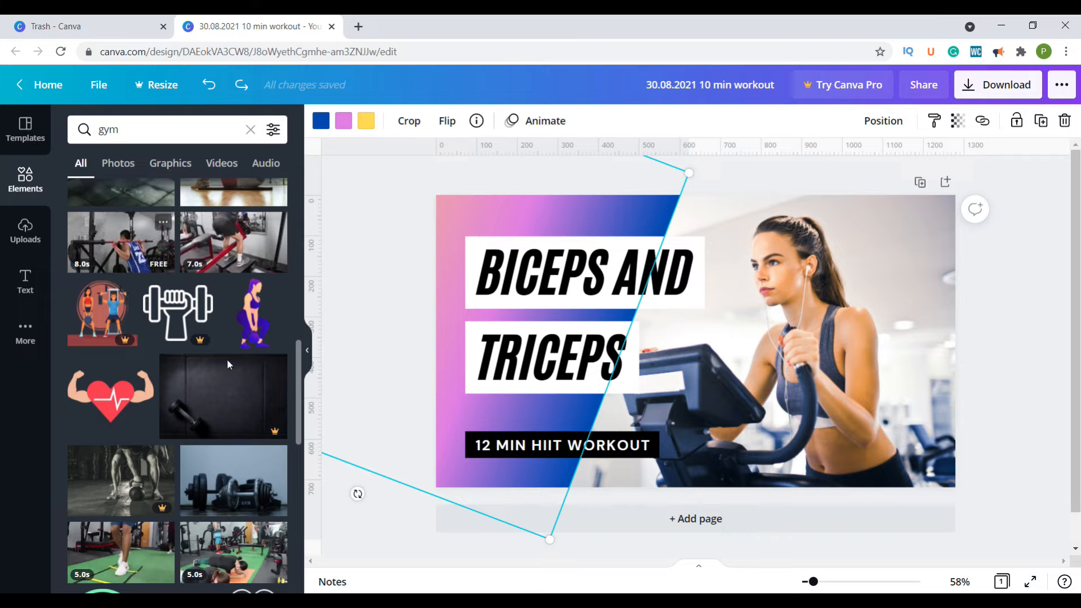
scroll(147, 354, down, 4)
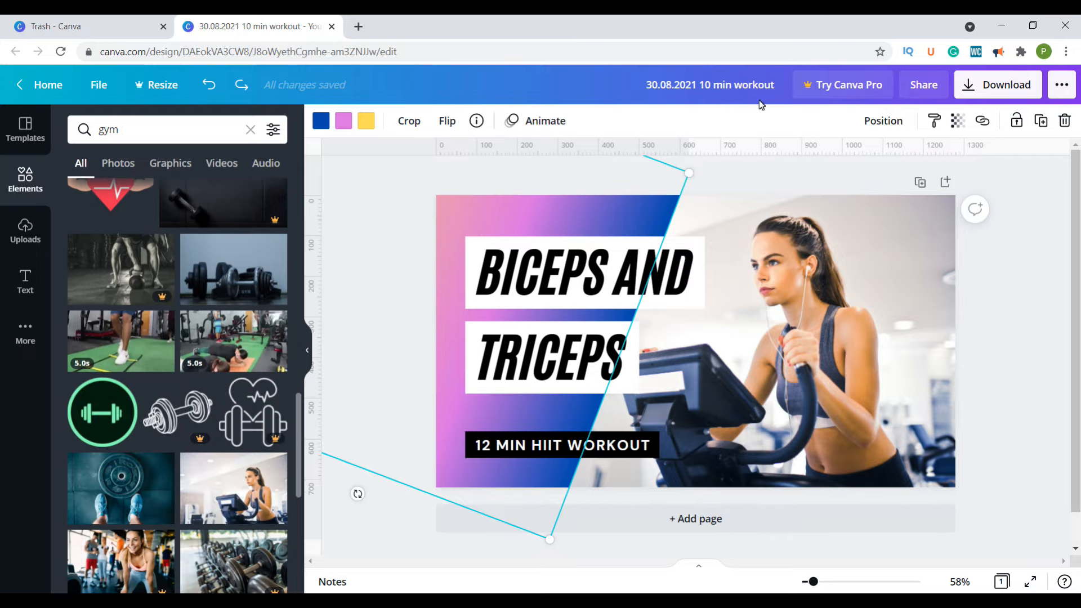
scroll(197, 332, down, 6)
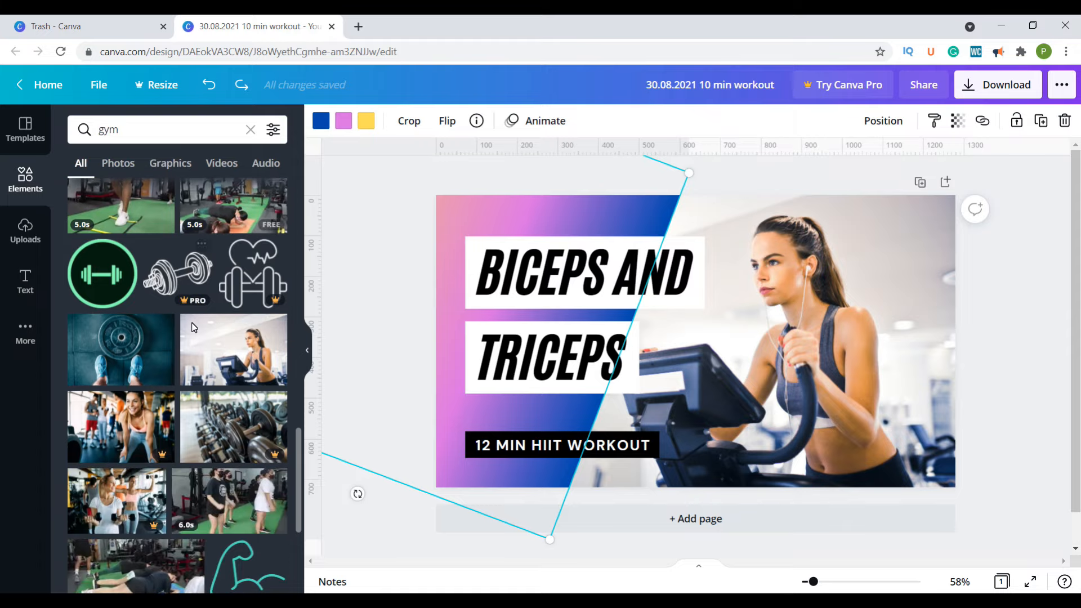
scroll(193, 326, down, 1)
drag(97, 400, 925, 214)
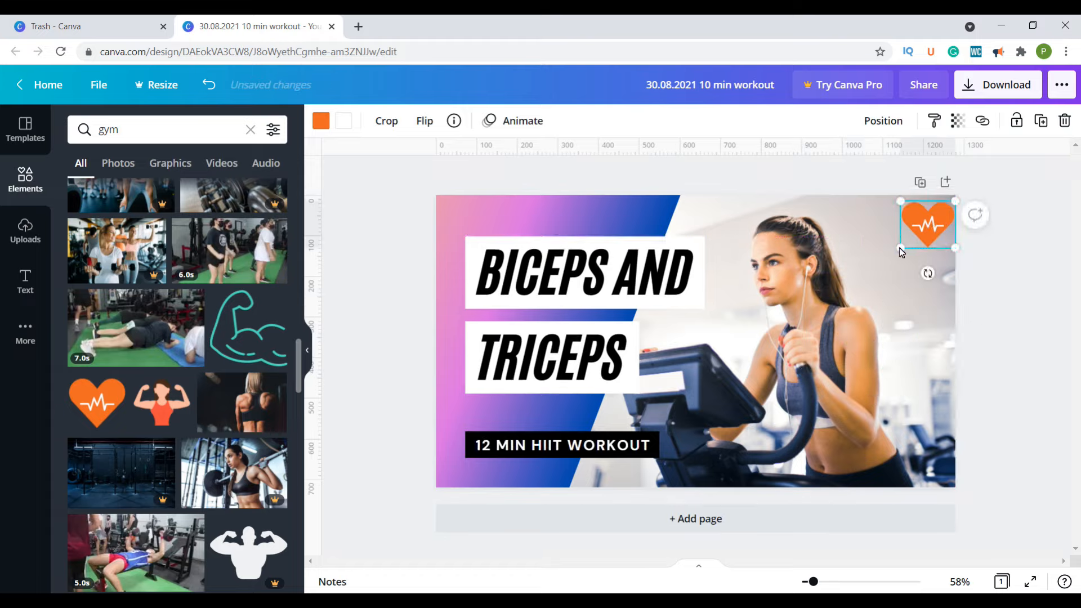
click(935, 323)
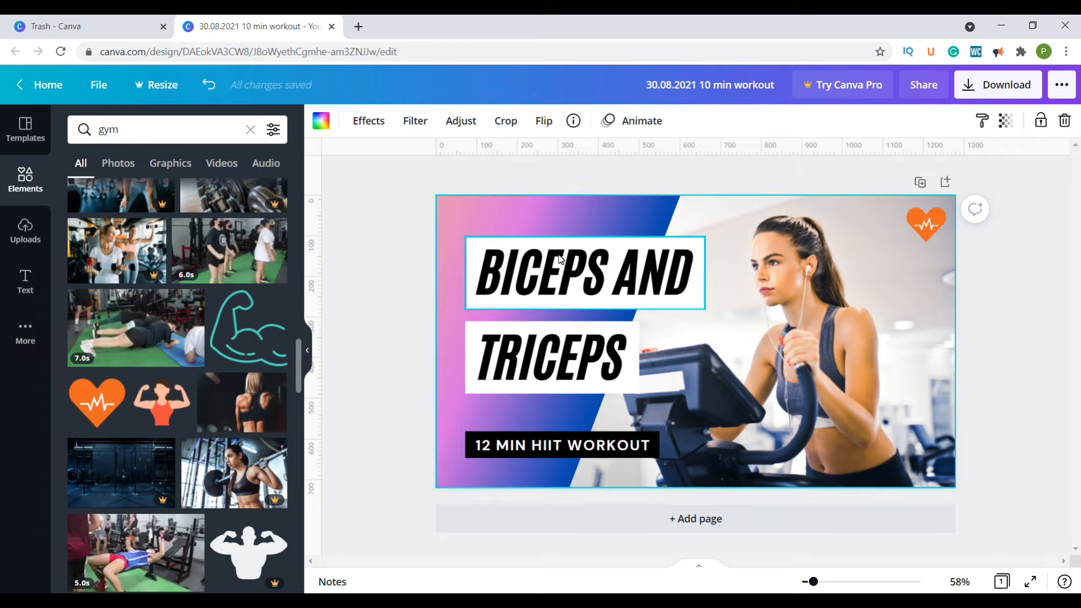
Change the font of the "BICEPS AND" heading to Archivo Black
click(551, 283)
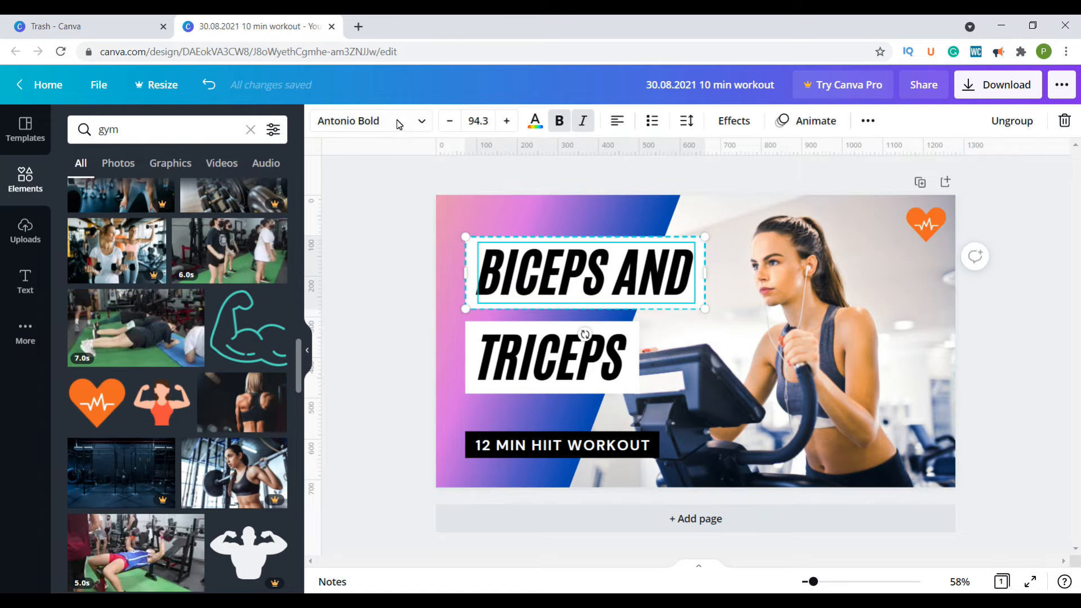
click(421, 124)
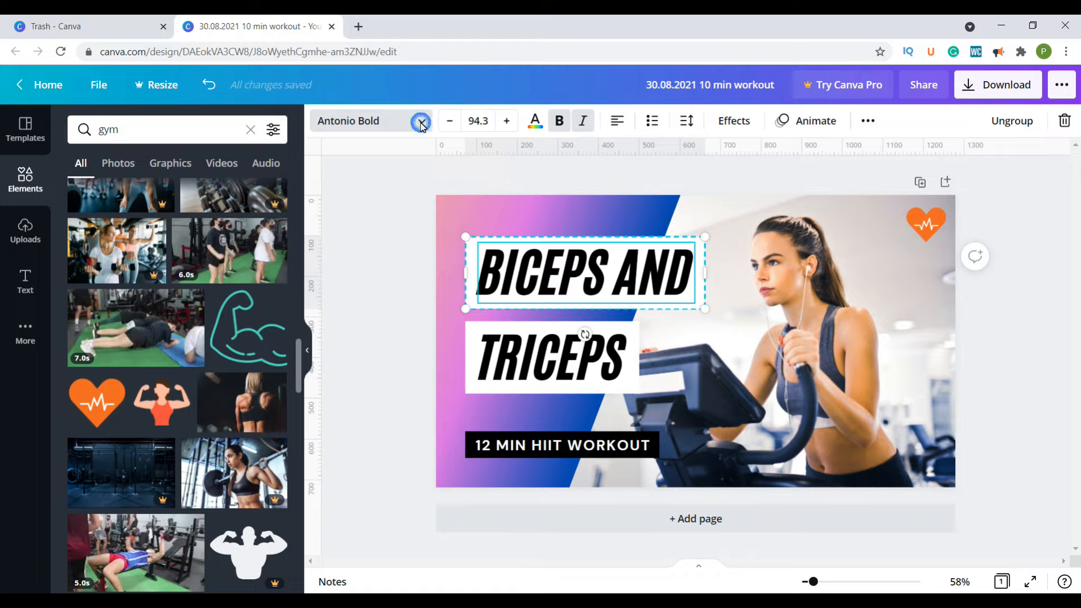
drag(296, 235, 312, 310)
click(240, 291)
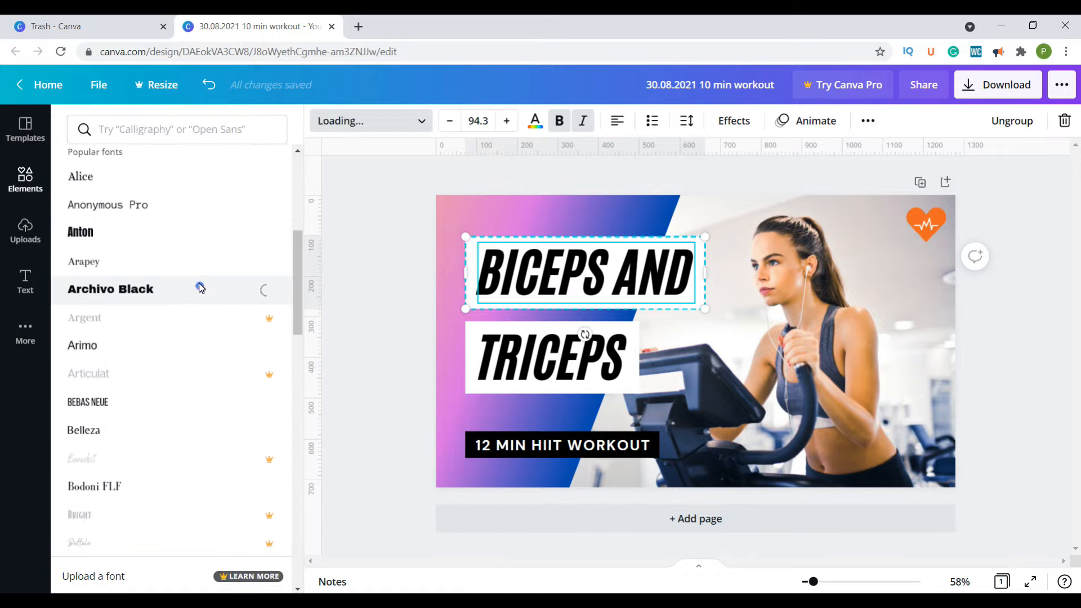
Set the "BICEPS AND" heading's font size to 50 and deselect the text
click(488, 127)
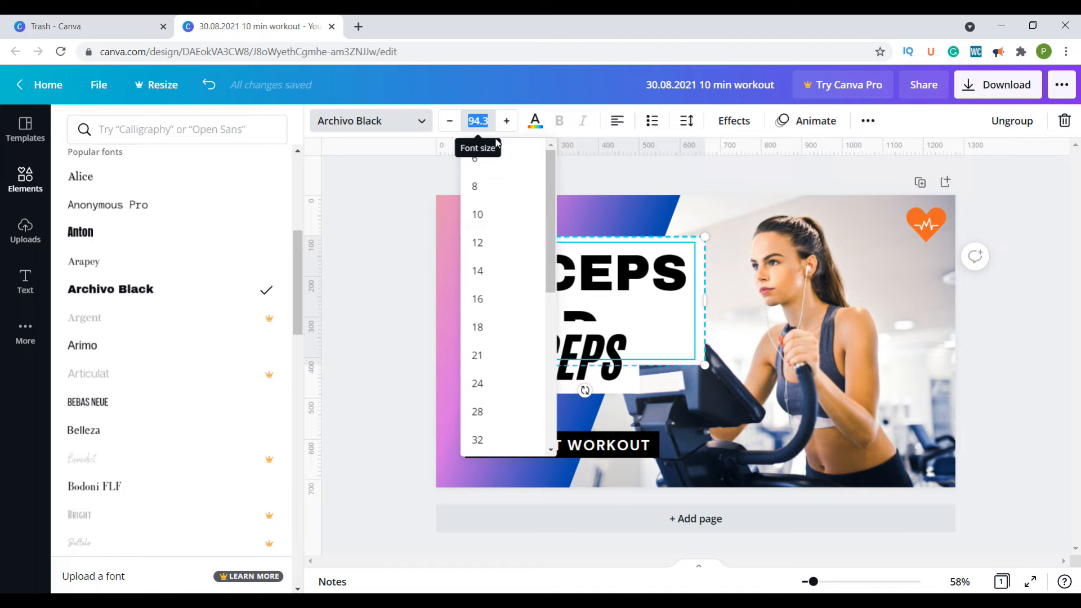
text(50)
key(Return)
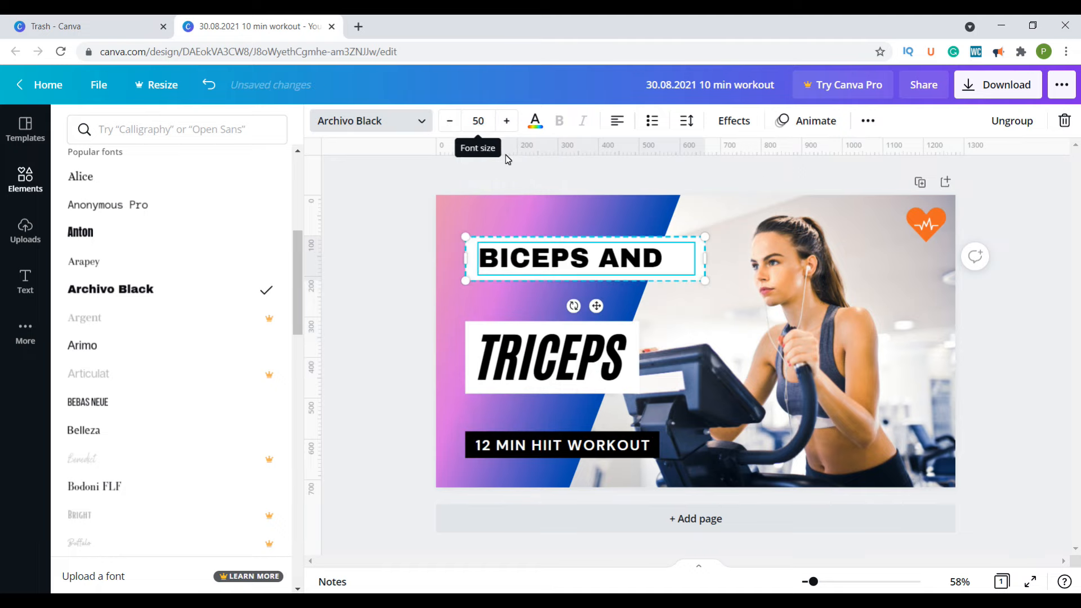
key(Escape)
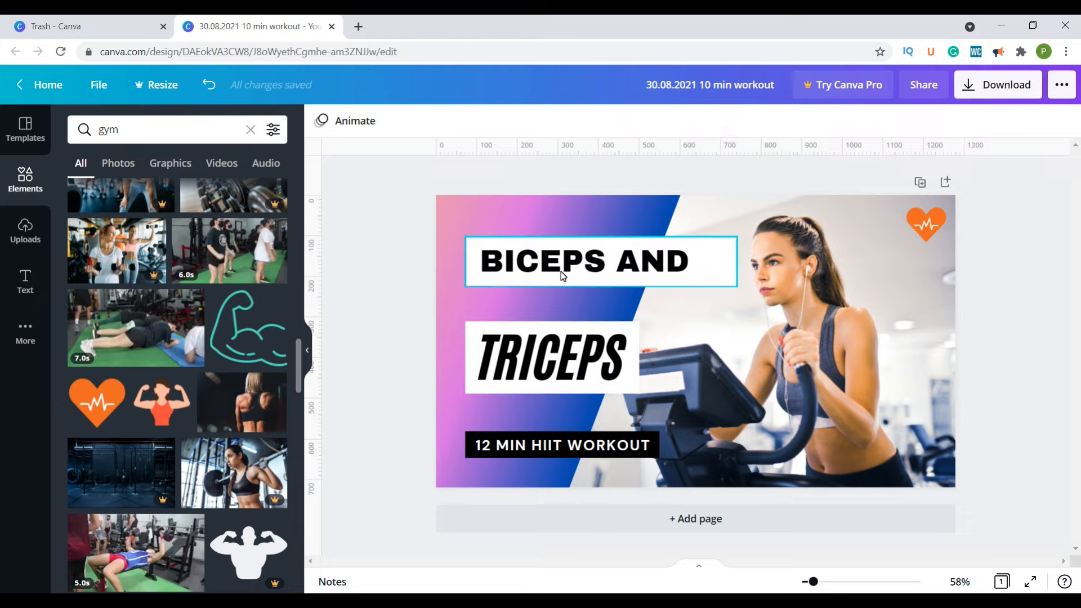
Copy the text style of the "TRICEPS" heading onto the "BICEPS AND" heading
click(527, 353)
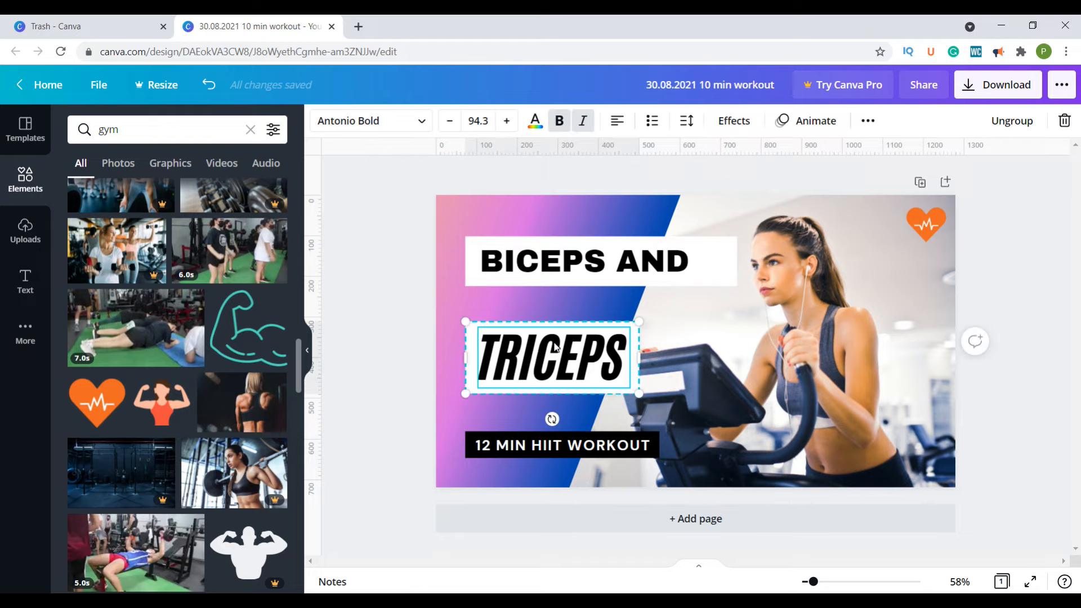
click(867, 121)
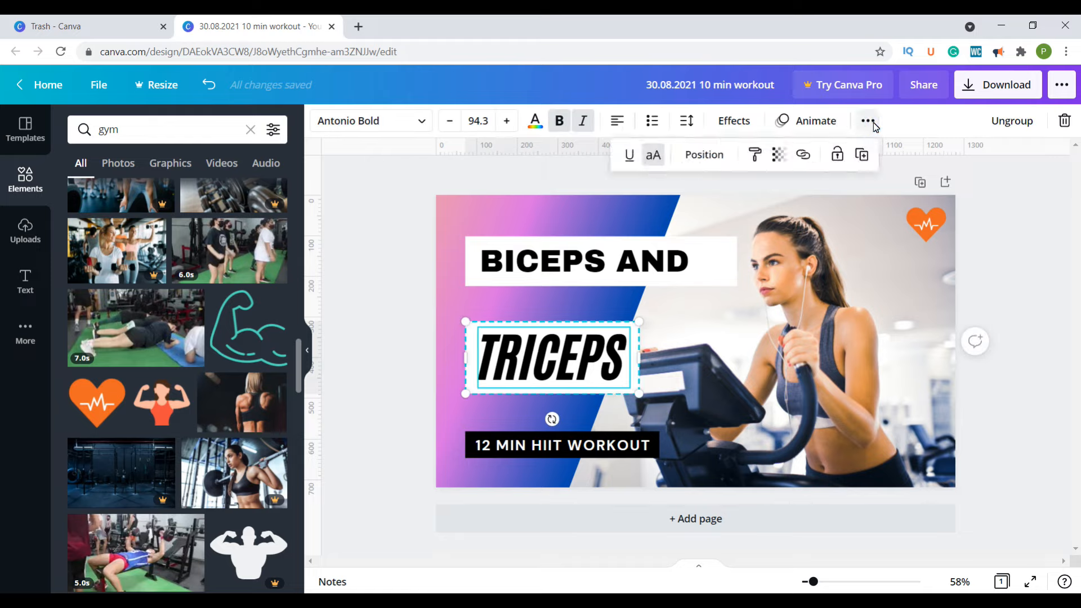
click(754, 155)
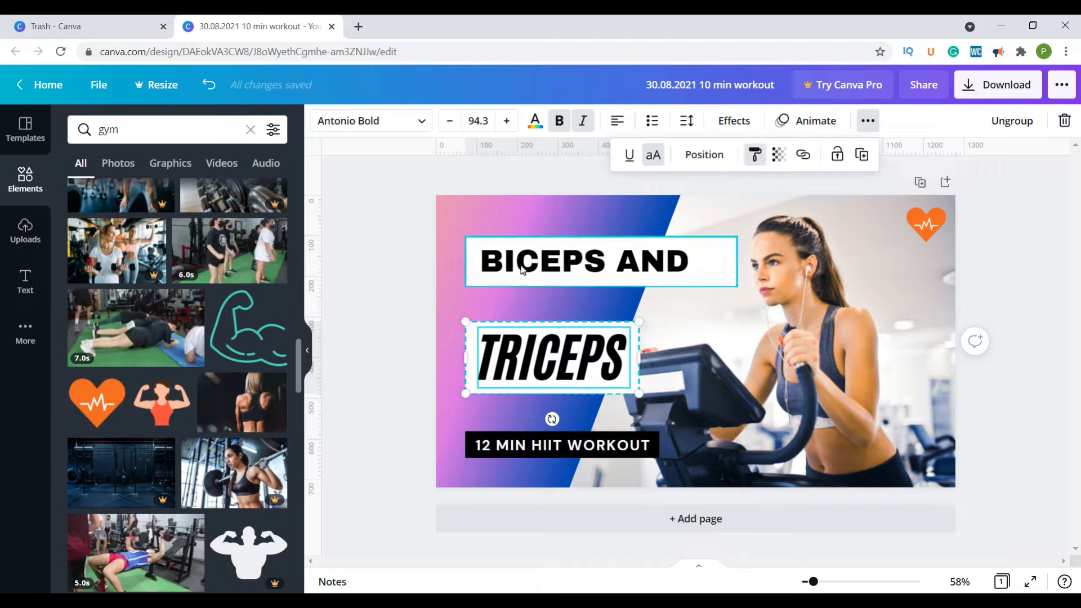
click(487, 264)
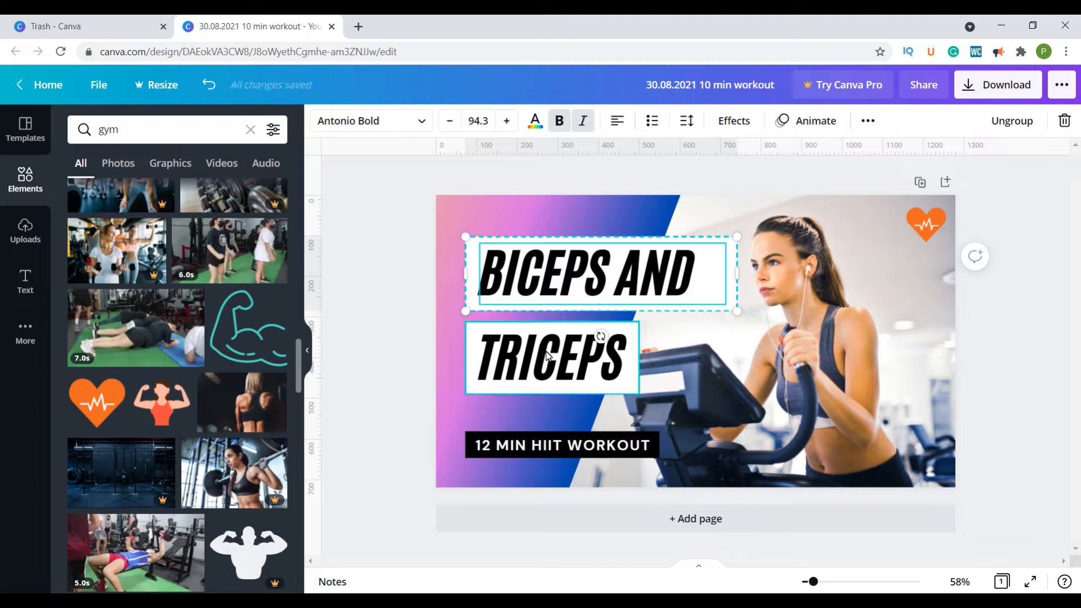
Try the purple from the untitled palette as the "BICEPS AND" text color and undo it
click(553, 277)
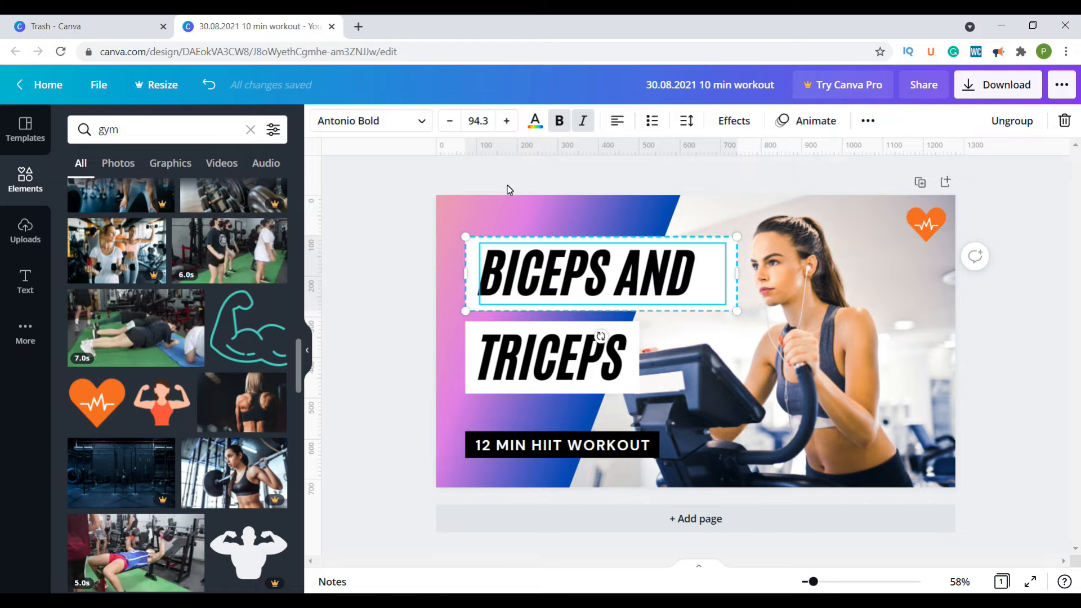
click(535, 128)
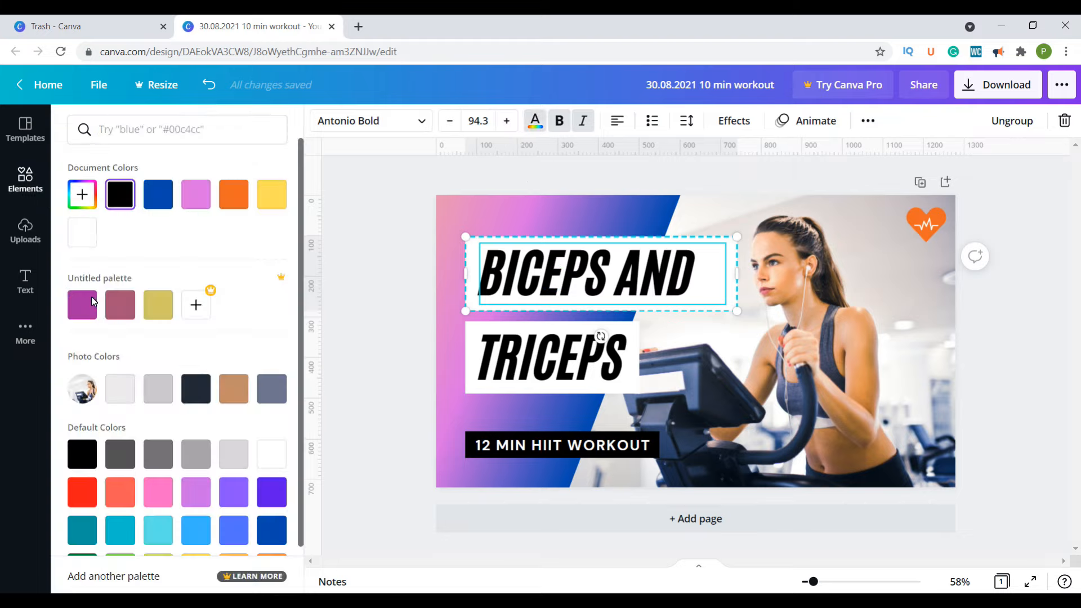
click(88, 305)
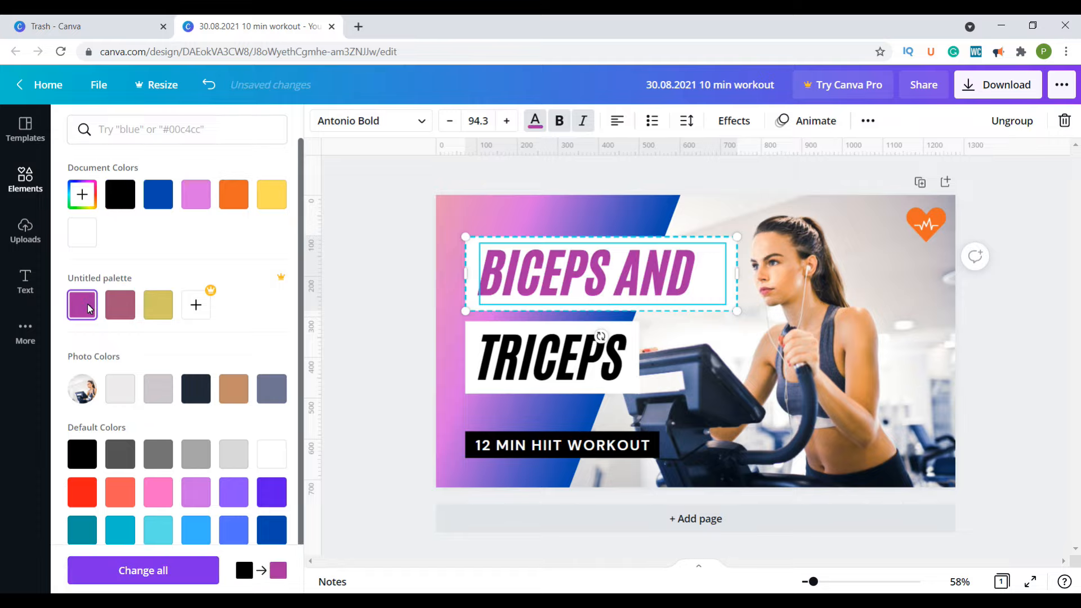
key(ctrl+z)
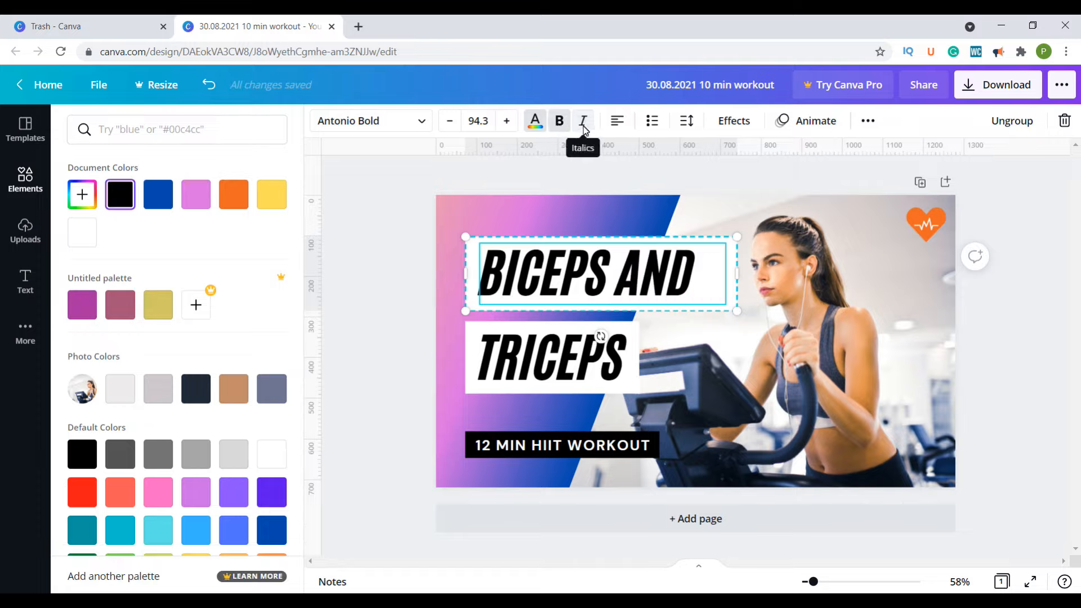
Cycle the "BICEPS AND" heading's alignment through centered and right to justified
click(617, 123)
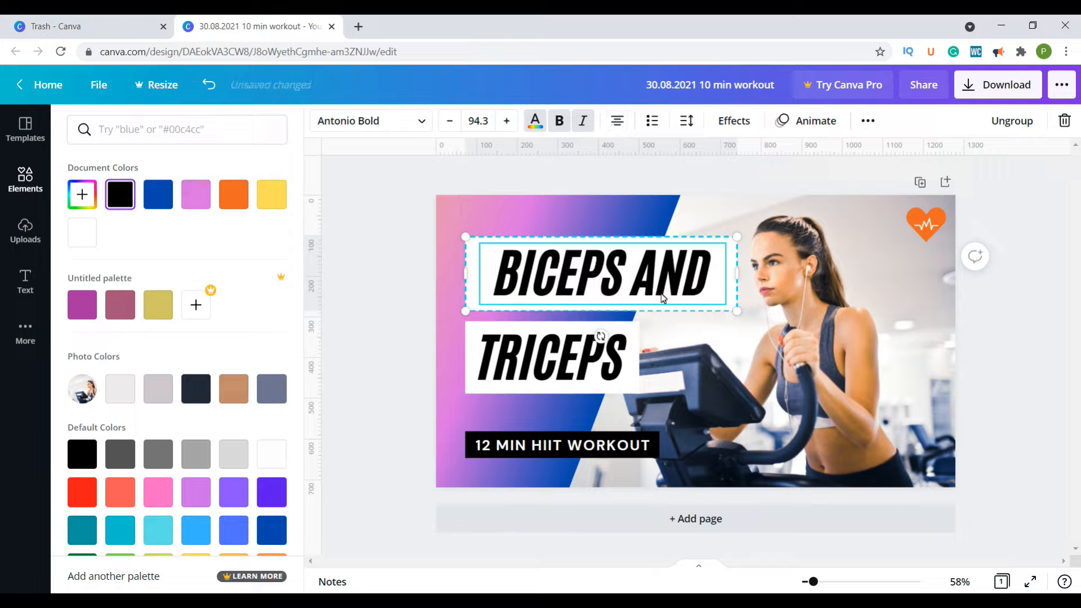
click(617, 121)
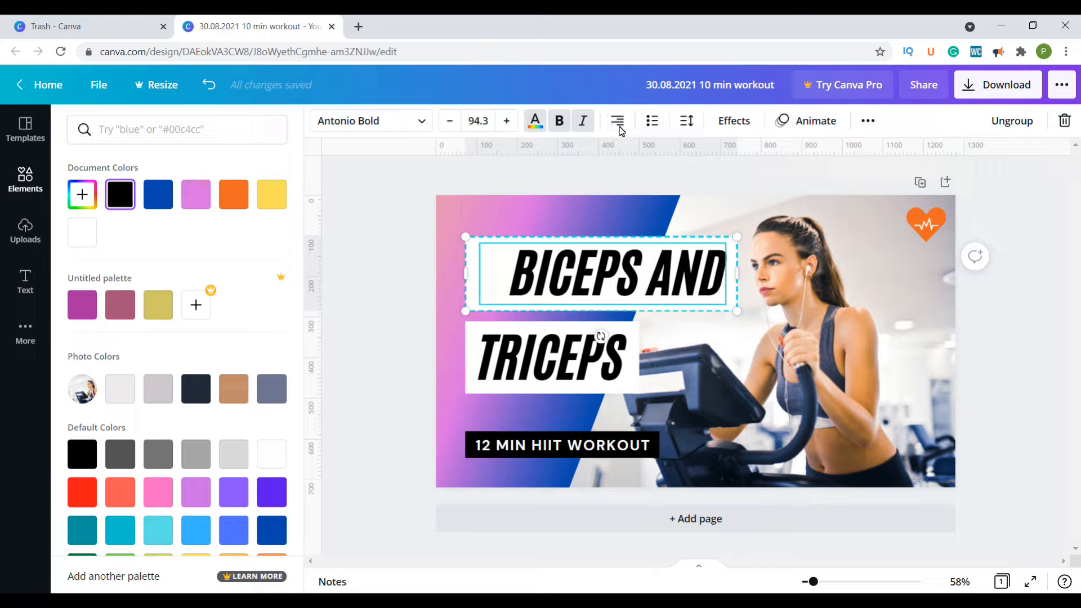
click(617, 120)
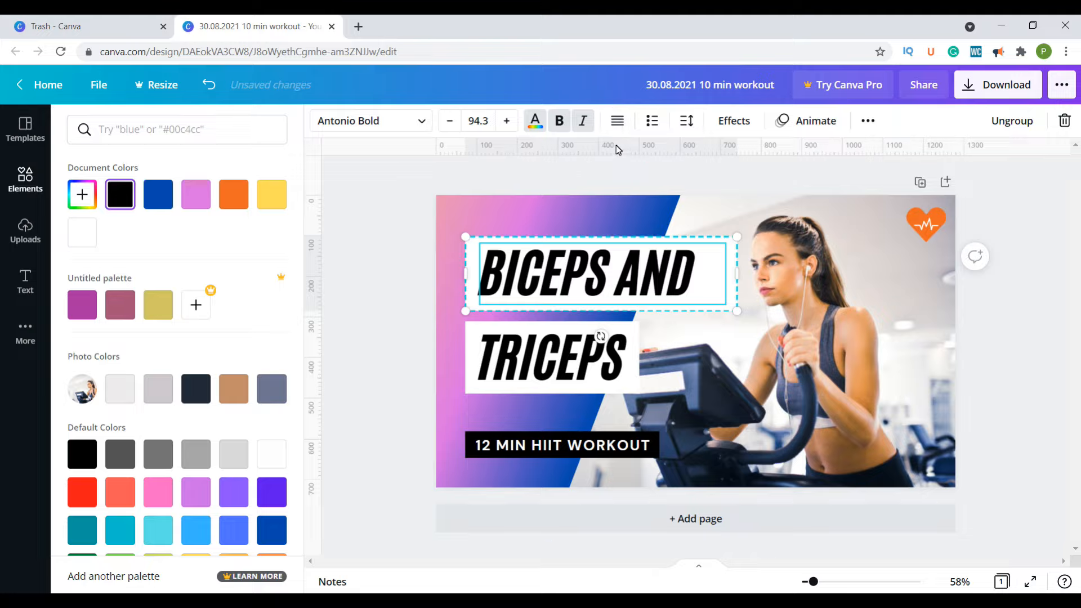
Try bulleted and numbered list formatting on the "BICEPS AND" heading, then turn the list off
click(651, 120)
click(651, 120)
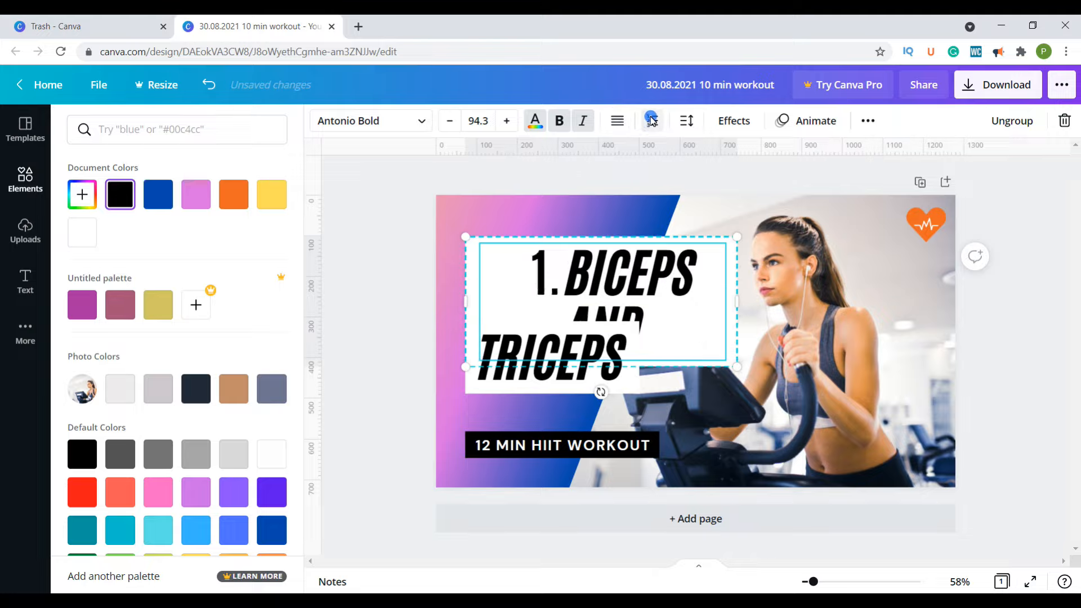
click(652, 121)
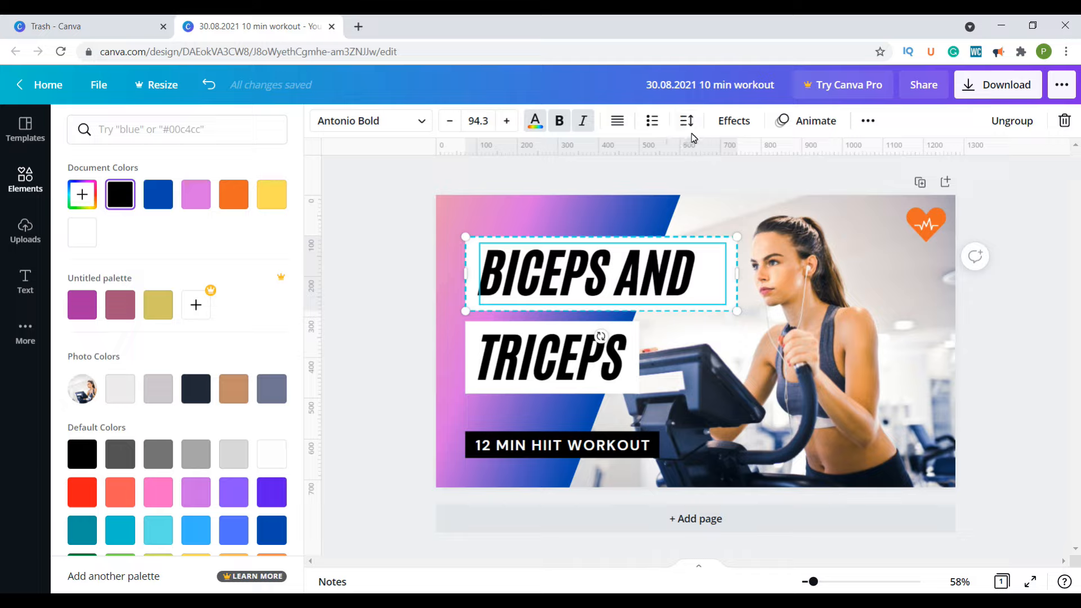
Try the Hollow, Splice, Shadow and Glitch text effects on the "BICEPS AND" heading
click(735, 121)
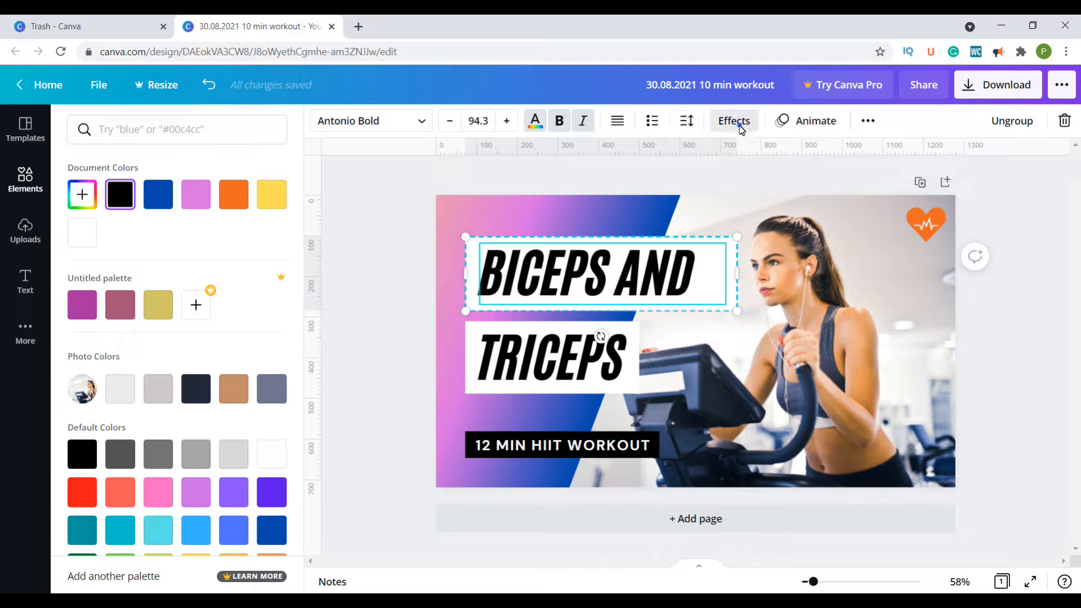
double_click(688, 284)
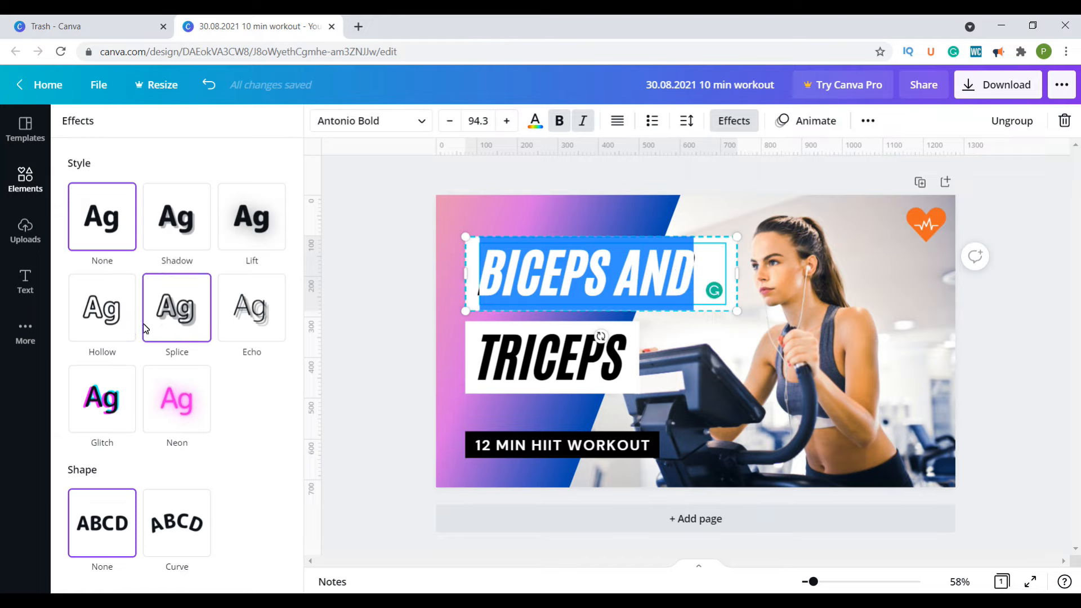
click(107, 318)
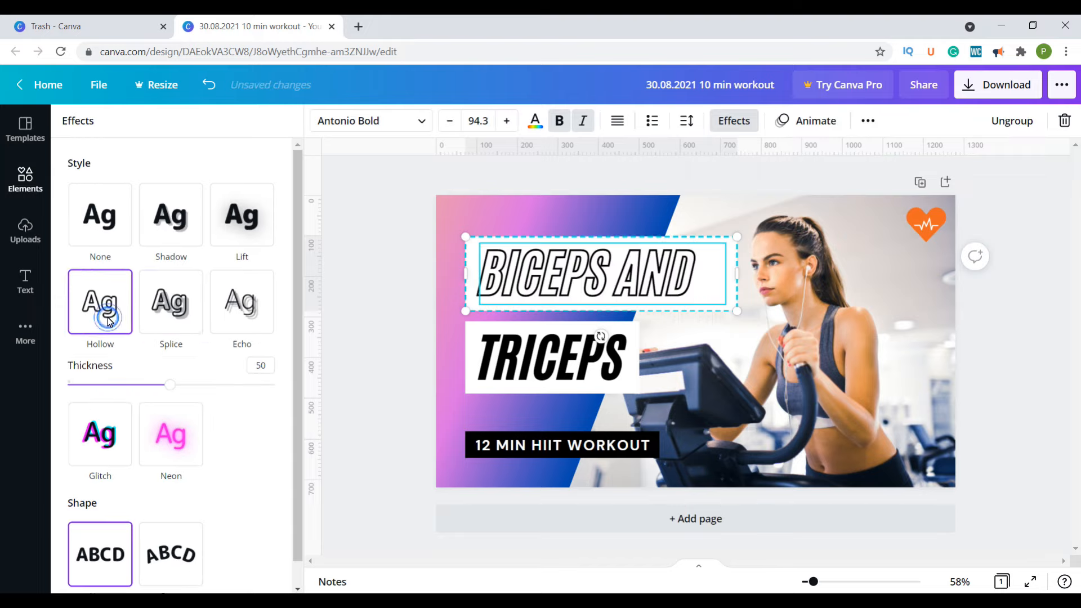
click(186, 305)
click(171, 236)
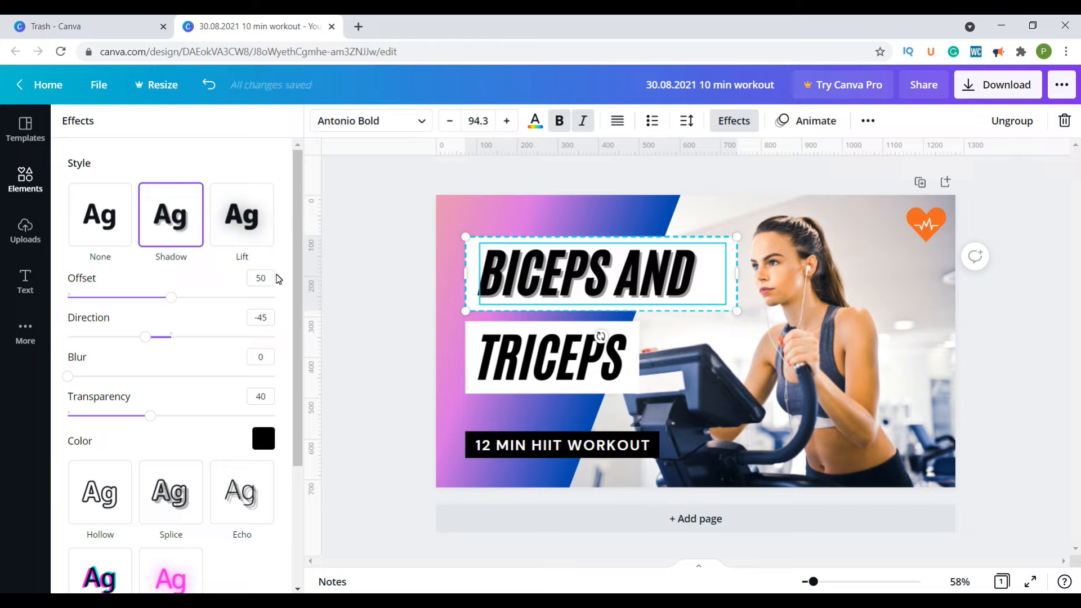
click(100, 574)
scroll(212, 518, down, 2)
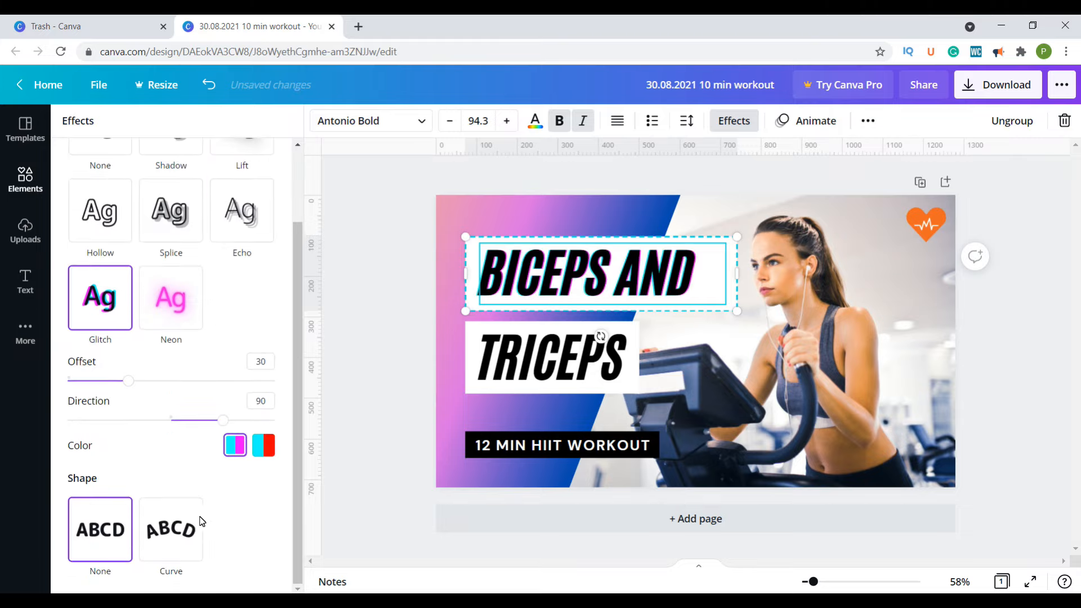
Curve the "BICEPS AND" heading and move it up, then undo these changes and reset its effect style to None
click(172, 537)
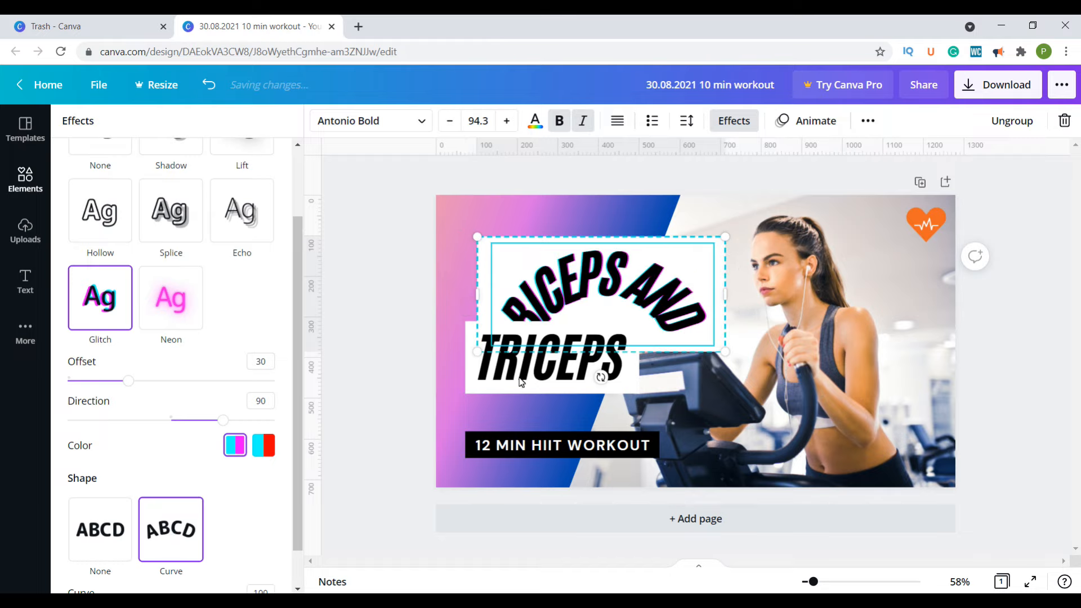
drag(612, 245, 607, 187)
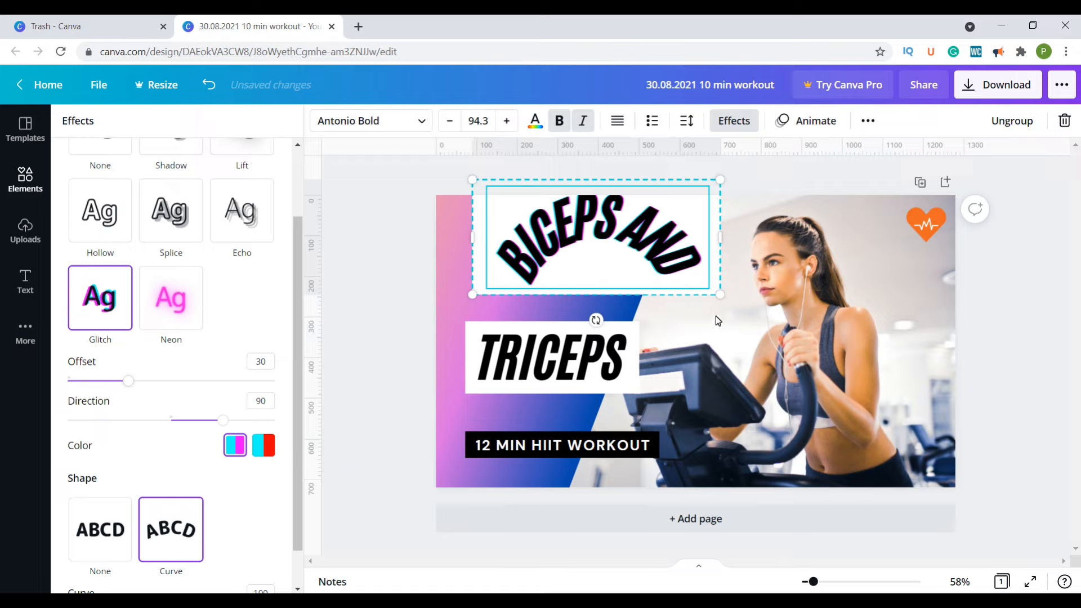
click(211, 86)
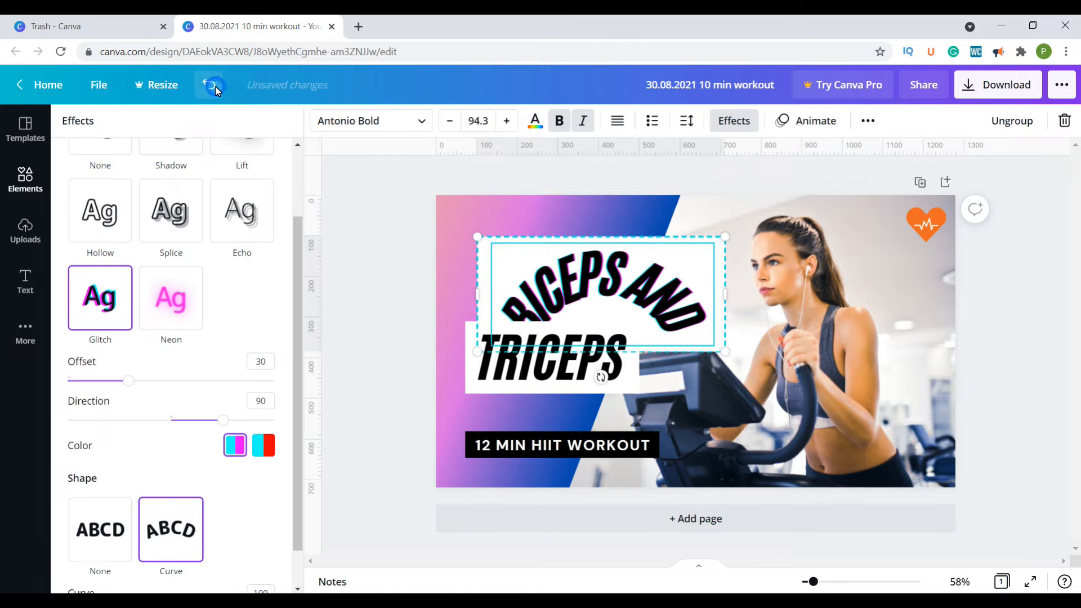
click(211, 85)
click(211, 85)
click(211, 85)
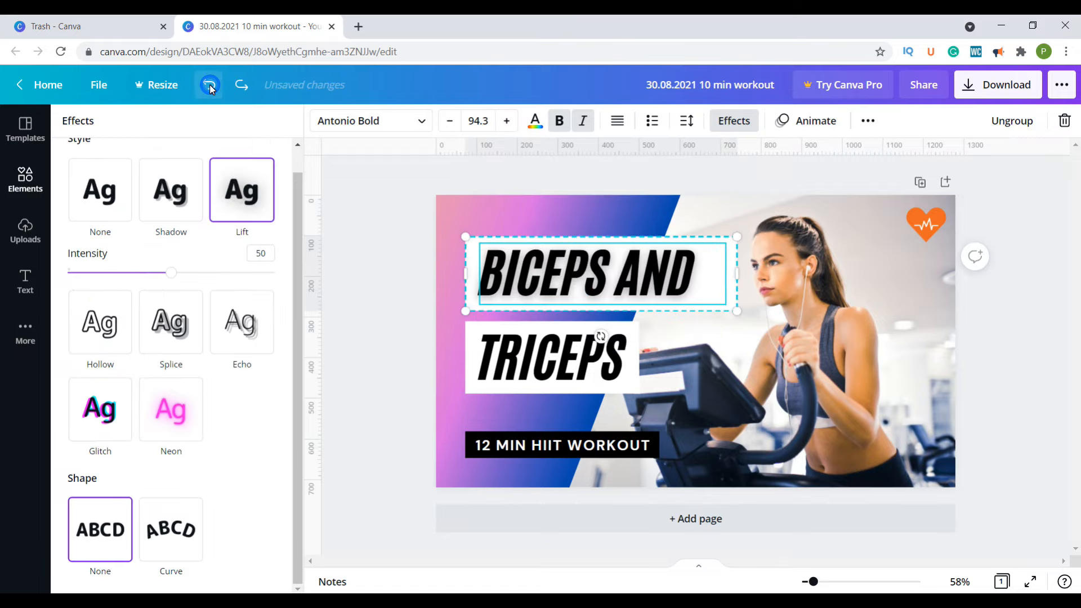
click(212, 86)
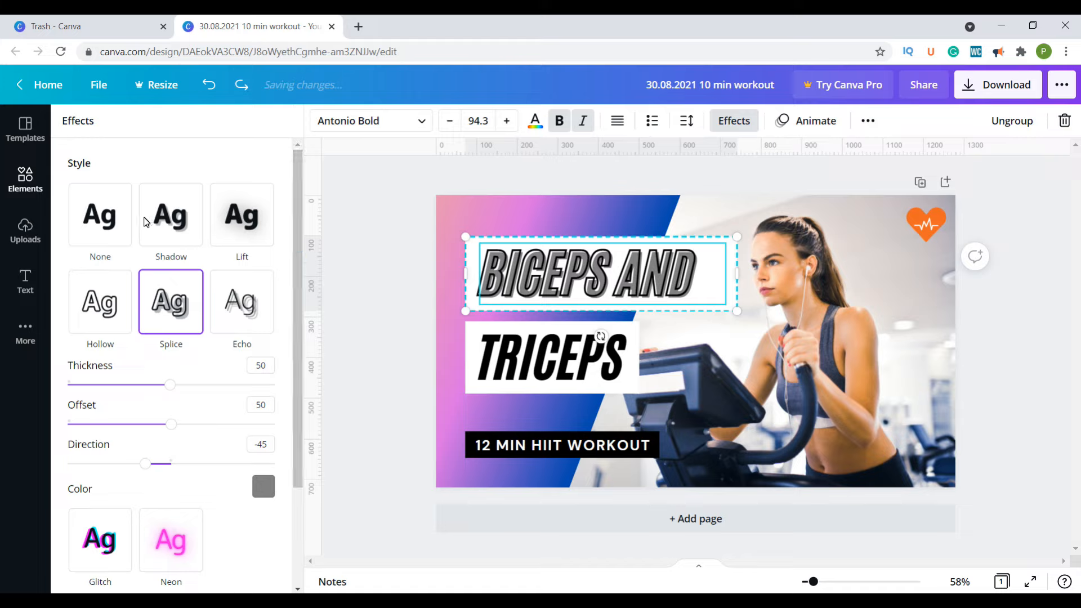
click(110, 217)
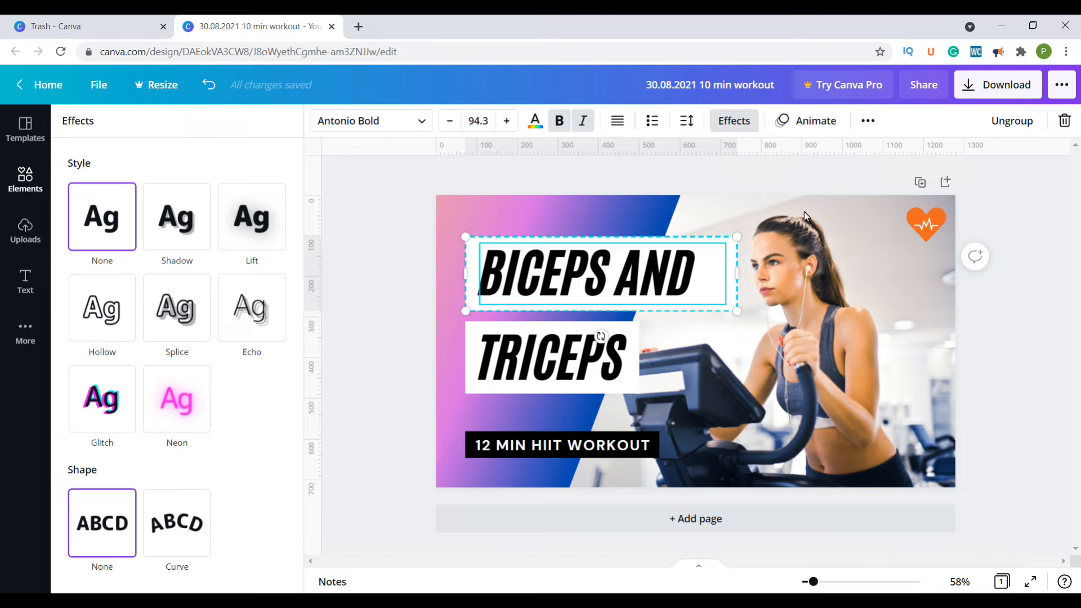
Preview the Block and Bounce text animations on the "BICEPS AND" heading and apply Ascend
click(775, 121)
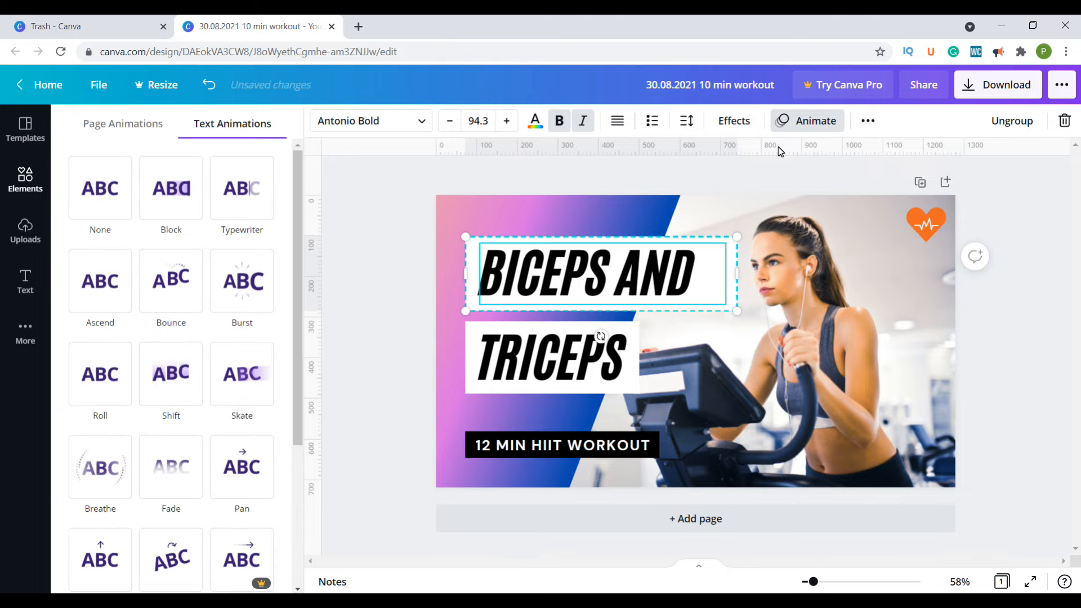
click(789, 119)
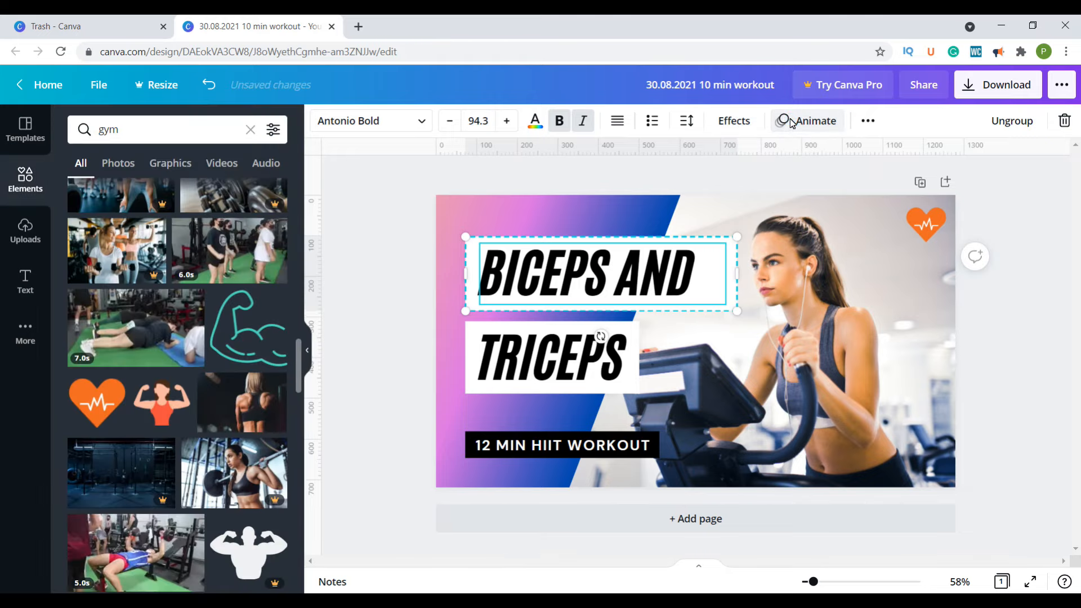
click(789, 118)
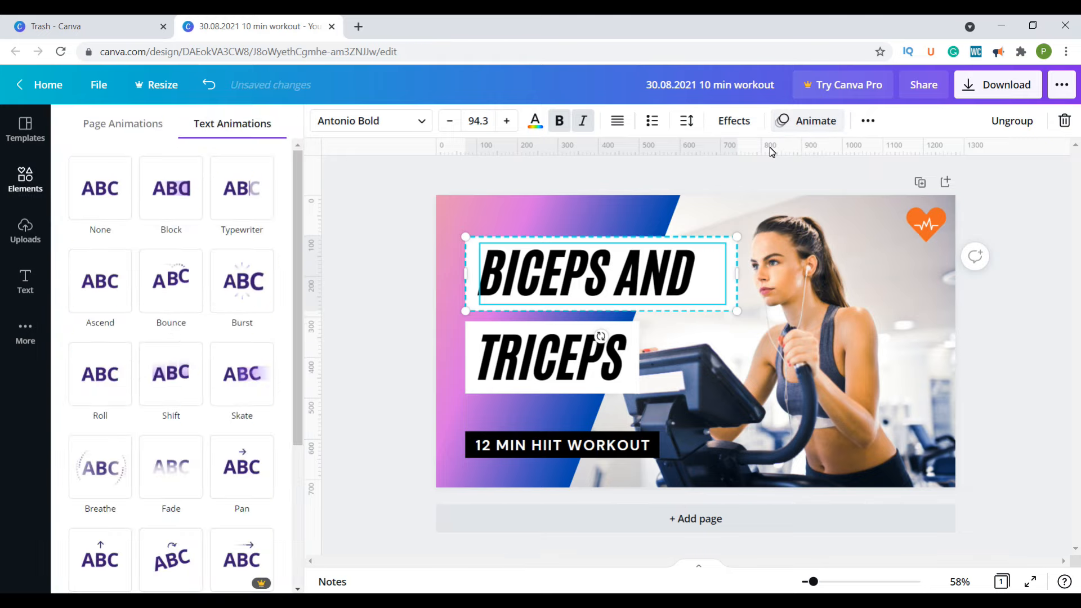
click(183, 197)
click(177, 284)
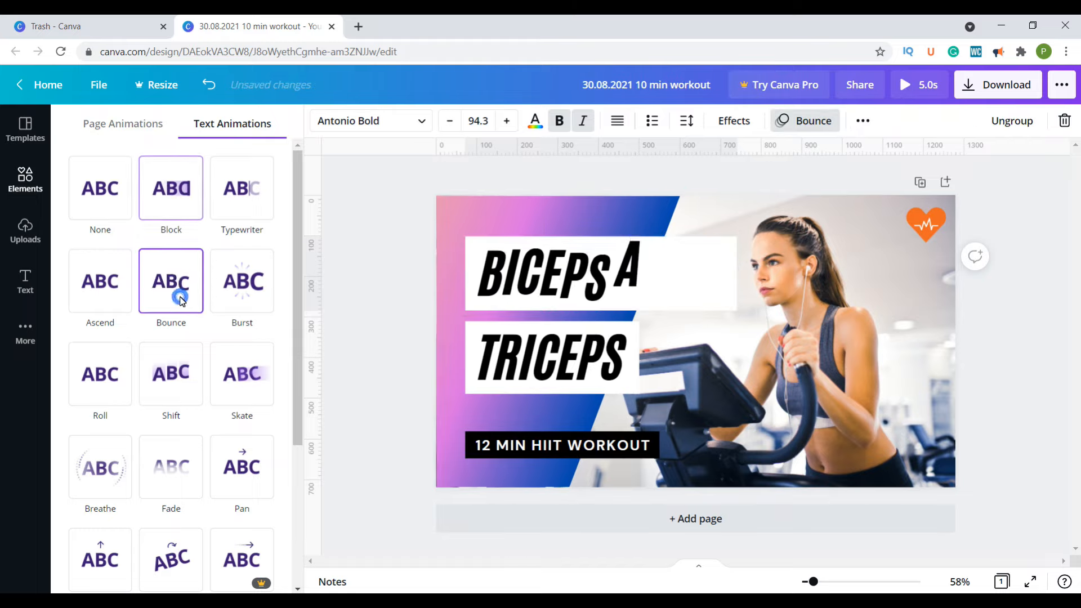
click(122, 298)
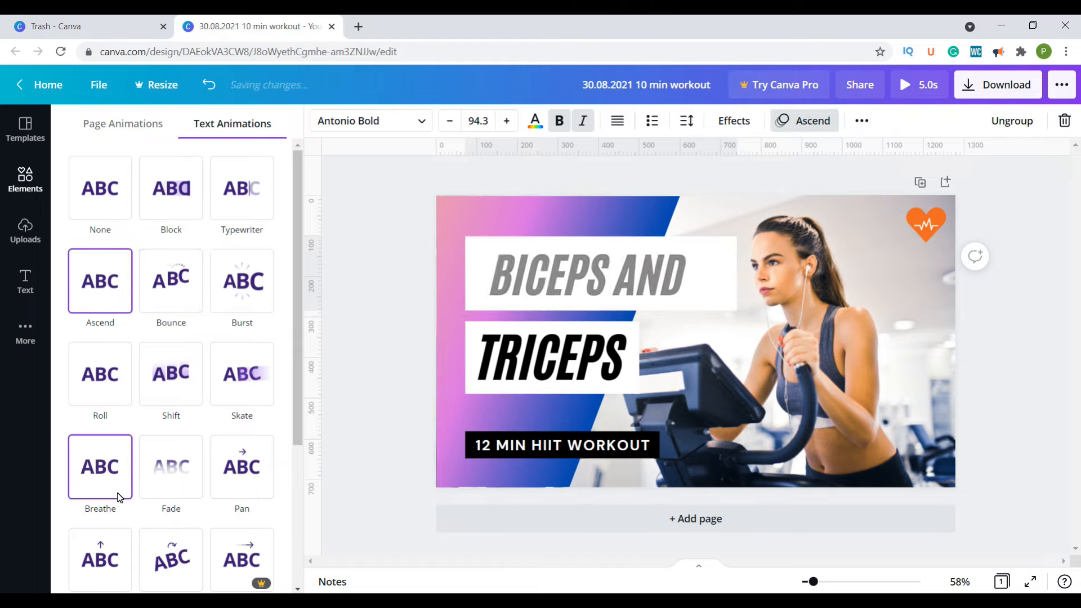
scroll(213, 455, down, 4)
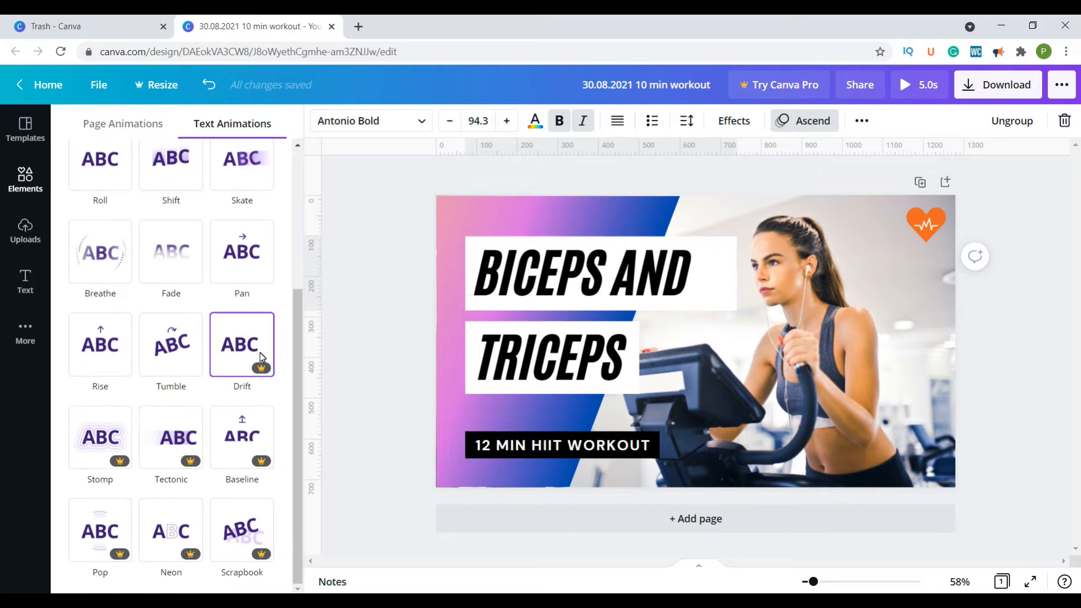
scroll(247, 361, up, 4)
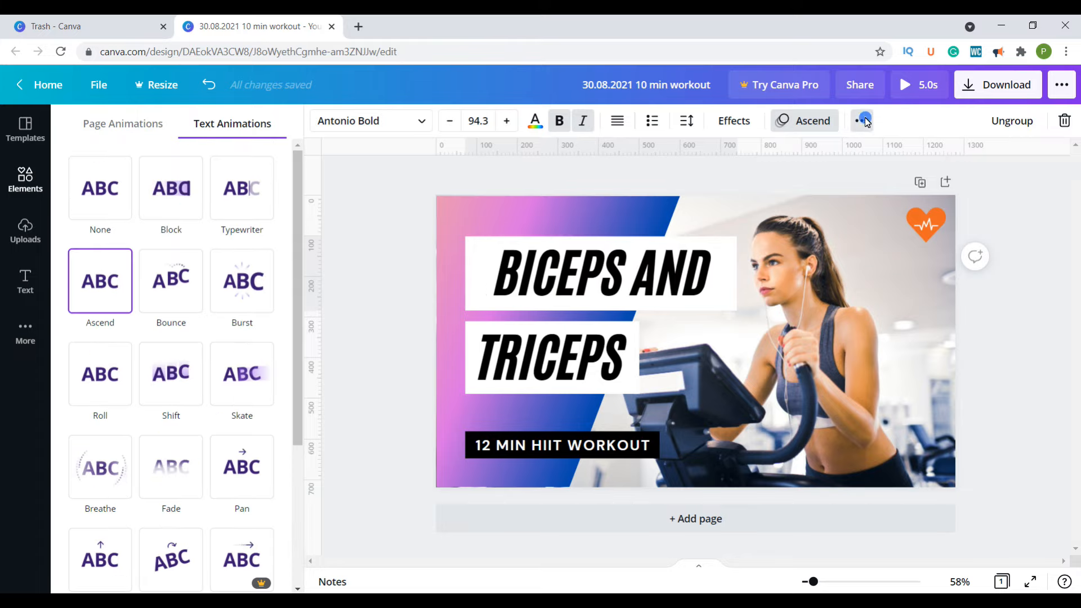
Switch the "BICEPS AND" heading to lowercase and back to uppercase
click(862, 121)
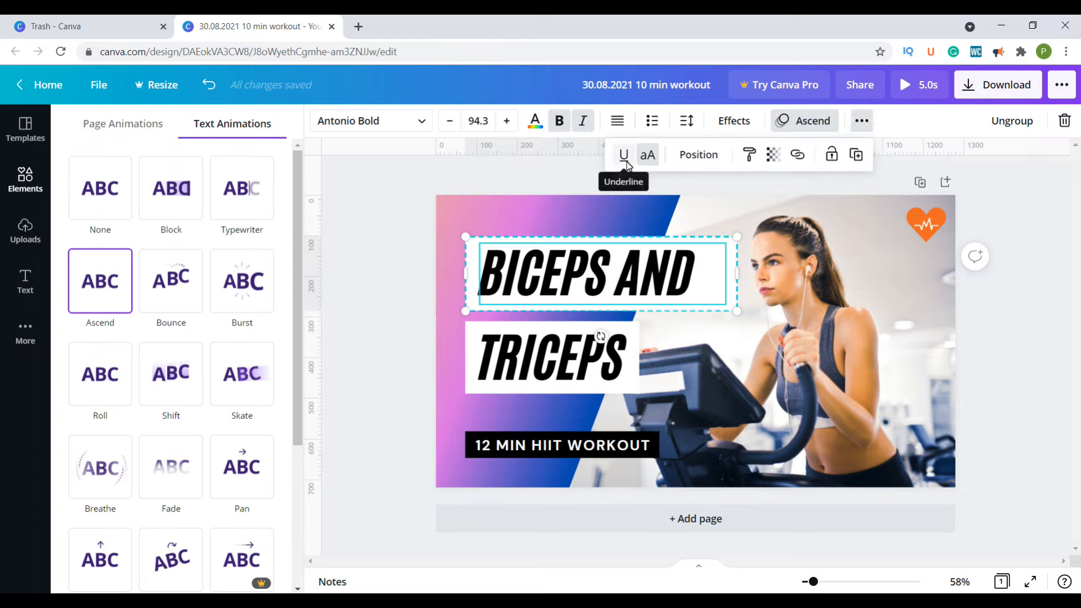
click(649, 155)
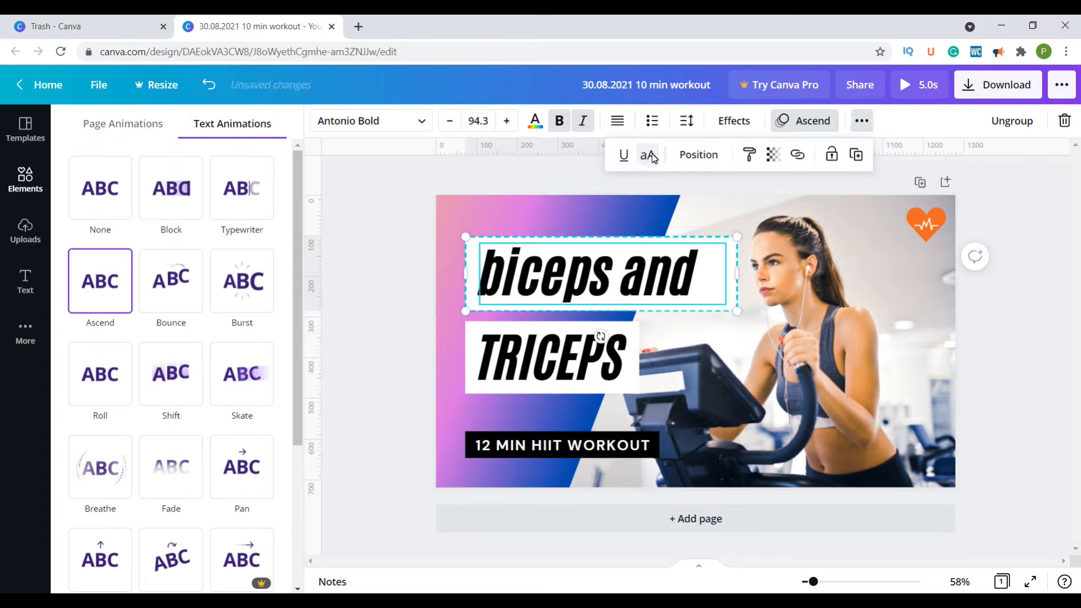
click(649, 155)
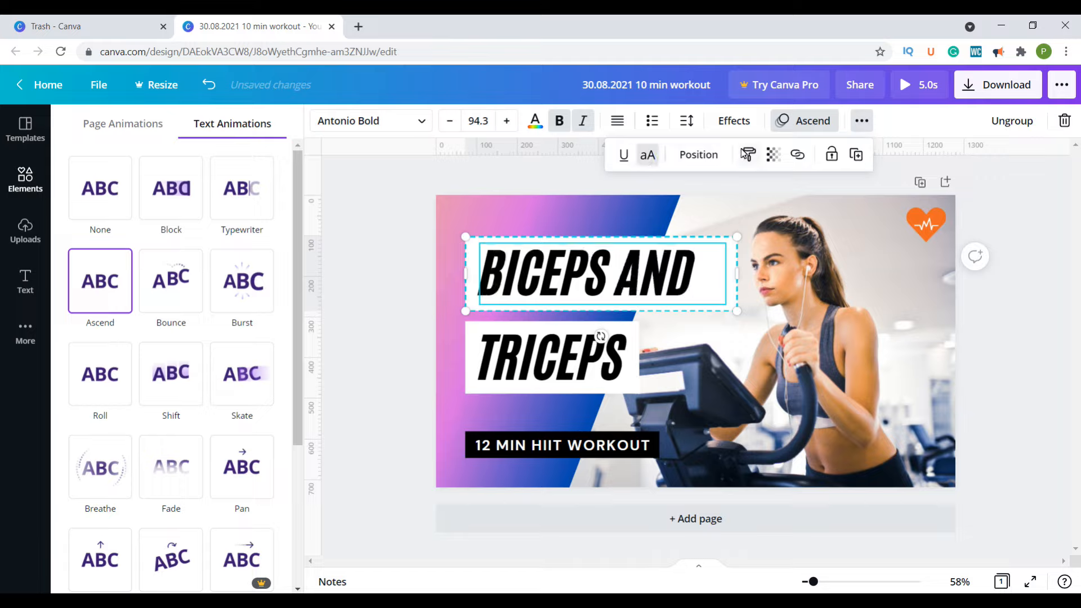
Examine the layering, page-alignment and transparency options for the "BICEPS AND" heading
click(698, 156)
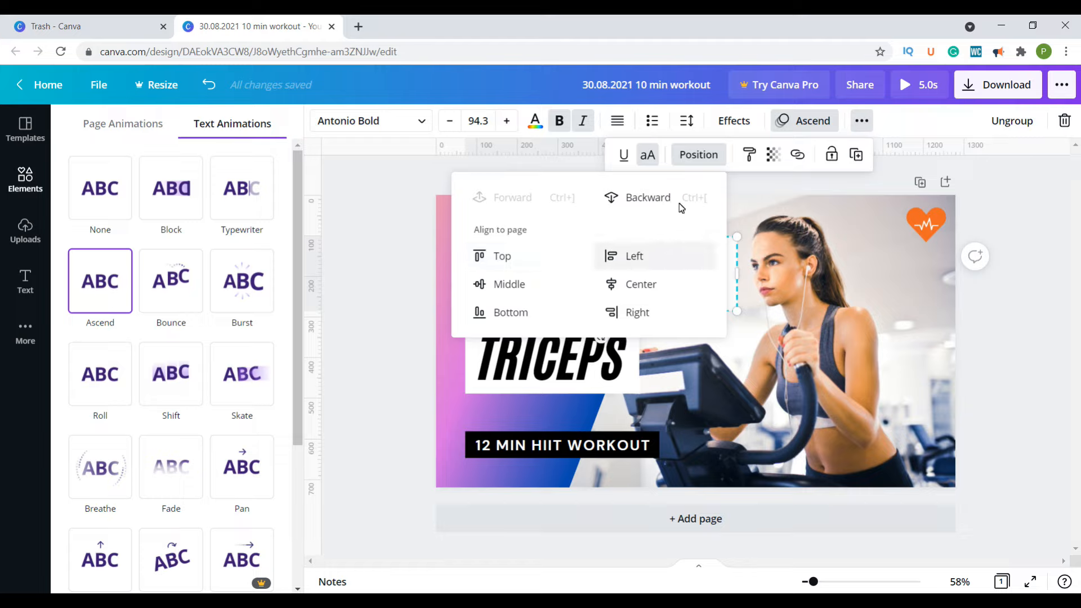
click(751, 164)
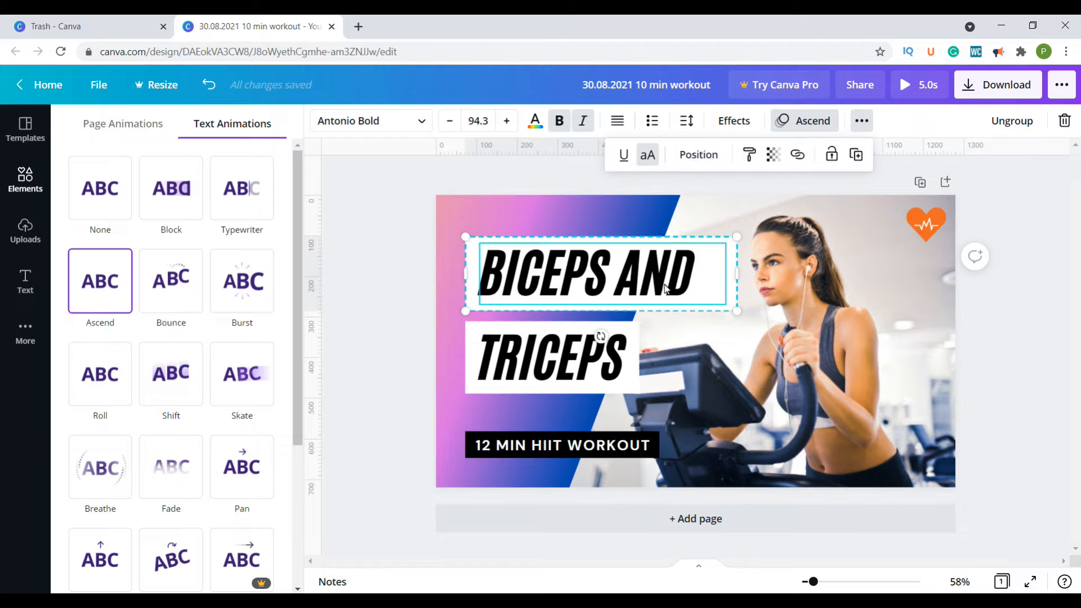
click(774, 157)
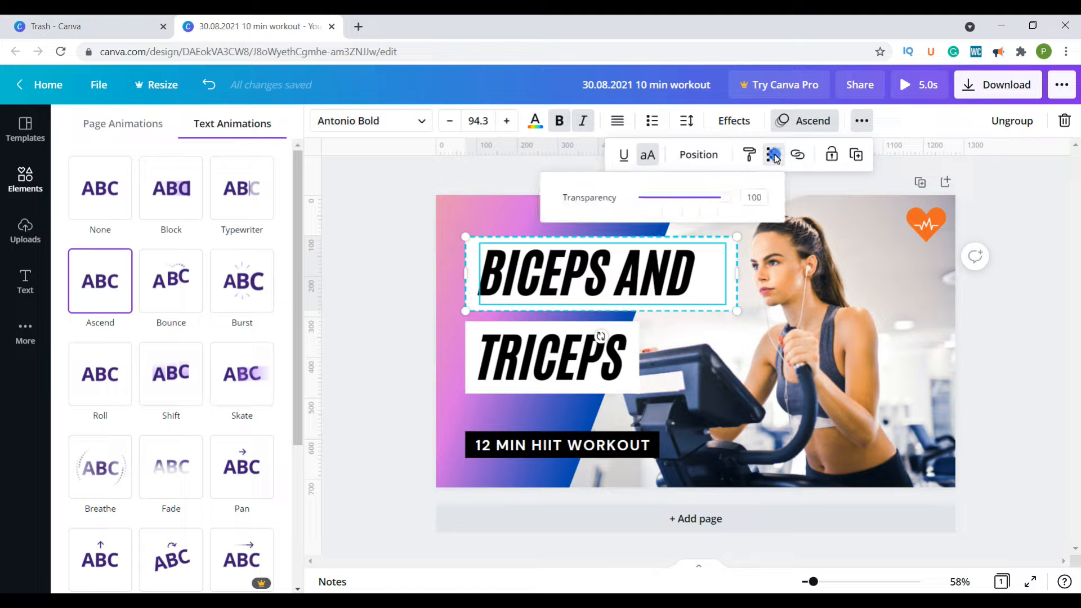
mouse_move(727, 202)
mouse_down()
mouse_move(664, 208)
mouse_move(726, 201)
mouse_up()
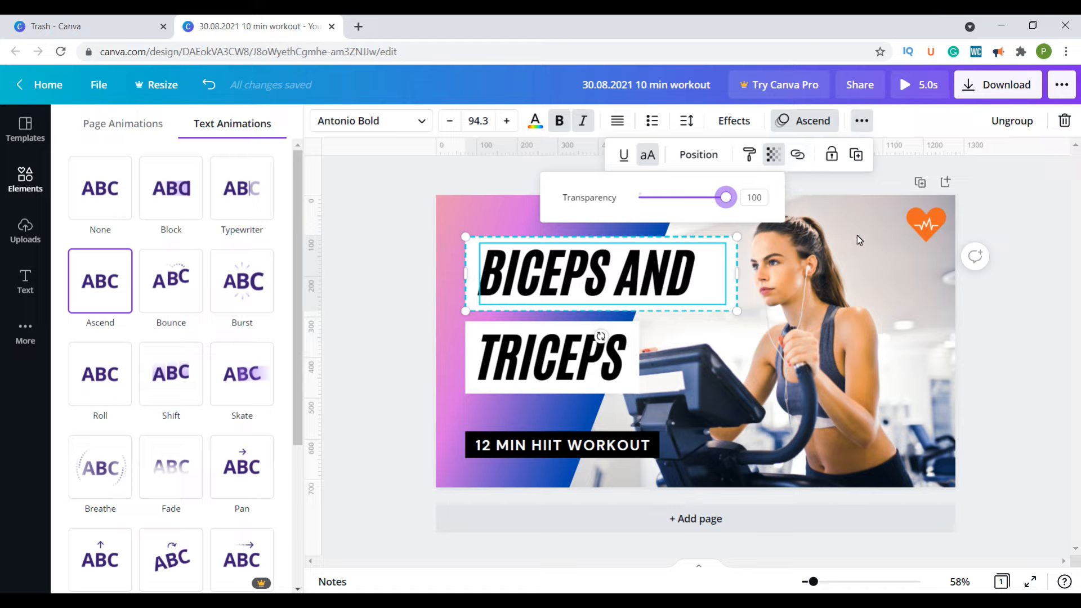
Shift the gradient shape behind the headings slightly towards the page's left edge and lock it in place
click(516, 218)
drag(480, 257, 691, 297)
drag(778, 308, 573, 280)
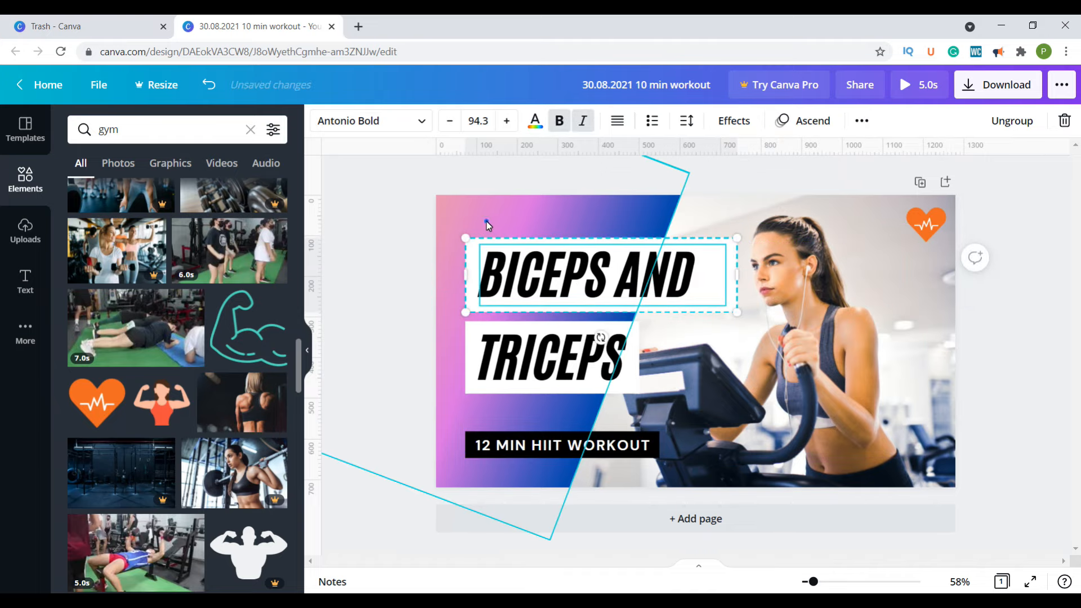
click(486, 223)
drag(487, 234, 460, 207)
drag(570, 204, 580, 210)
click(464, 220)
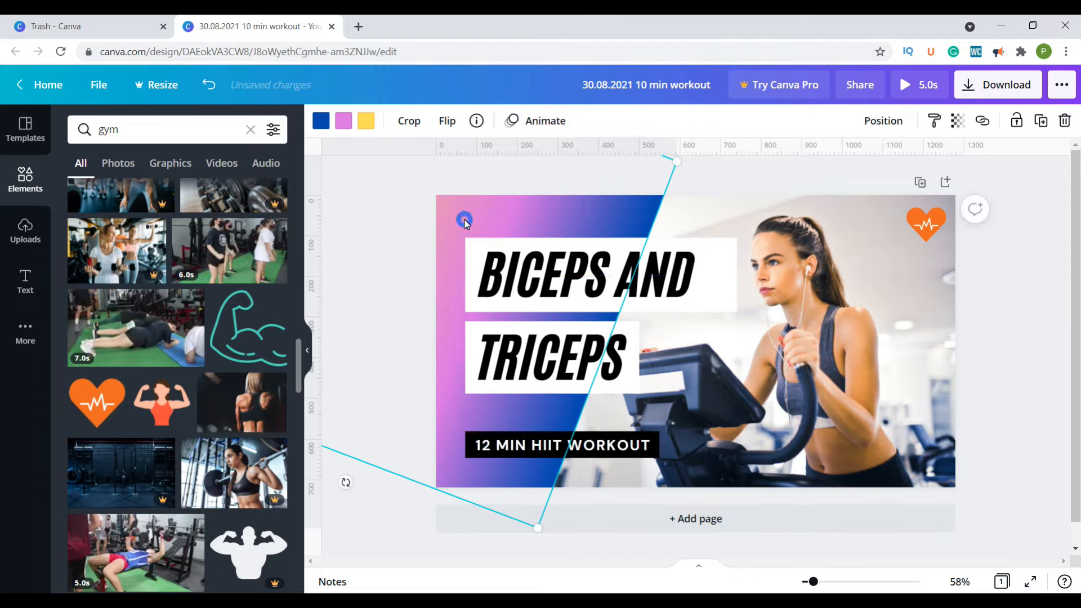
click(1016, 120)
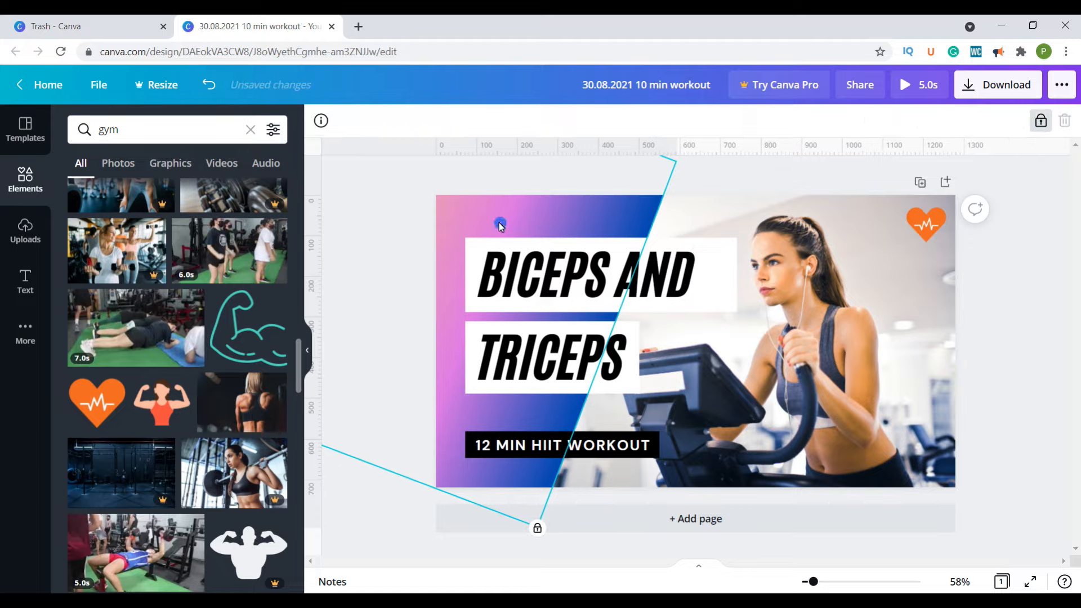
Try to move the locked gradient shape across the page
drag(500, 222, 538, 242)
drag(467, 215, 556, 250)
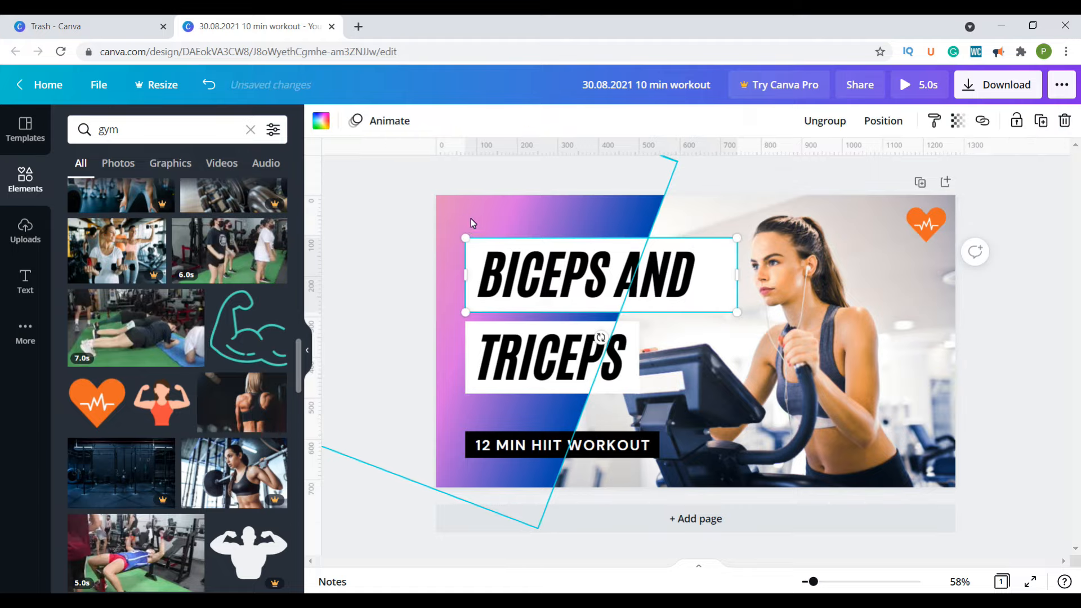
click(470, 219)
Unlock the gradient shape, duplicate it and undo the duplication
click(515, 218)
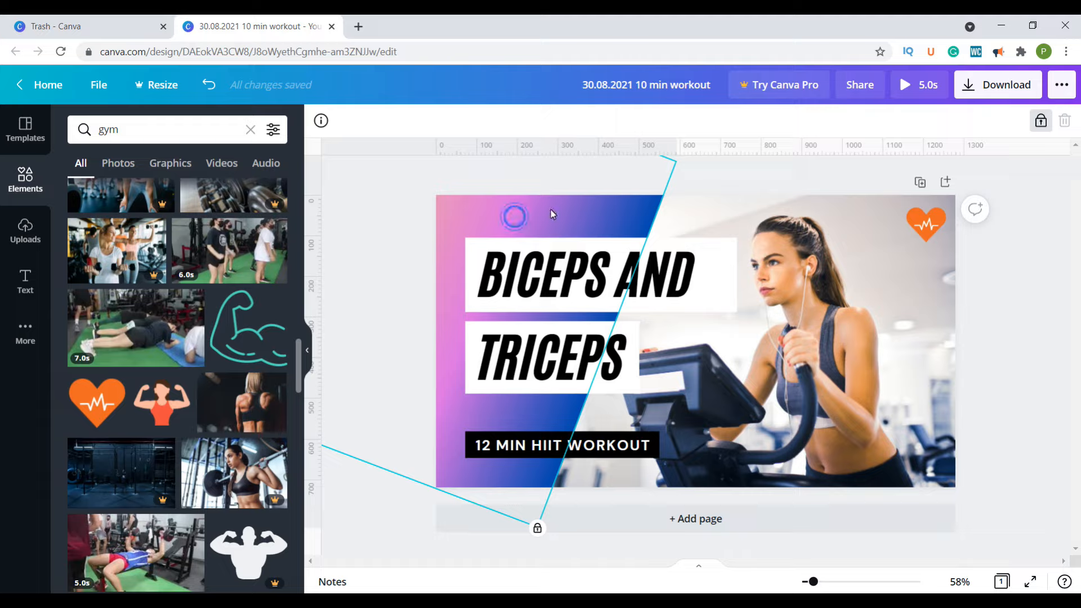
click(1041, 123)
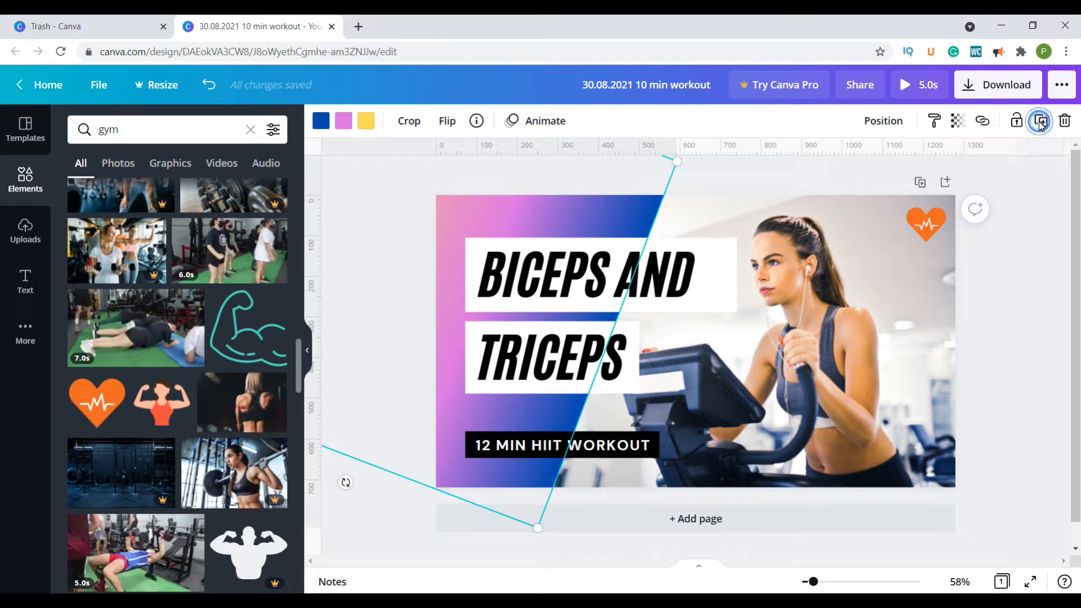
click(1040, 124)
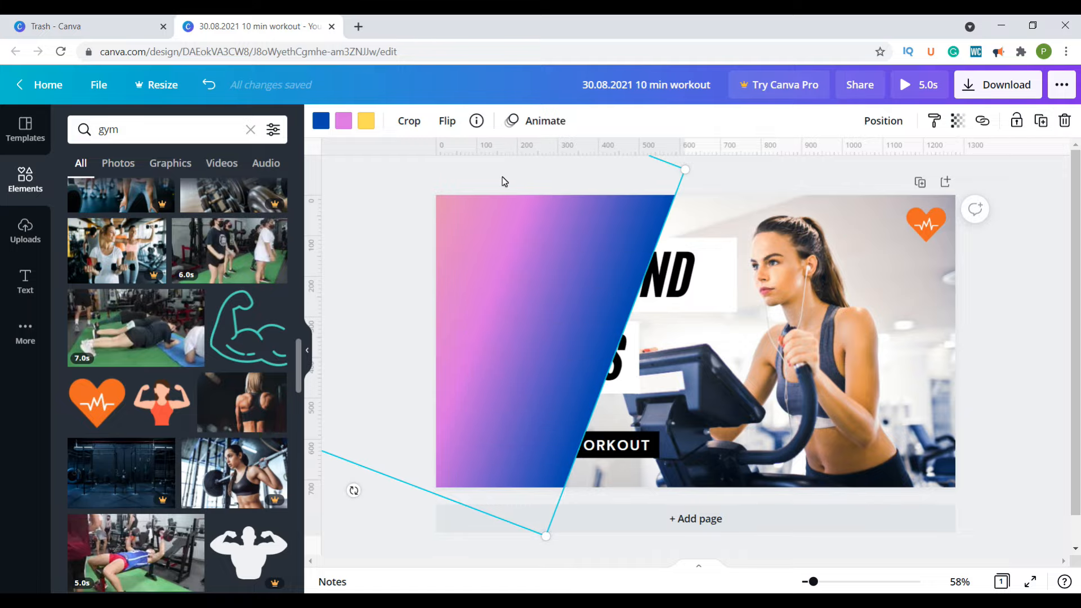
click(207, 87)
click(580, 208)
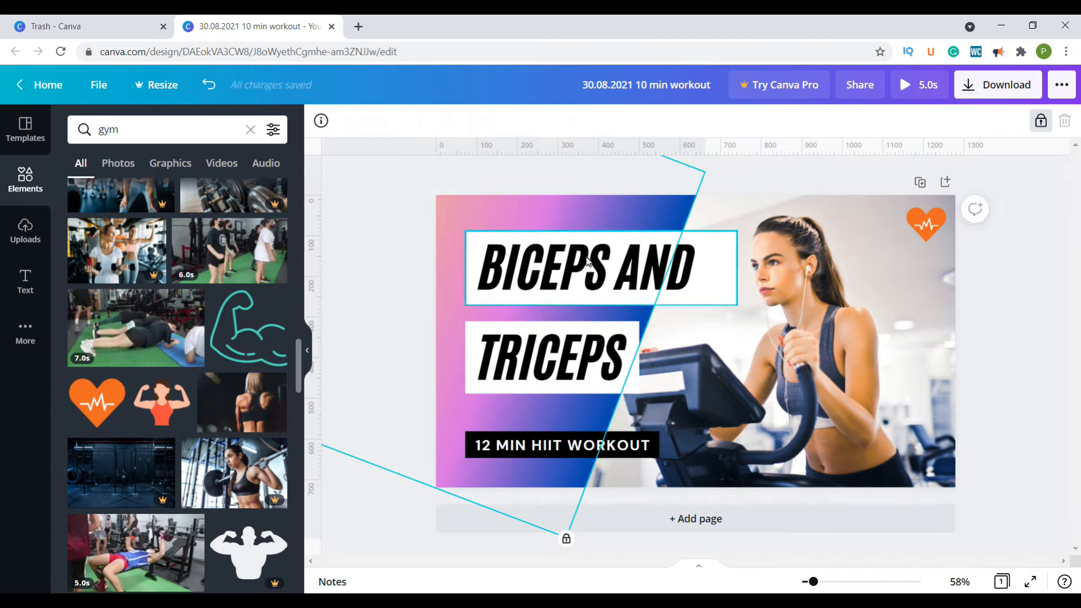
Ungroup the "BICEPS AND" heading and move its white box onto the photo, shifting the text separately
click(546, 265)
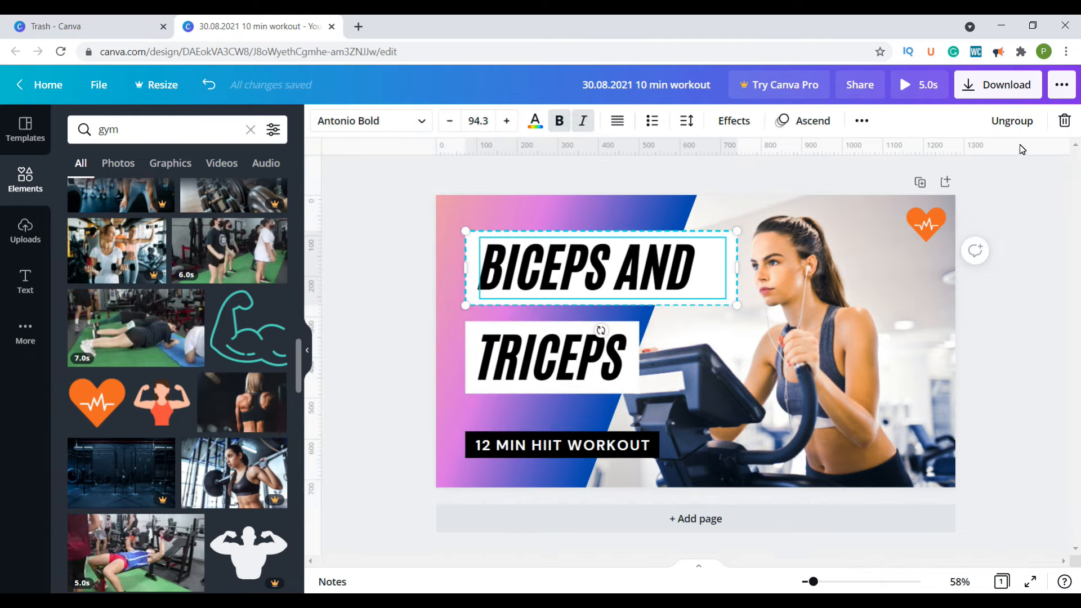
click(1005, 131)
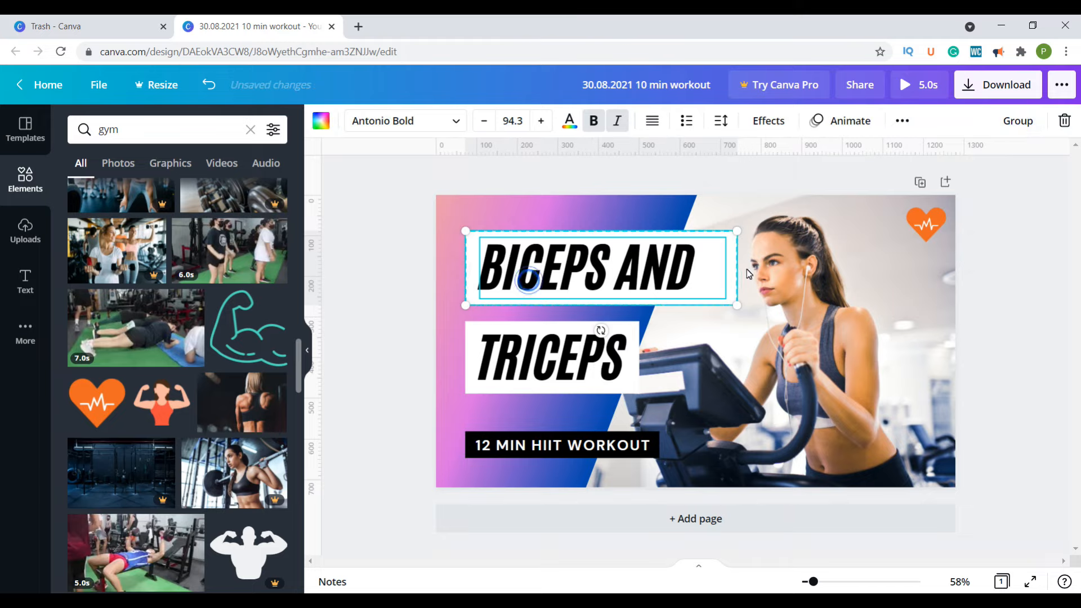
click(805, 261)
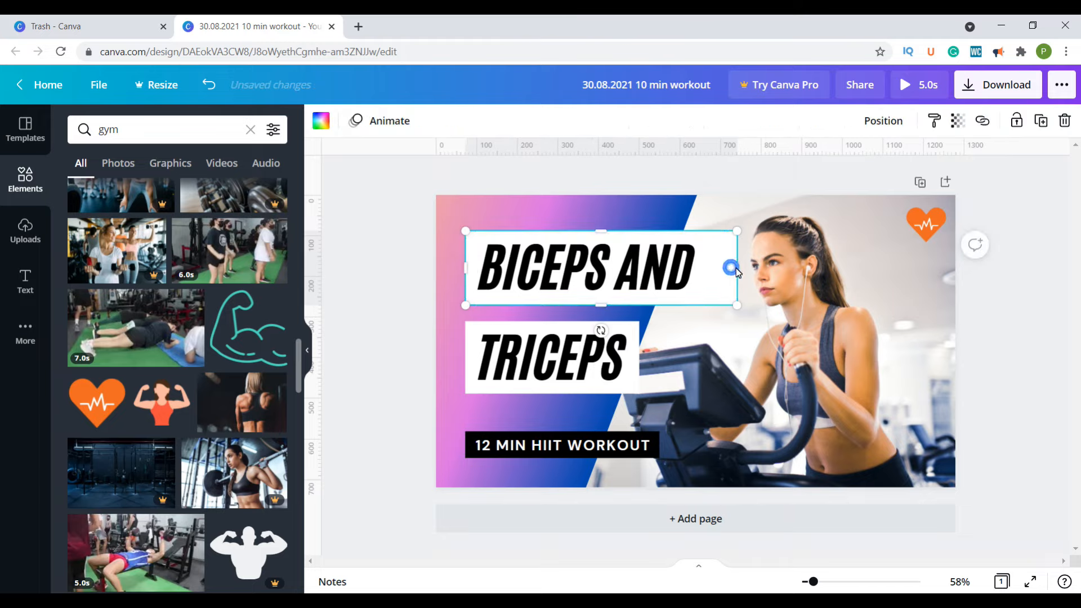
drag(732, 268, 994, 278)
mouse_move(564, 290)
mouse_down()
mouse_move(526, 262)
mouse_move(552, 287)
mouse_up()
Move the white box back behind the "BICEPS AND" text
click(559, 208)
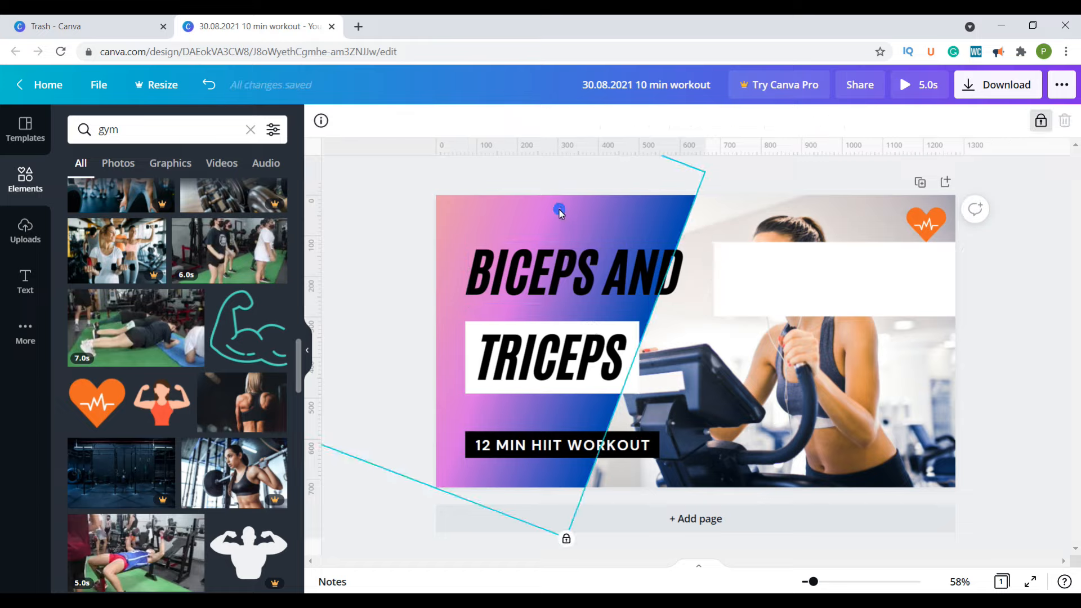
drag(806, 277, 548, 275)
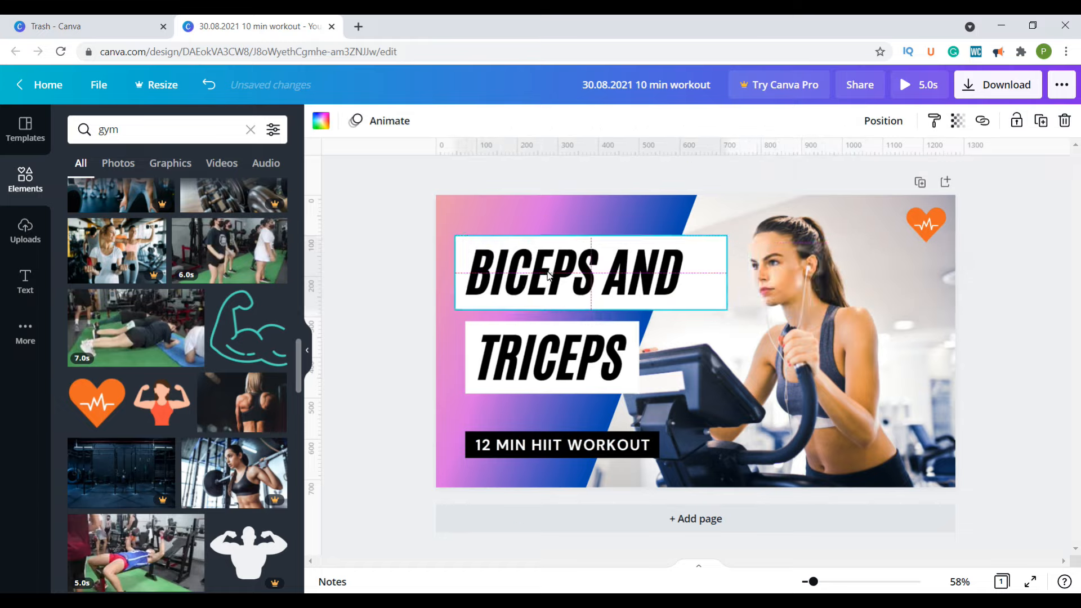
click(455, 220)
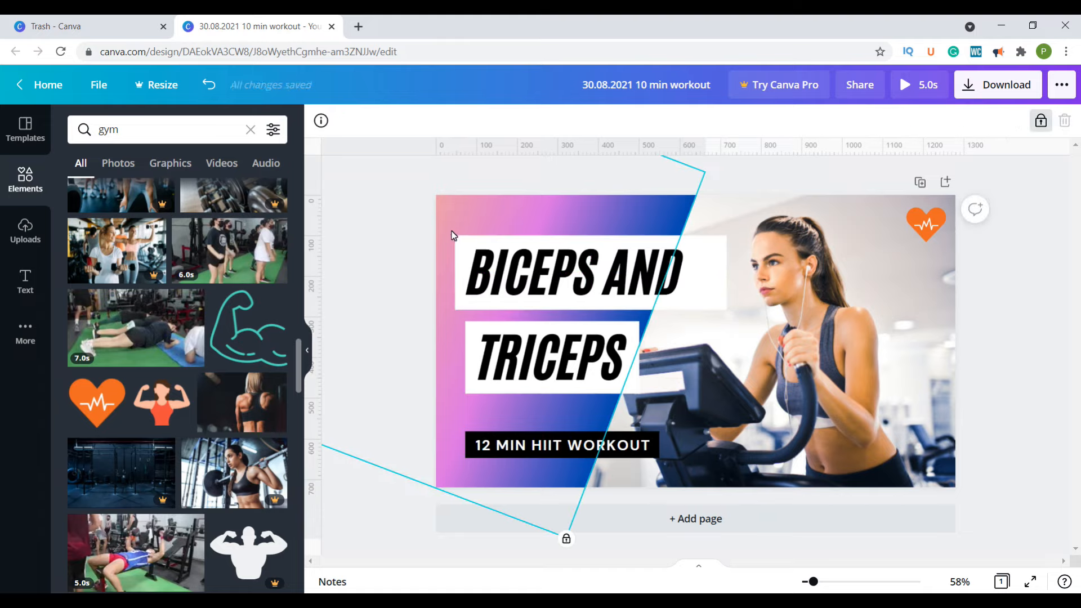
Group the "BICEPS AND" text with its white box and align the group's left edge with the "TRICEPS" box
click(450, 225)
drag(447, 224, 749, 316)
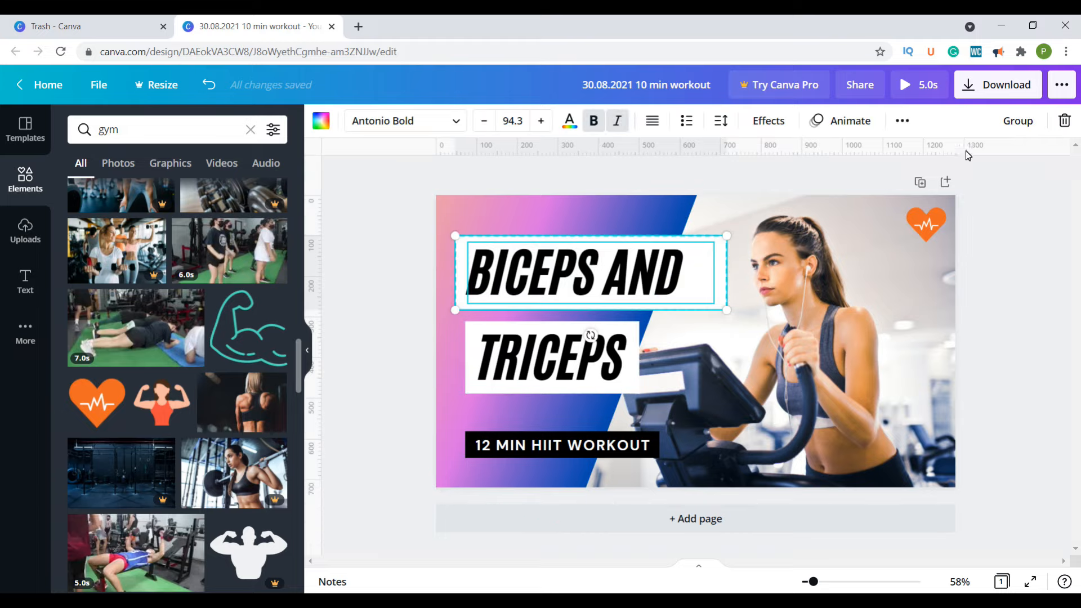
click(1016, 121)
mouse_move(529, 279)
mouse_down()
mouse_move(757, 272)
mouse_move(749, 338)
mouse_move(620, 279)
mouse_move(536, 281)
mouse_up()
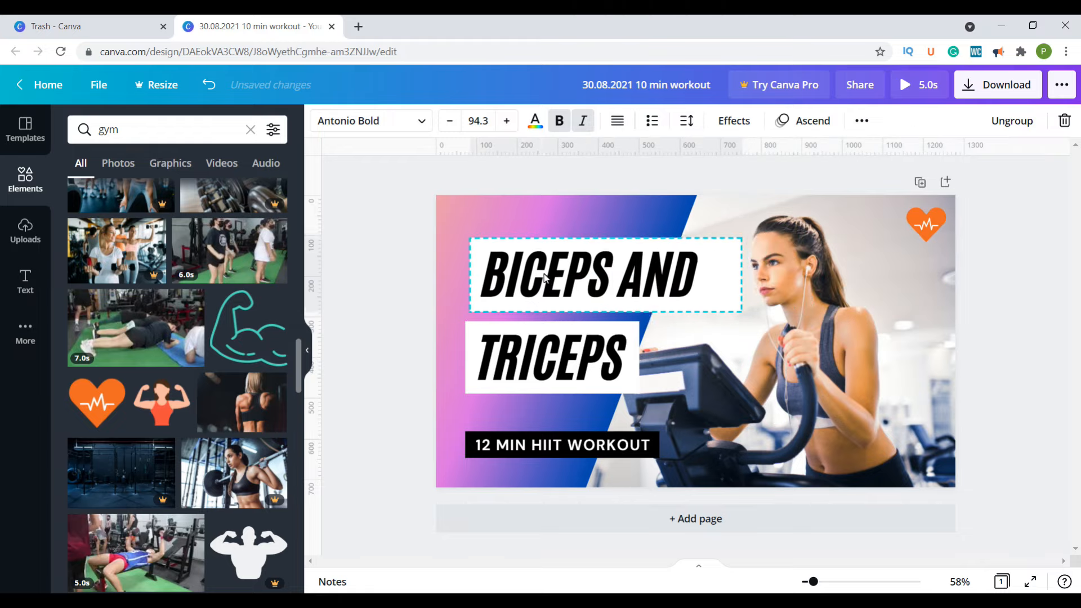
Check the options for deleting the element or the whole group of the "TRICEPS" heading
click(768, 431)
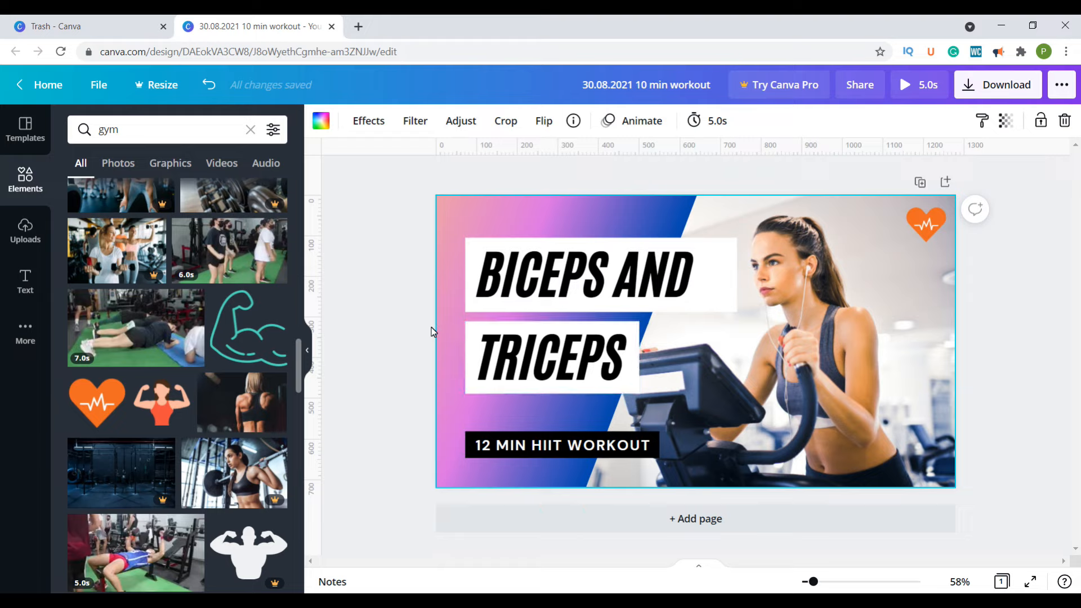
click(509, 327)
click(1064, 122)
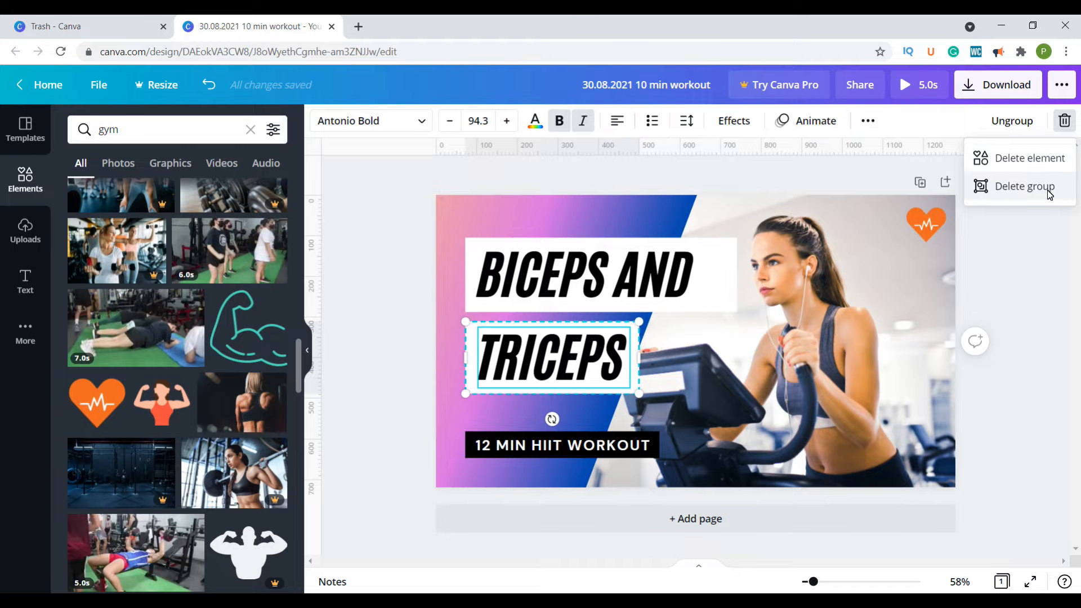
click(557, 225)
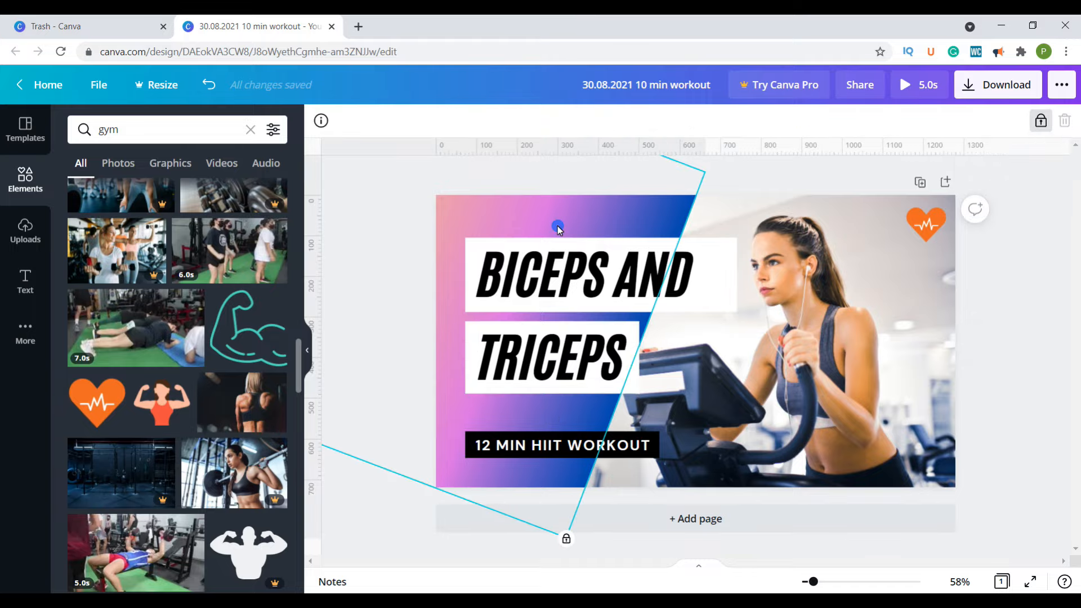
Upload the Flowers and Best Brand Logo images from the TIPS Resources folder
click(25, 231)
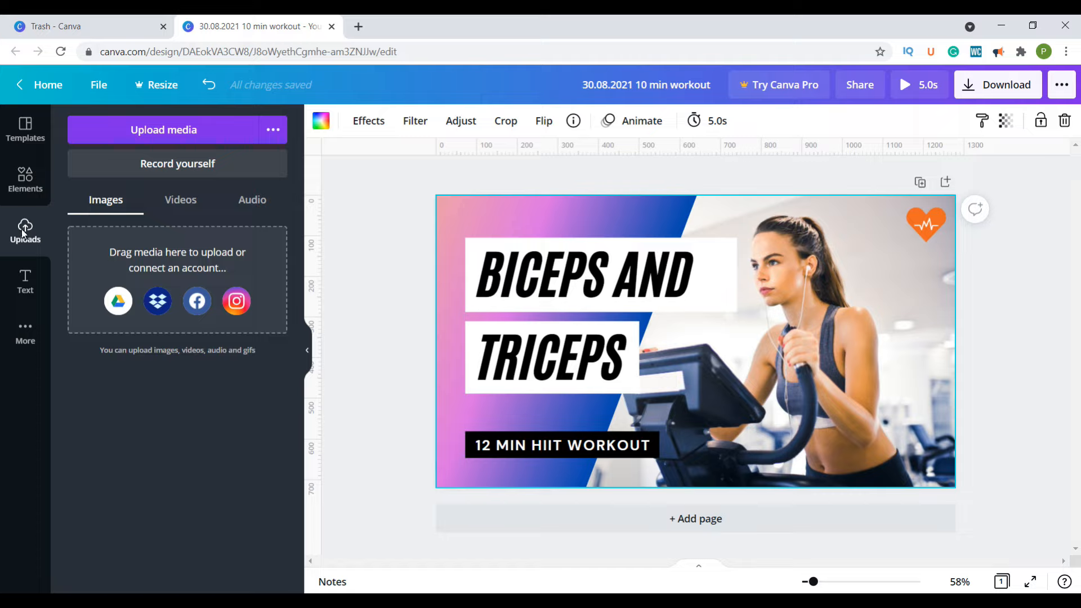
click(170, 126)
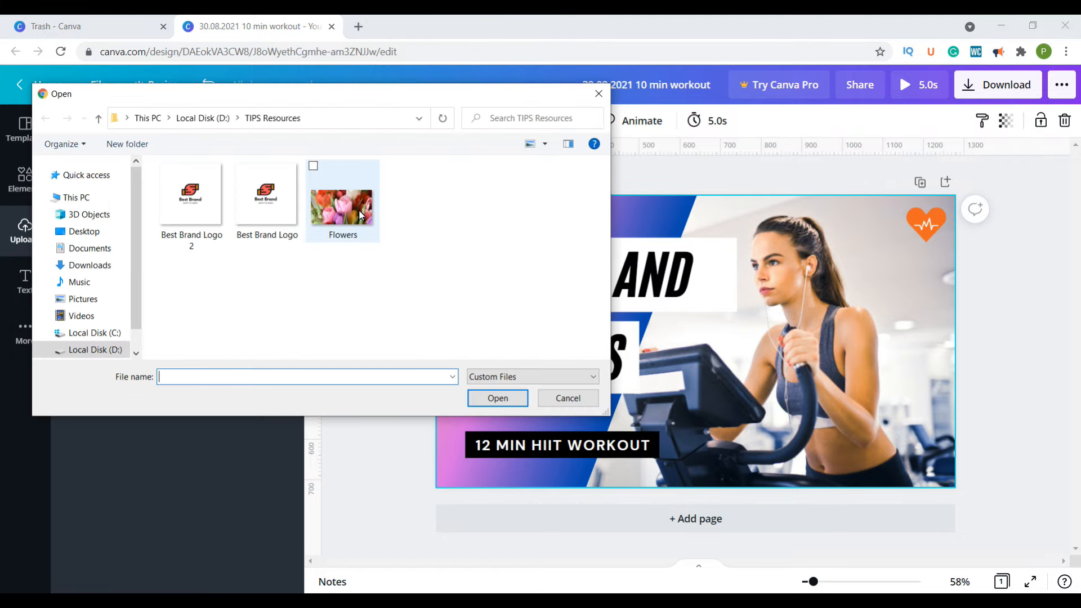
click(344, 215)
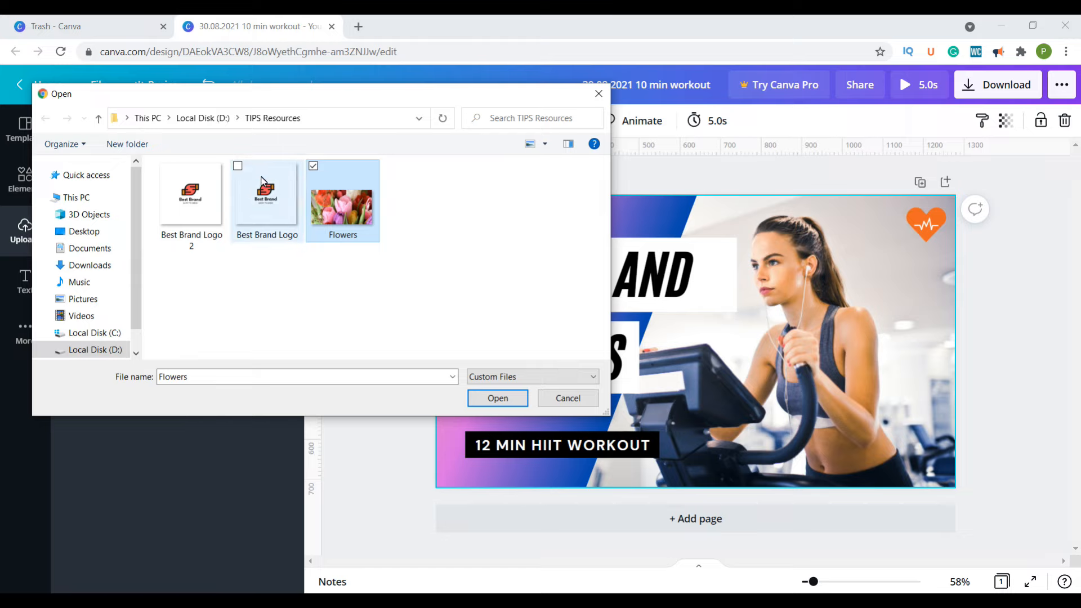
click(239, 167)
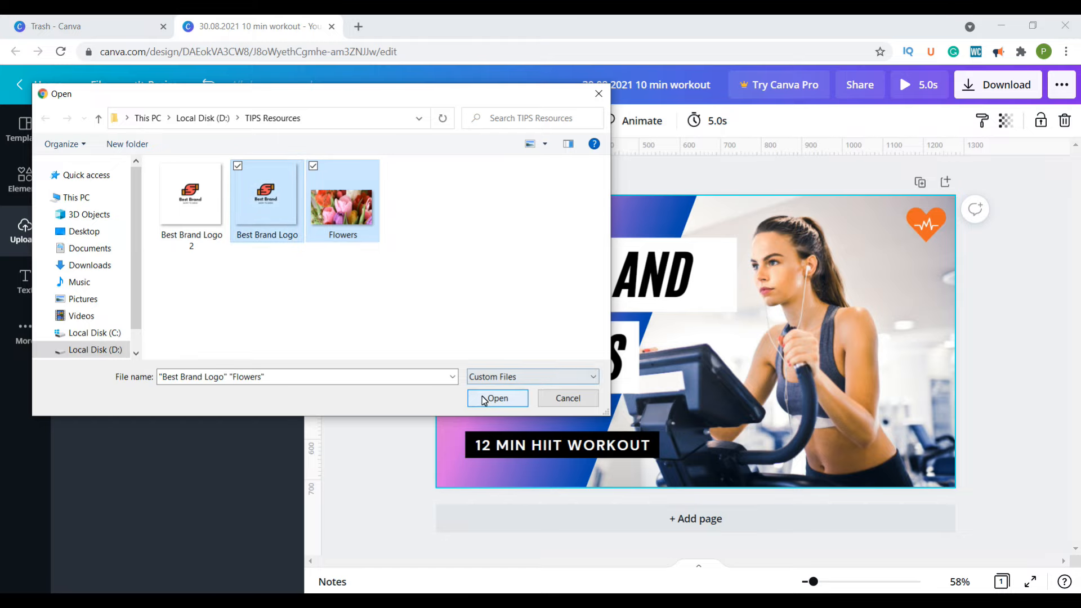
click(486, 399)
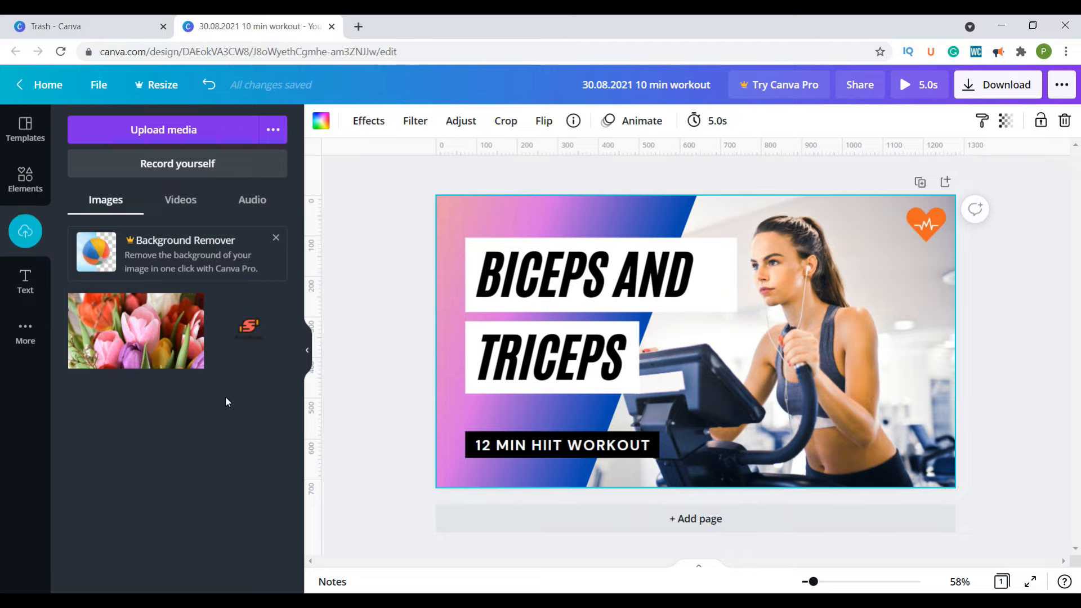
Place the uploaded Best Brand logo small in the thumbnail's lower-left corner and view the video and audio uploads
click(237, 331)
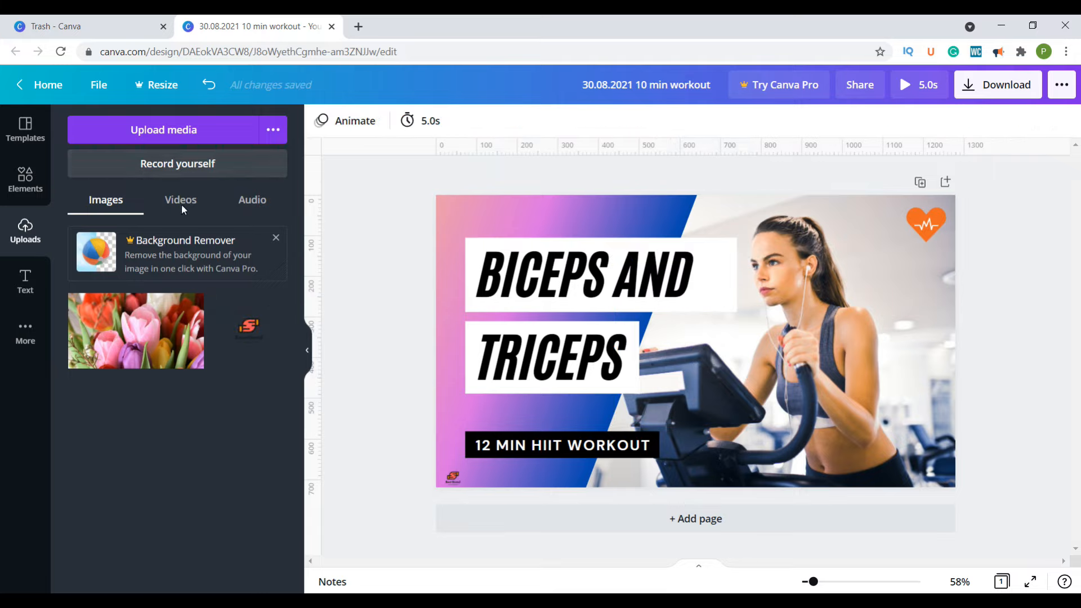
click(194, 204)
click(256, 201)
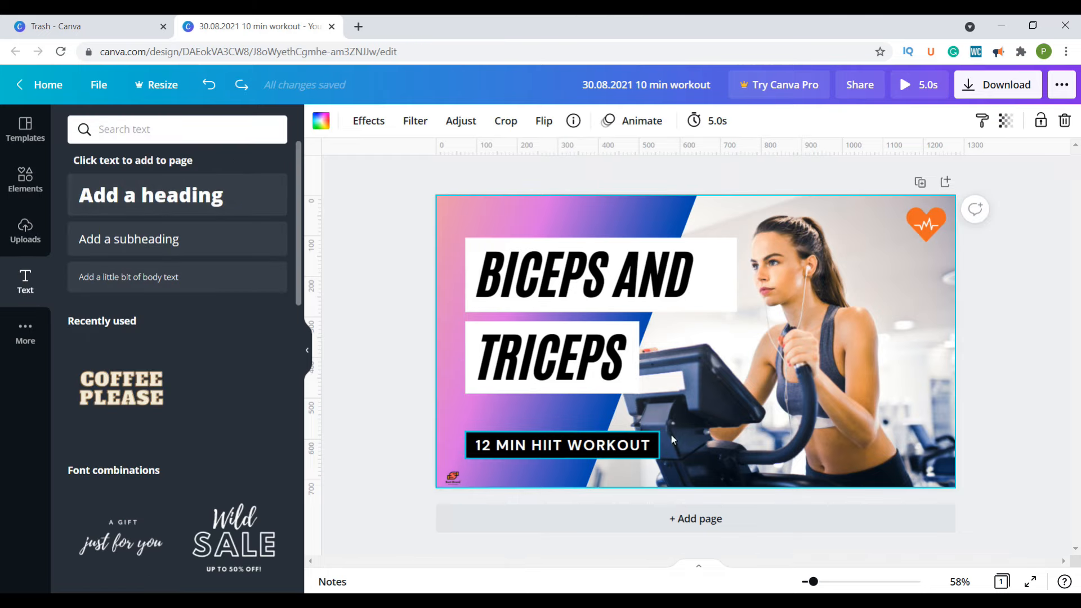
Add a blank second page and insert a default heading and a paragraph text box on it
click(674, 519)
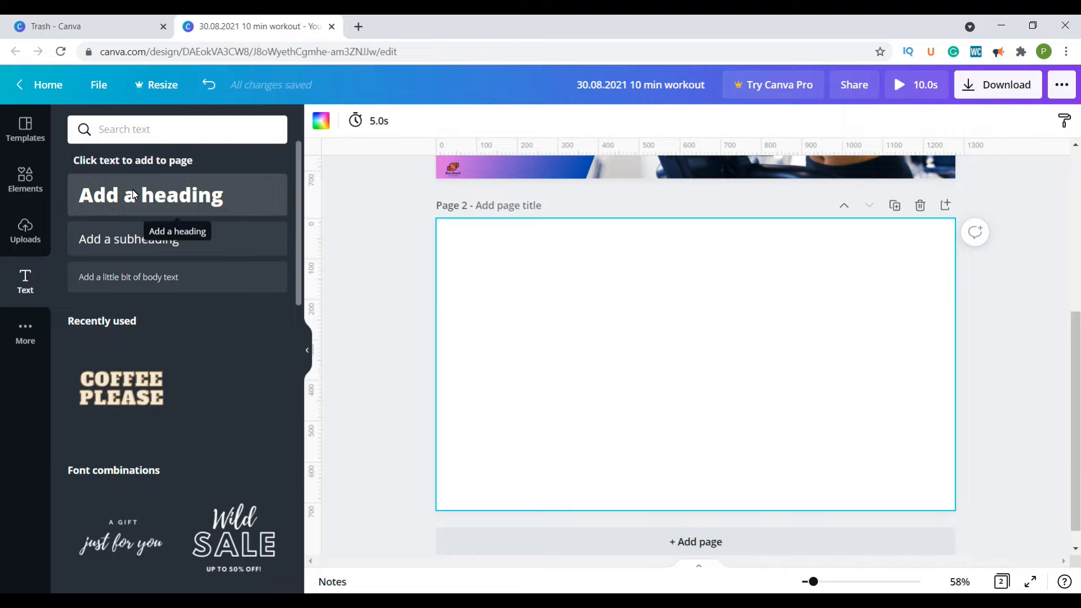
click(161, 201)
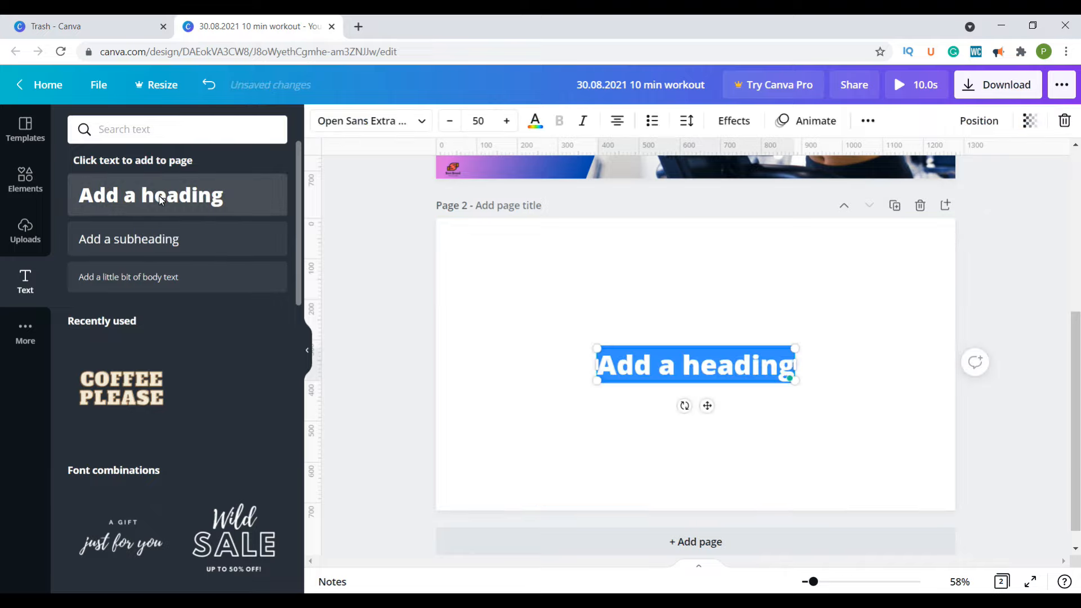
click(835, 432)
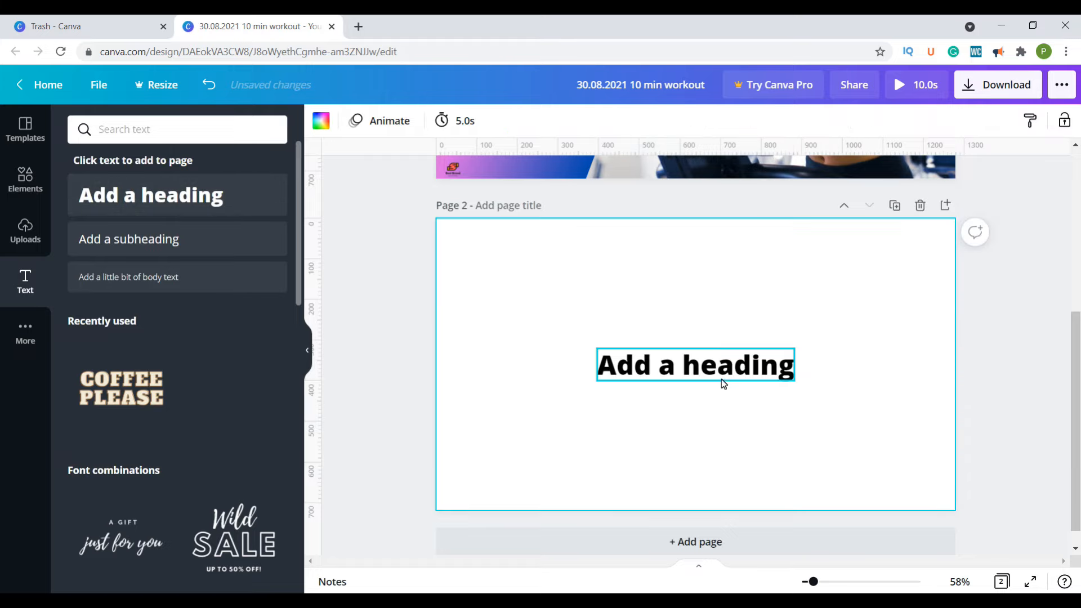
click(684, 436)
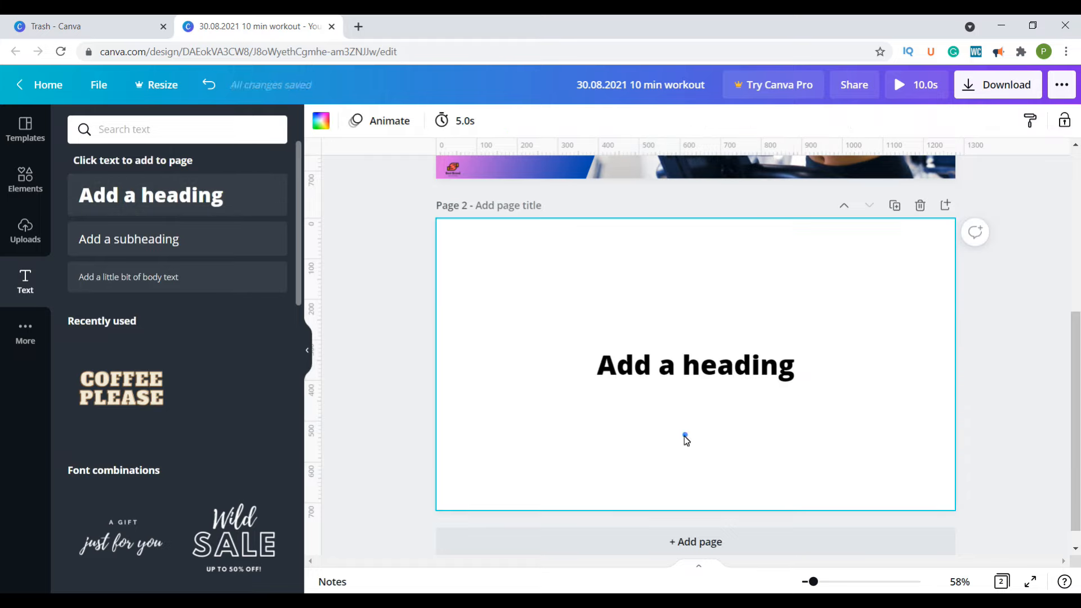
key(t)
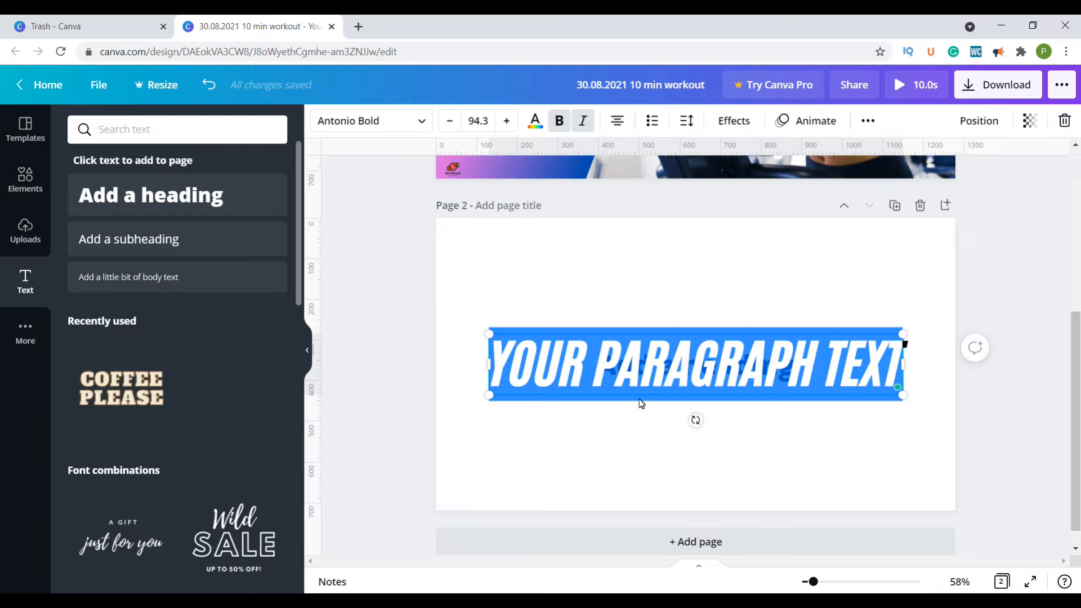
Compare the styles of the default heading and the paragraph text on page 2 with the thumbnail's headings on page 1
scroll(659, 428, up, 5)
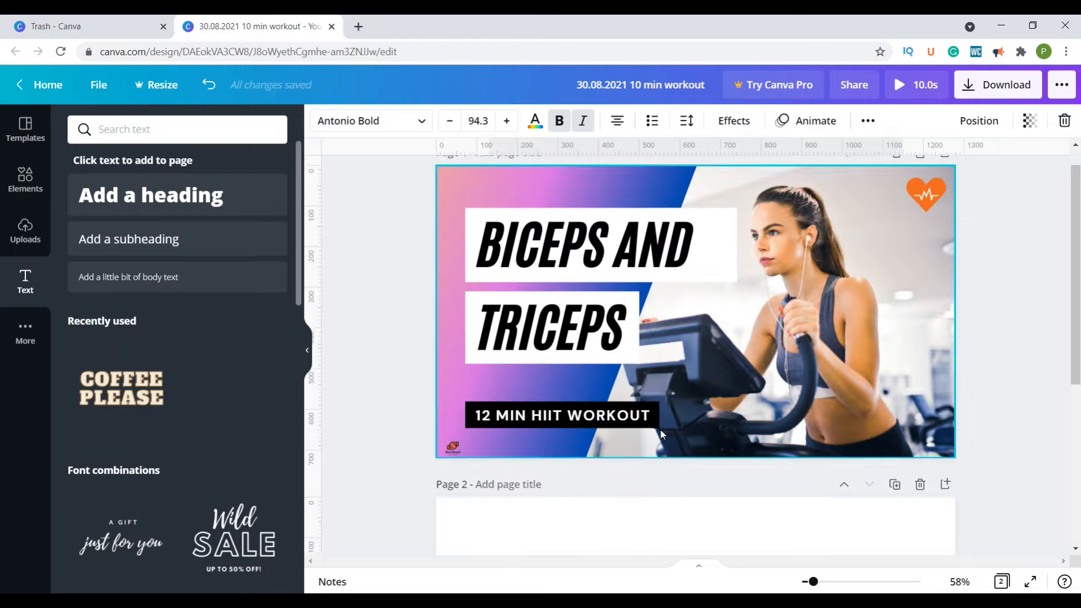
scroll(655, 427, down, 4)
scroll(655, 428, up, 4)
scroll(654, 427, up, 1)
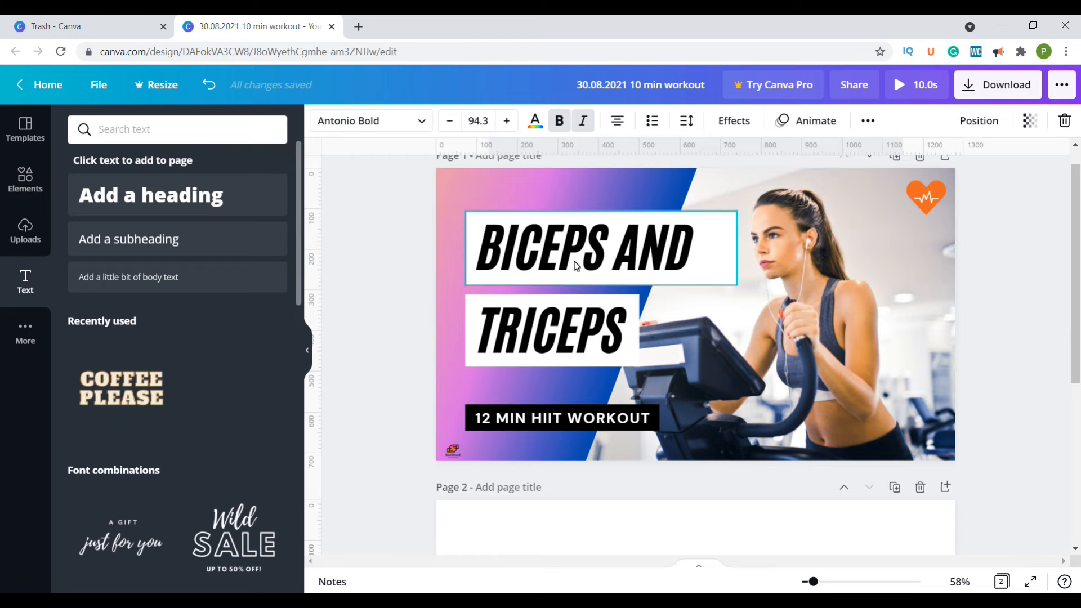
scroll(574, 261, down, 5)
click(678, 364)
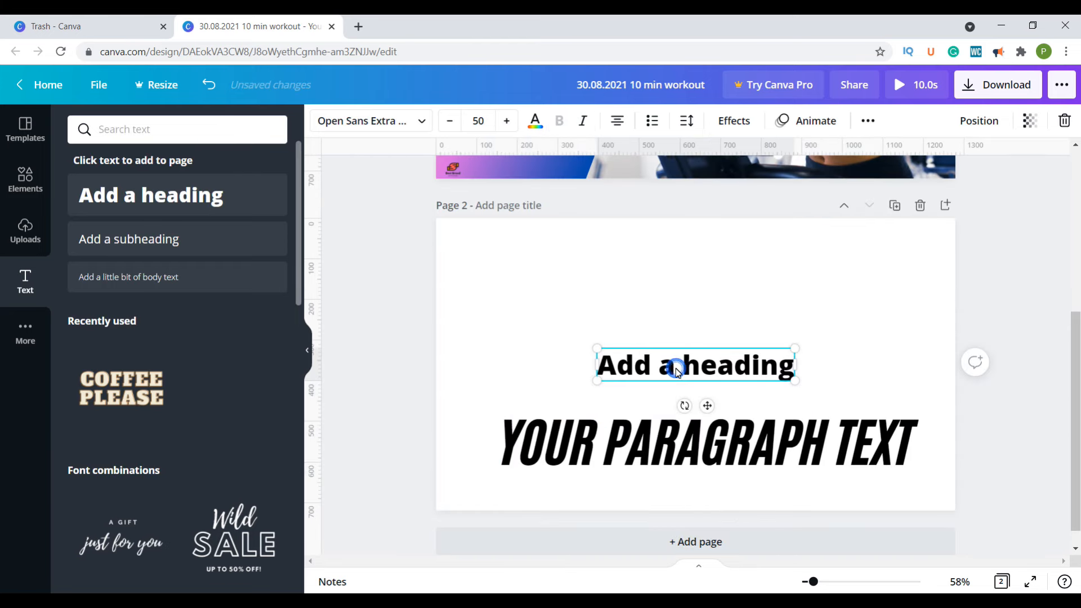
click(683, 428)
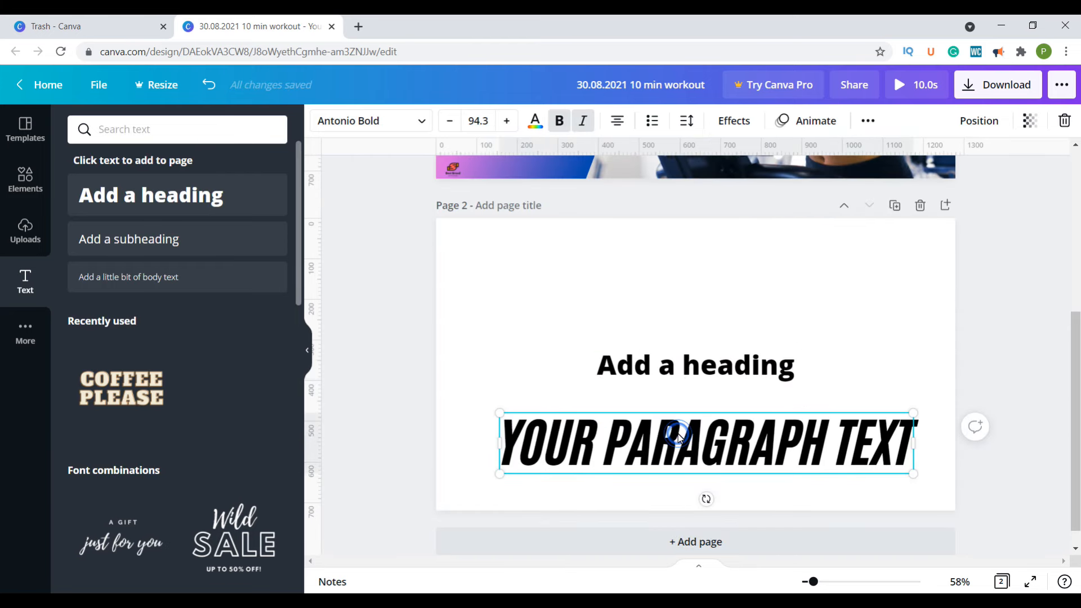
click(656, 372)
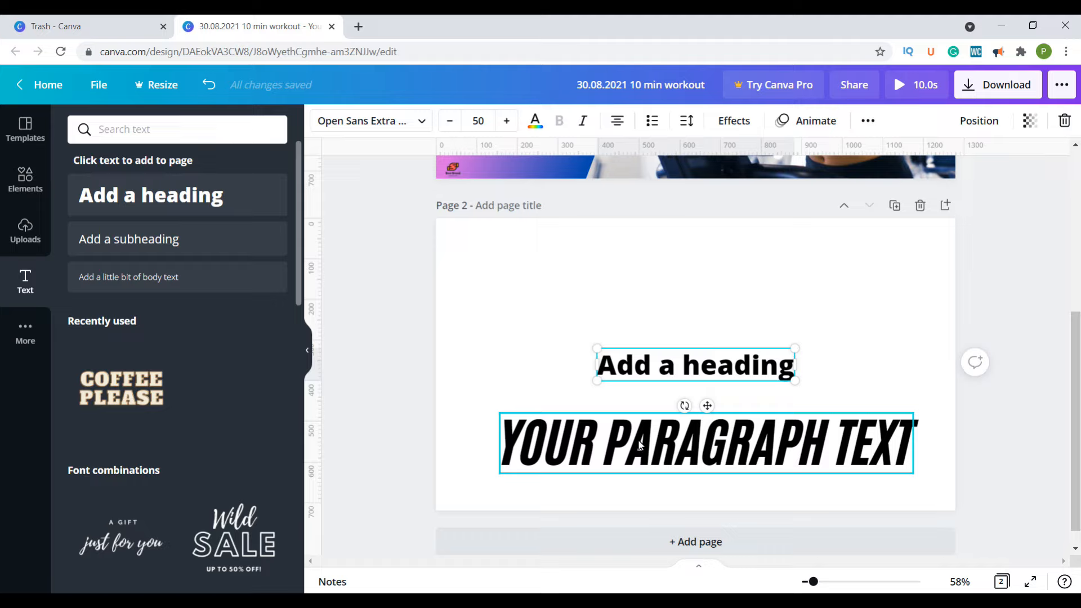
Add a subheading and a line of body text to page 2, and undo all the text boxes added there
click(120, 251)
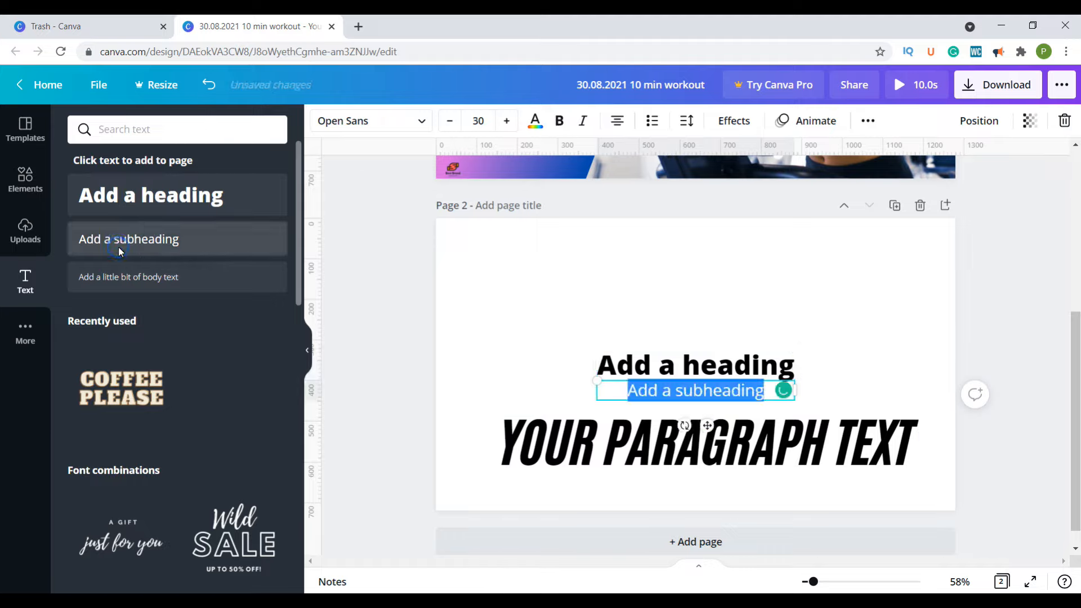
click(124, 279)
key(ctrl+z)
key(ctrl+z)
key(ctrl+z)
key(ctrl+z)
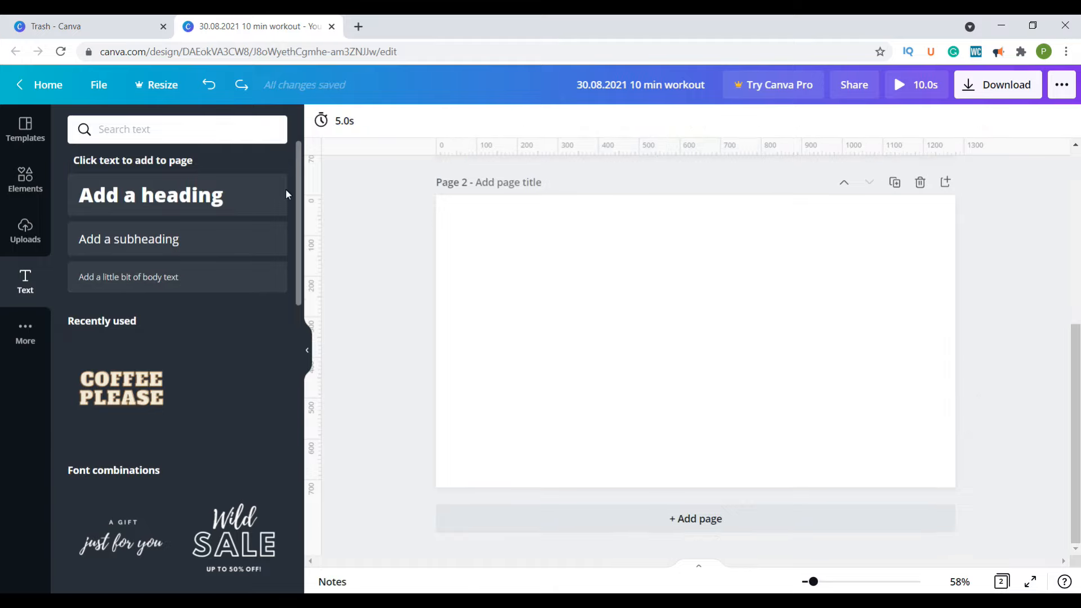
Place the "cold, smooth & tasty." font combination in the middle of page 2 and colour its headline orange
drag(299, 184, 305, 269)
scroll(305, 269, down, 4)
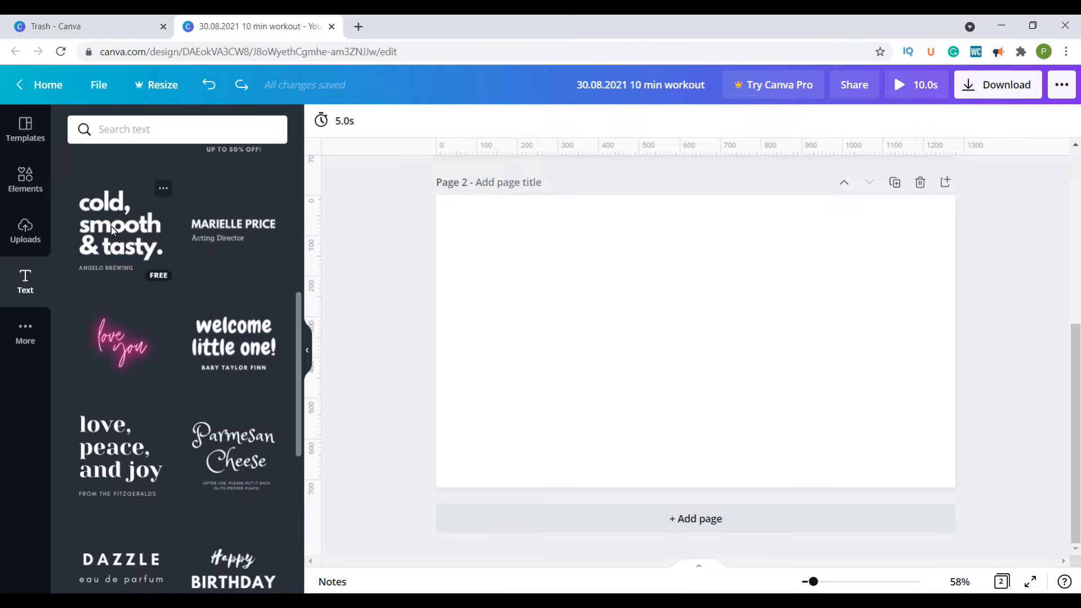
drag(113, 229, 688, 302)
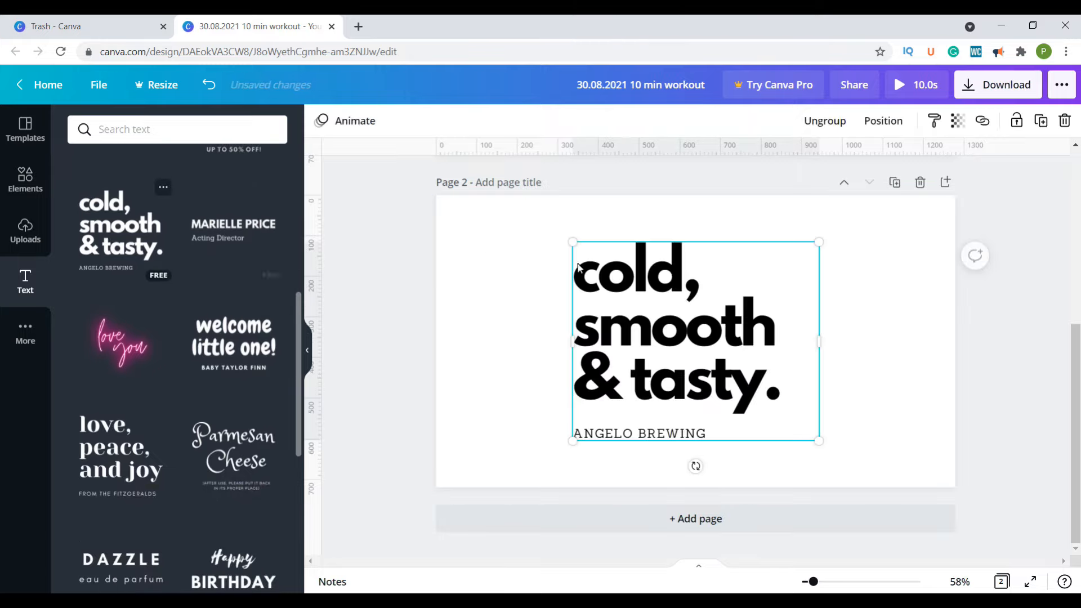
click(869, 311)
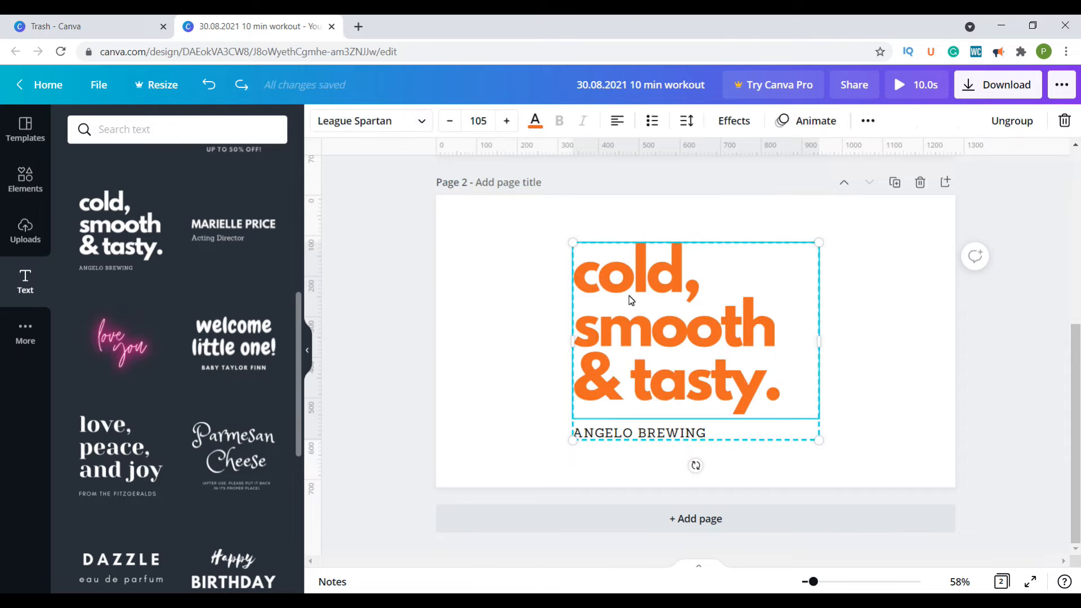
Set the font size of the "cold, smooth & tasty." headline to 120
click(688, 365)
key(ctrl+a)
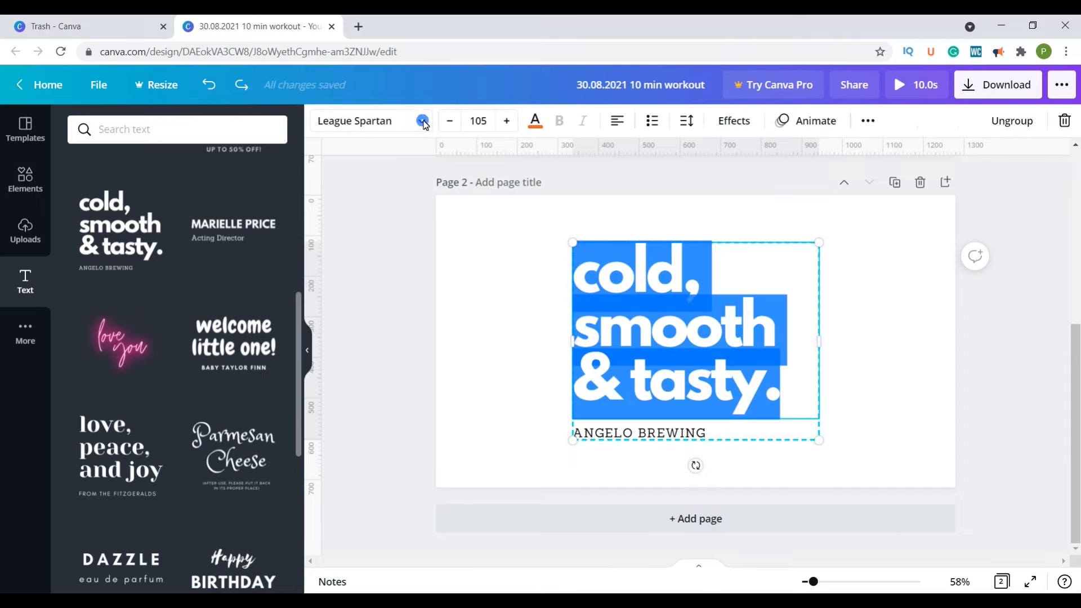
click(420, 124)
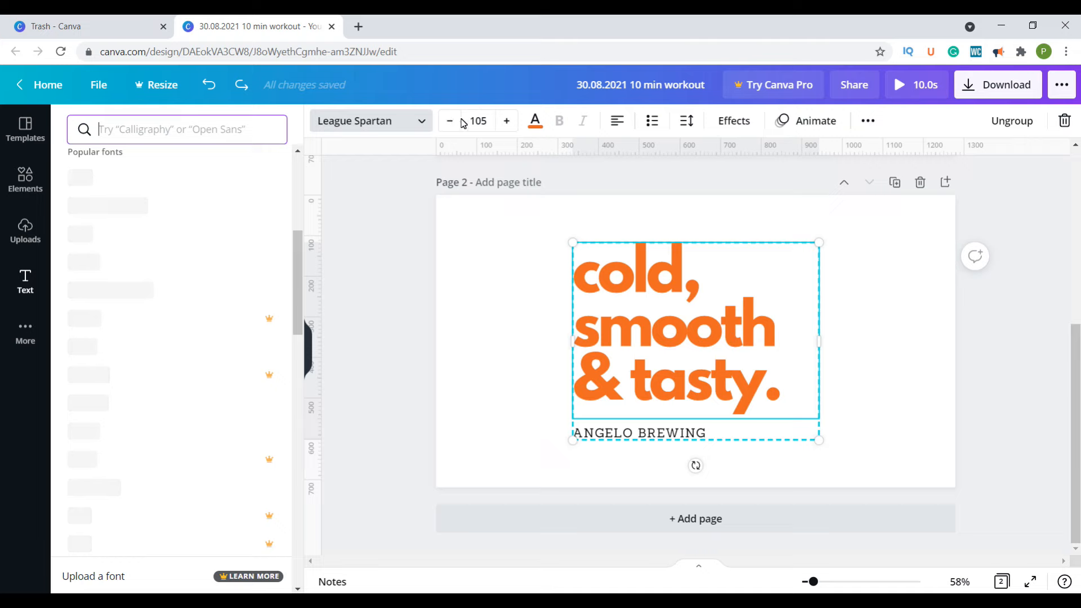
click(485, 122)
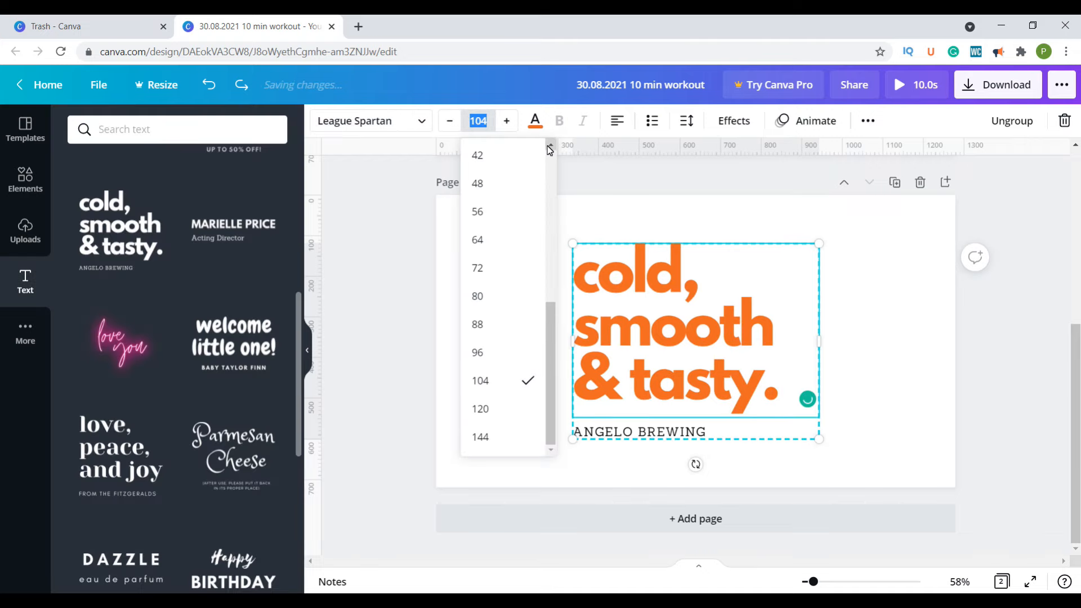
text(120)
key(Return)
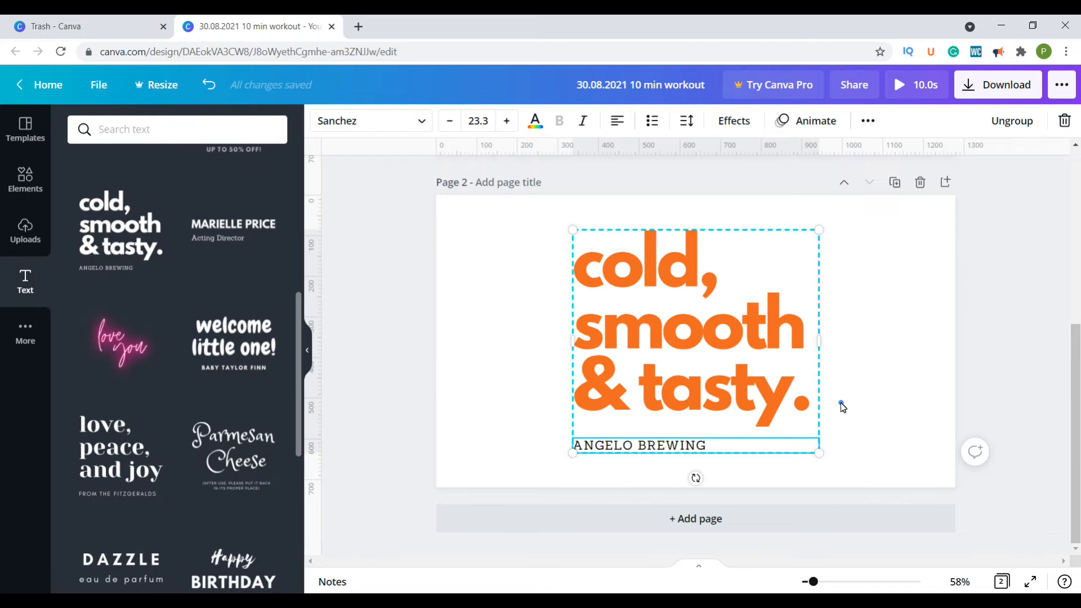
Ungroup the font combination on page 2 into separate text boxes
click(631, 350)
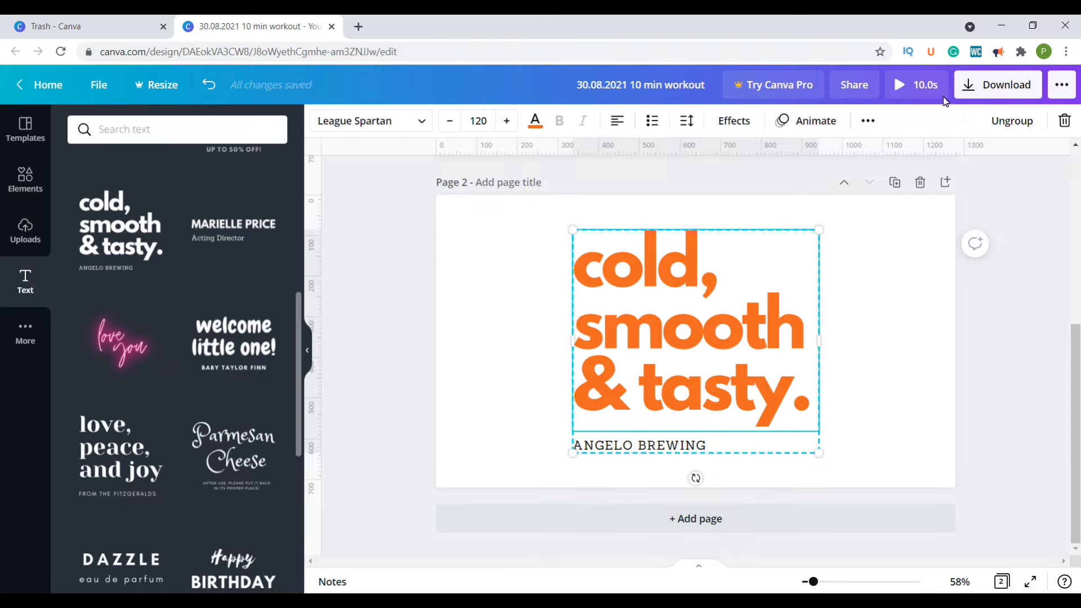
click(1011, 121)
click(850, 434)
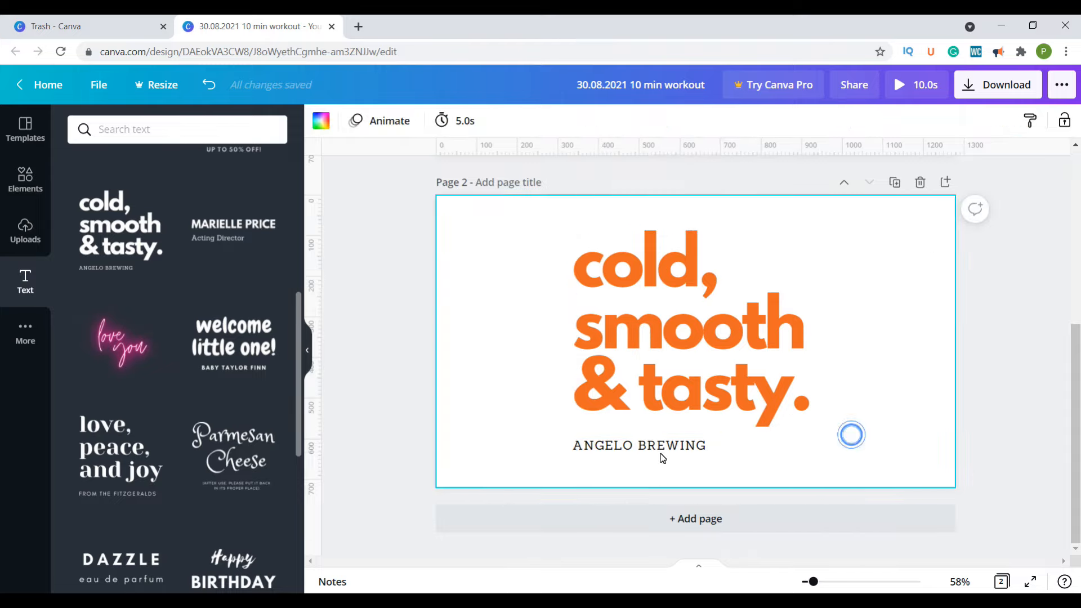
Delete the small ANGELO BREWING line and enlarge the remaining headline to a font size of about 147
click(653, 371)
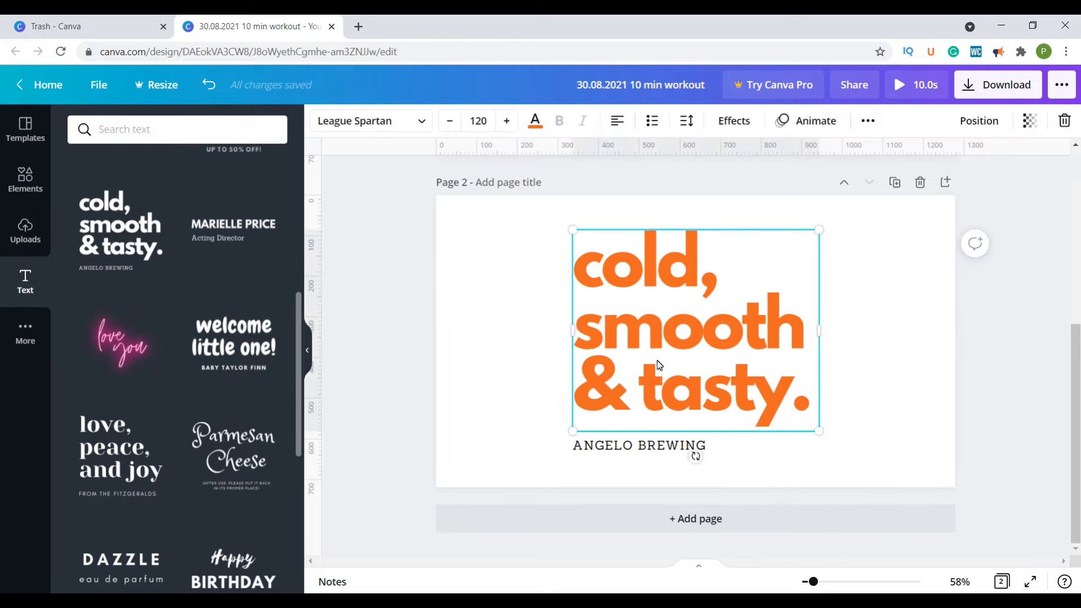
click(626, 454)
click(648, 447)
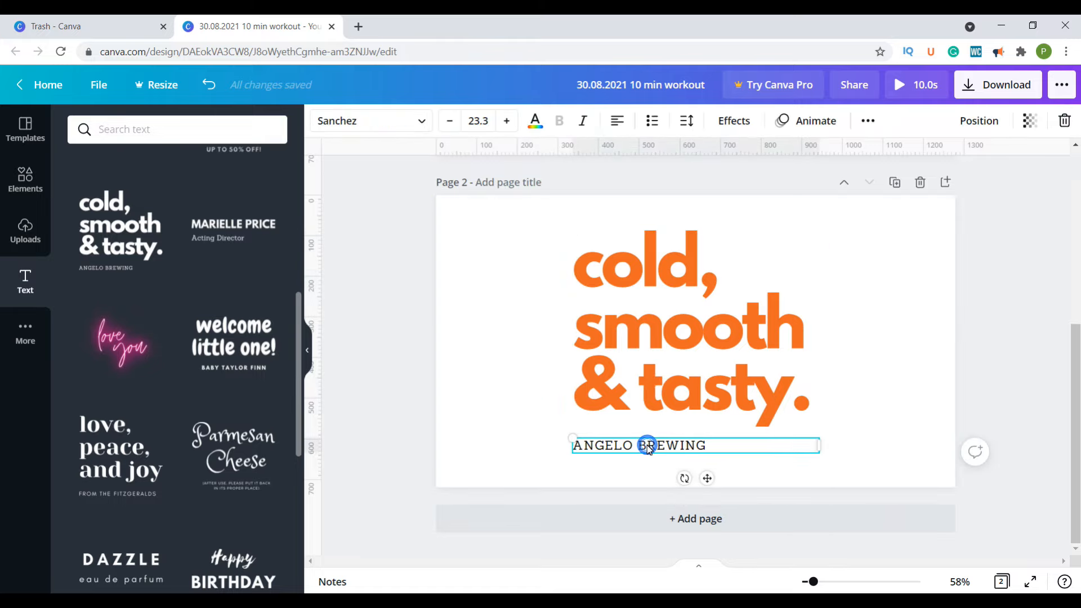
key(Delete)
click(650, 342)
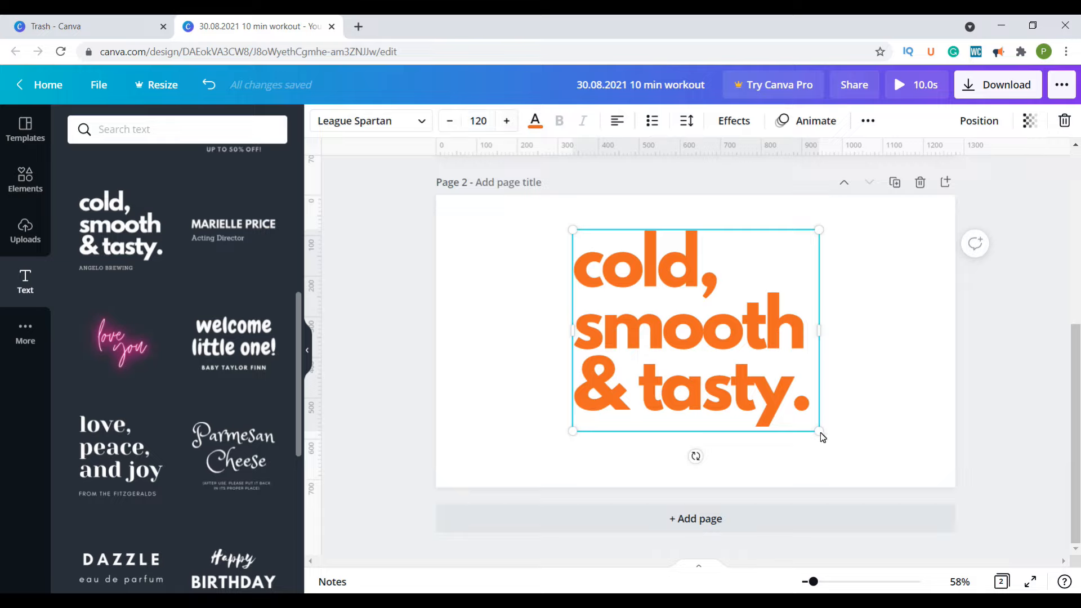
drag(796, 416, 855, 483)
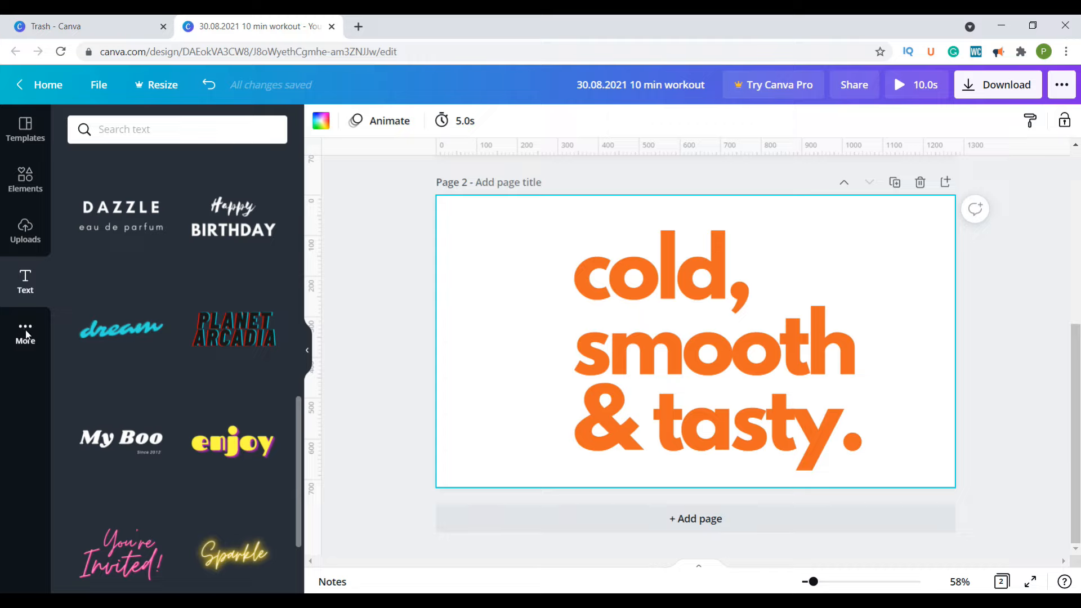
Look through the additional Canva content and app integrations, and browse the free Pexels photos
click(24, 332)
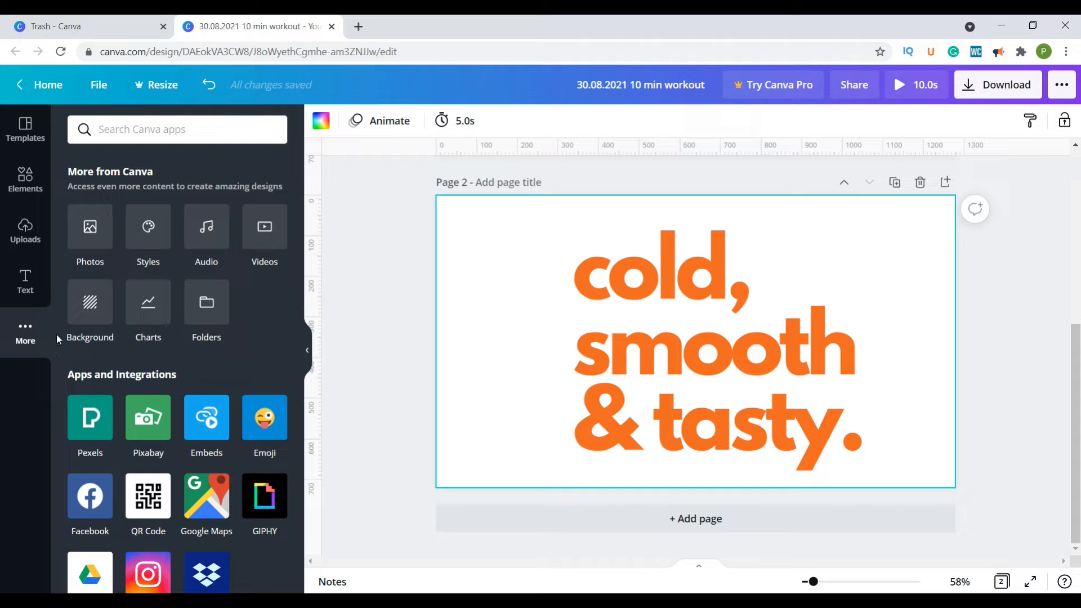
scroll(148, 353, down, 4)
scroll(150, 358, up, 4)
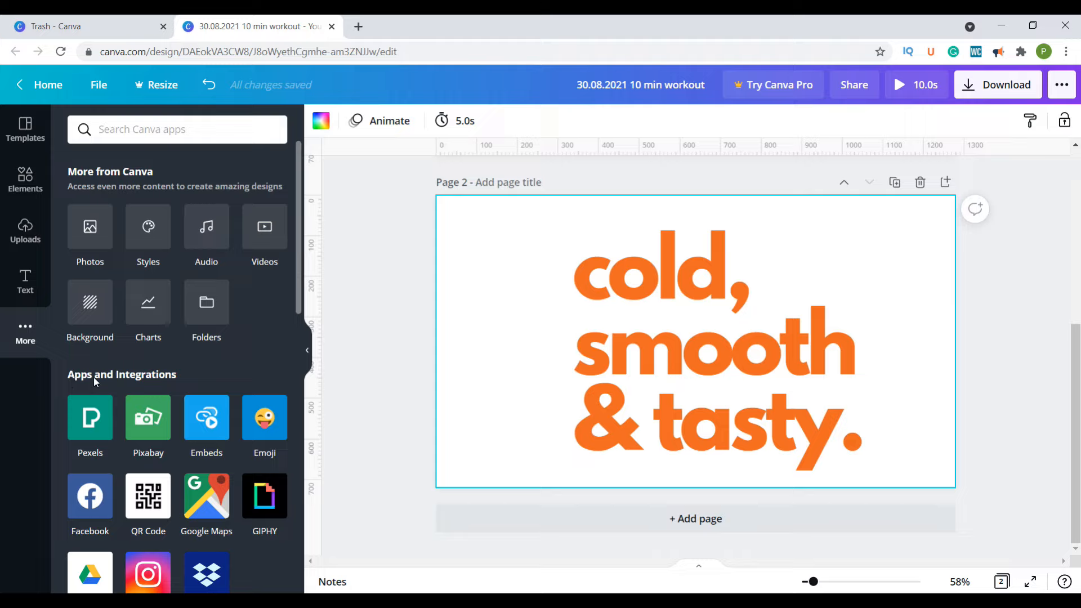
click(88, 422)
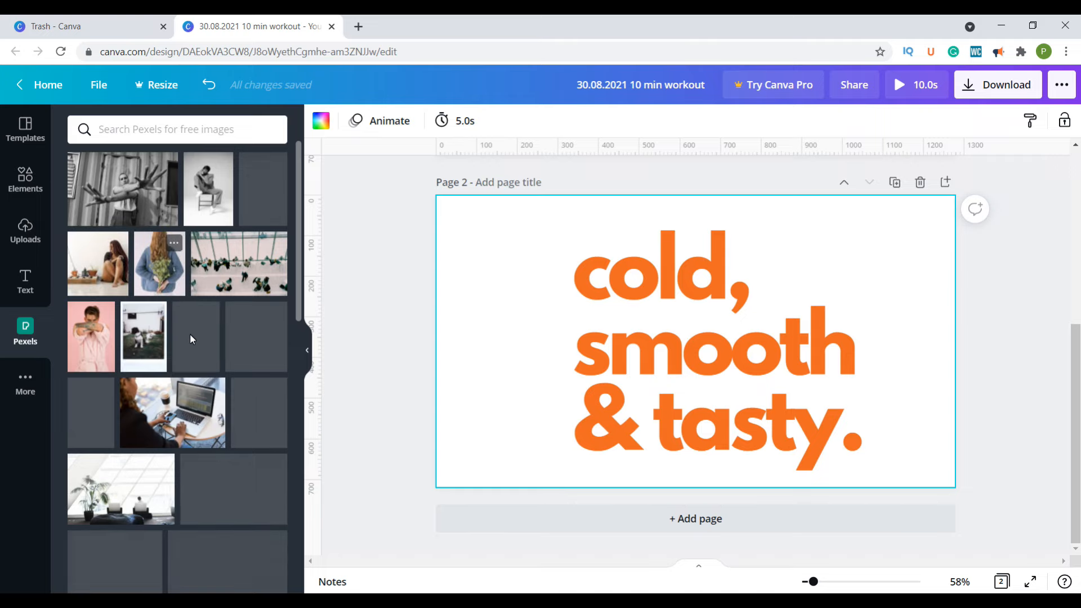
scroll(201, 381, down, 3)
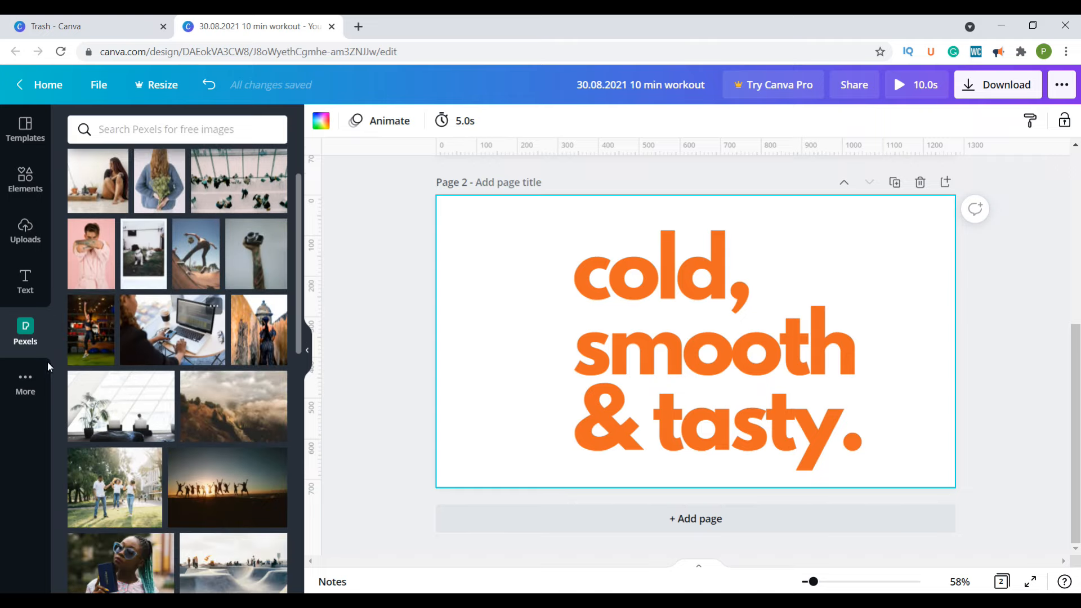
scroll(48, 362, down, 2)
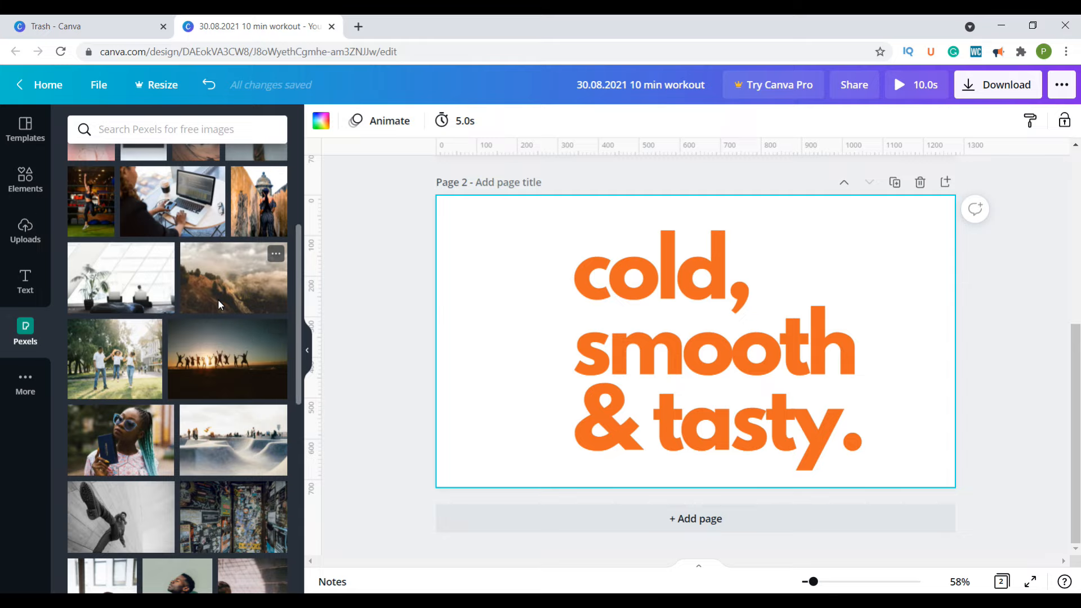
scroll(218, 299, down, 3)
scroll(218, 300, down, 3)
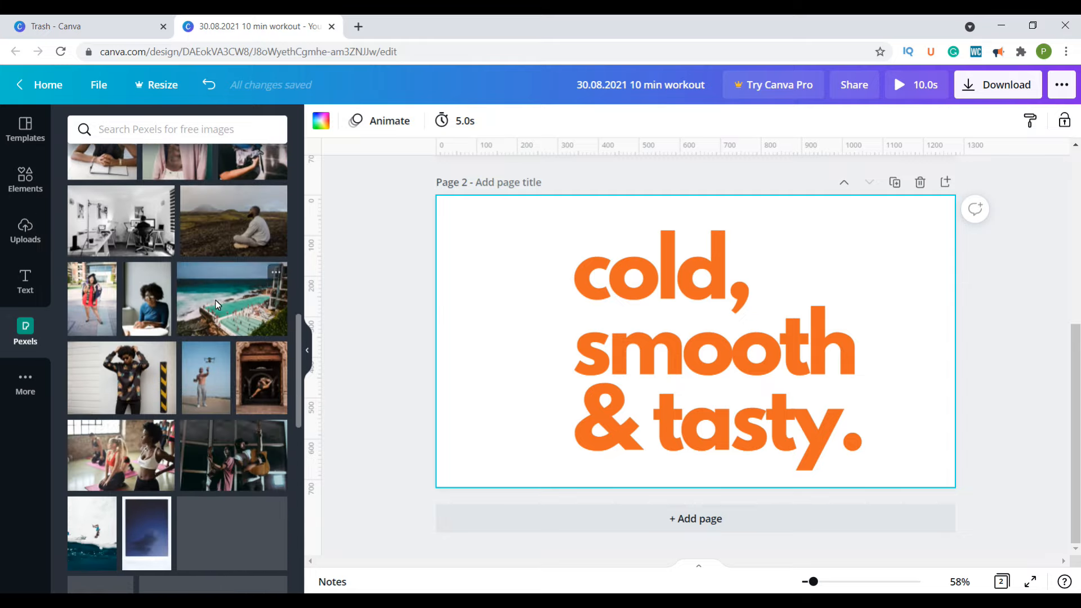
Browse the free Pixabay images and the rest of the available apps and suggested integrations
click(29, 373)
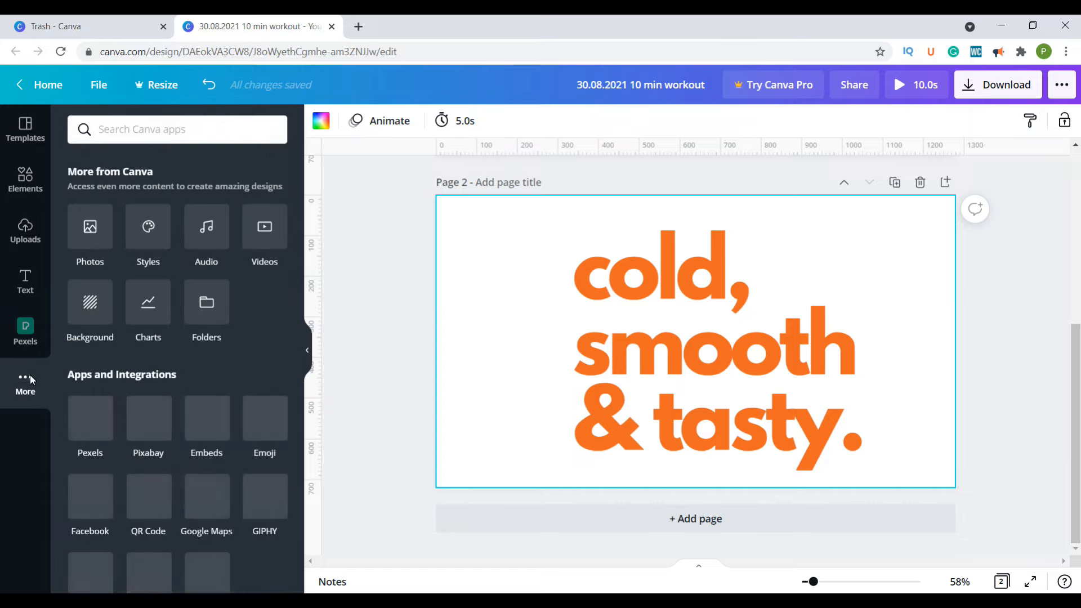
click(147, 421)
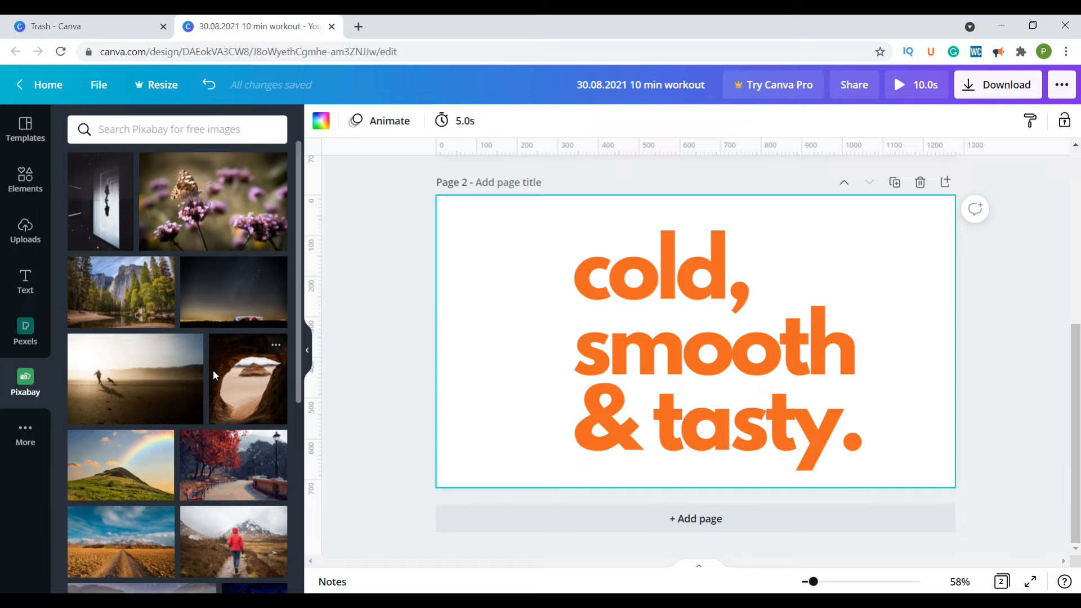
click(25, 433)
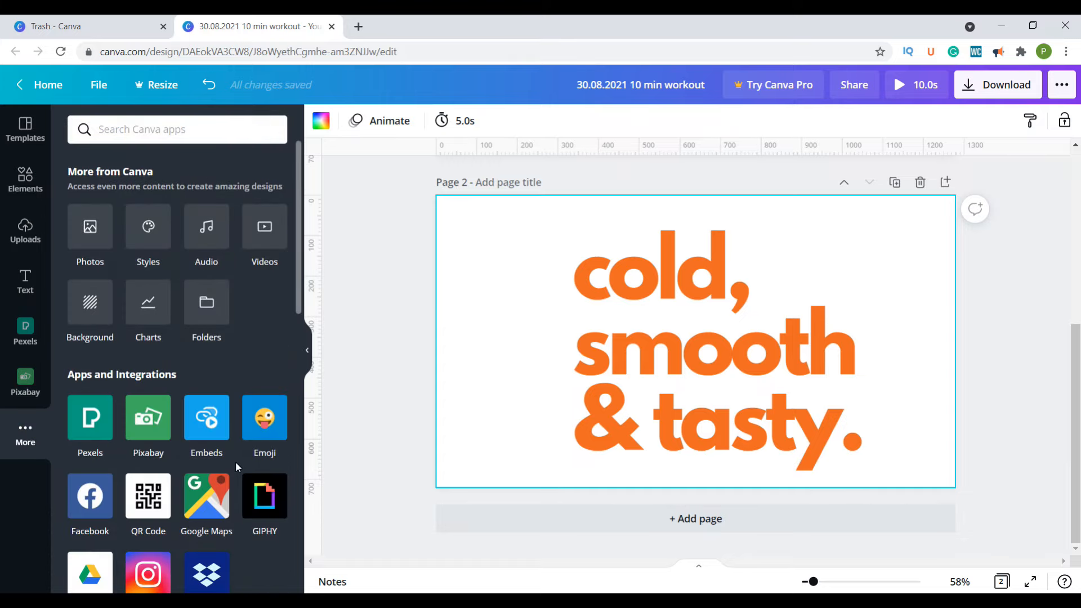
scroll(237, 465, down, 3)
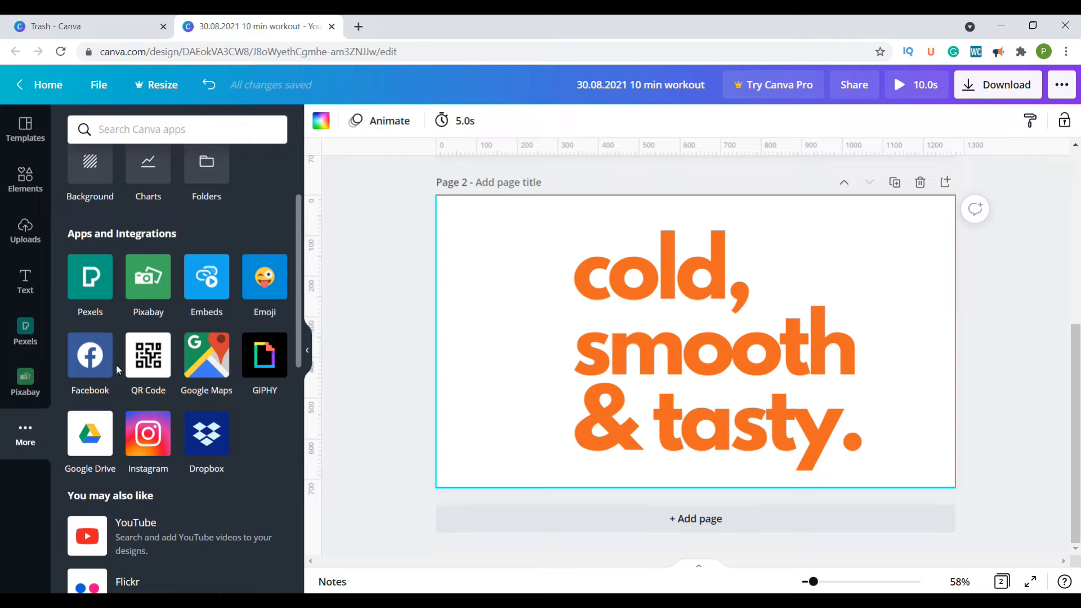
scroll(150, 414, down, 3)
scroll(229, 401, down, 10)
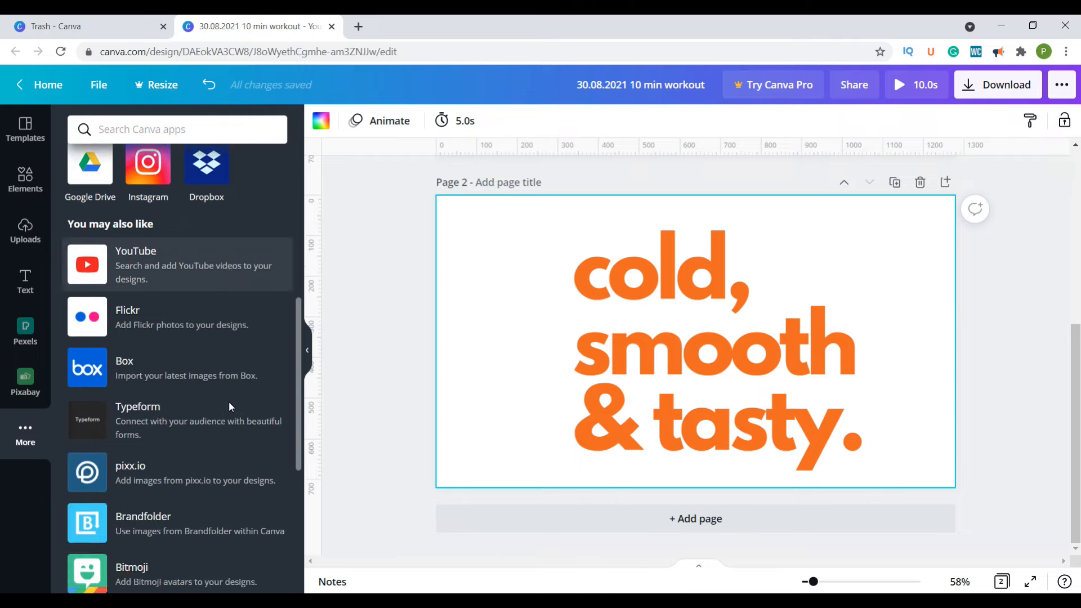
scroll(228, 400, up, 14)
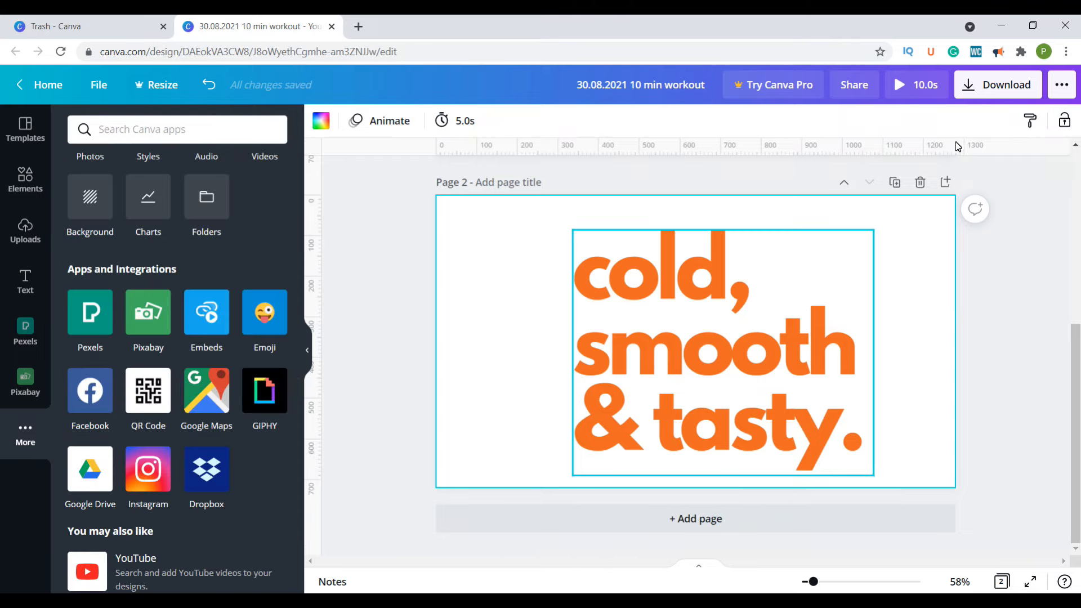
Duplicate page 2 and replace the headline text on the copy with "Best"
click(895, 183)
scroll(871, 239, up, 10)
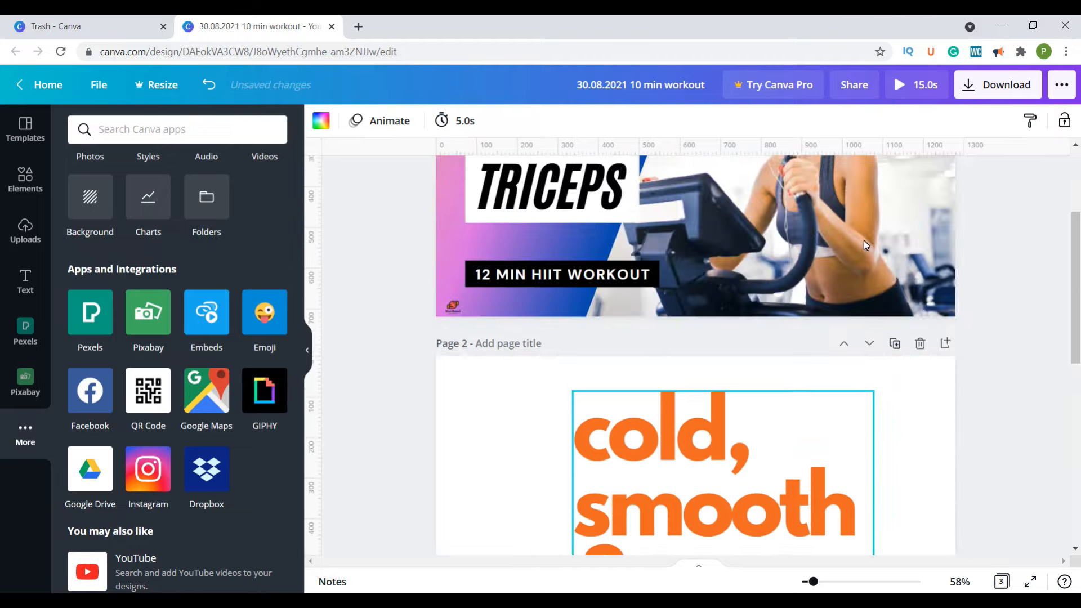
scroll(863, 242, down, 8)
click(719, 295)
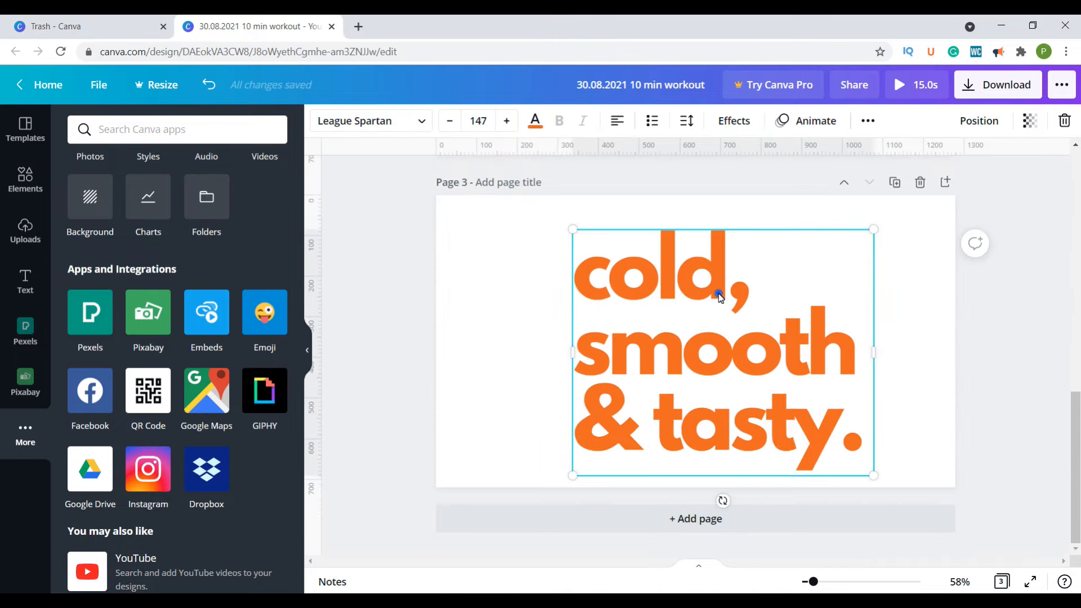
double_click(719, 295)
text(Best)
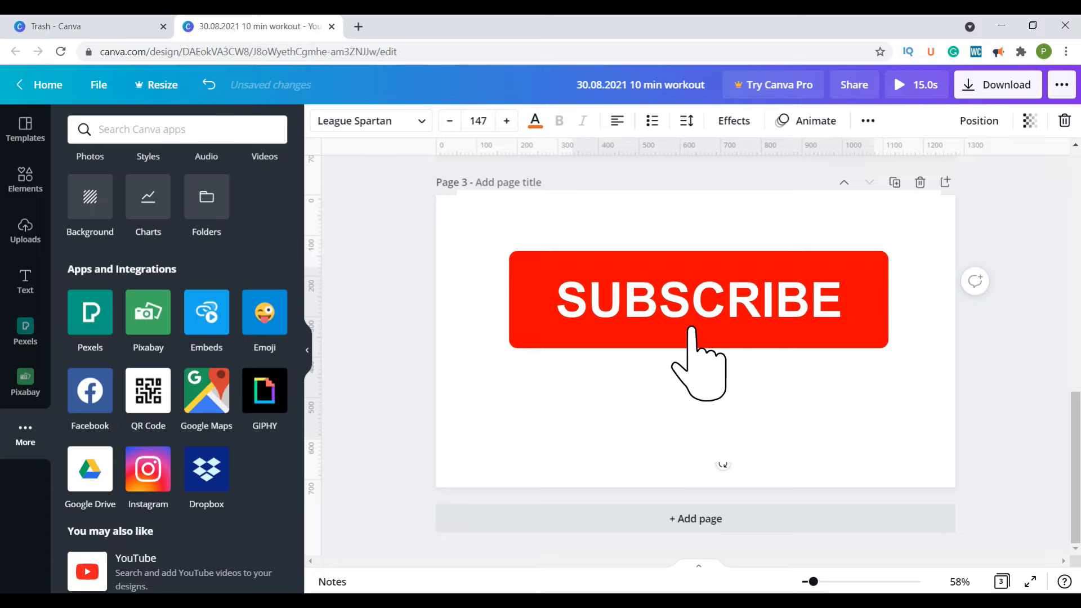
Finish editing the "Best Drink" headline on page 3 and look over the design's pages
click(903, 315)
scroll(903, 316, up, 4)
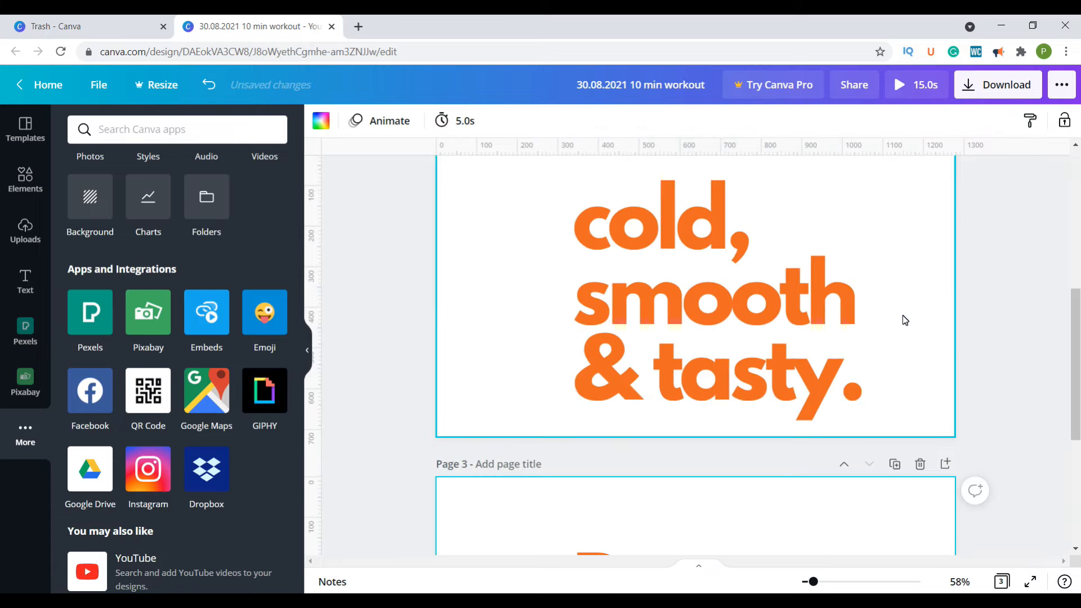
scroll(902, 316, down, 5)
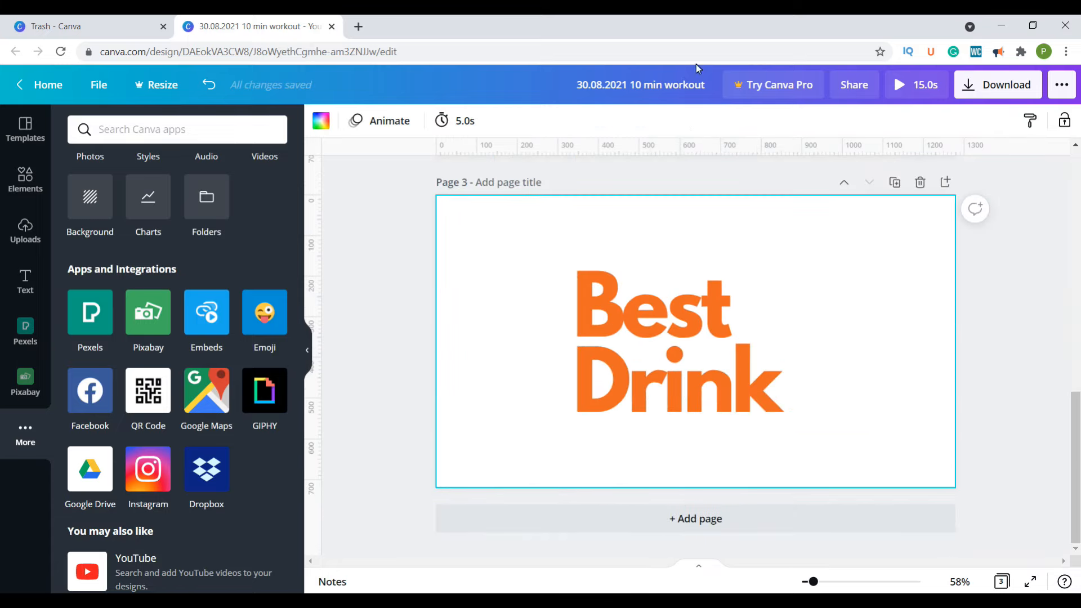
scroll(699, 241, up, 5)
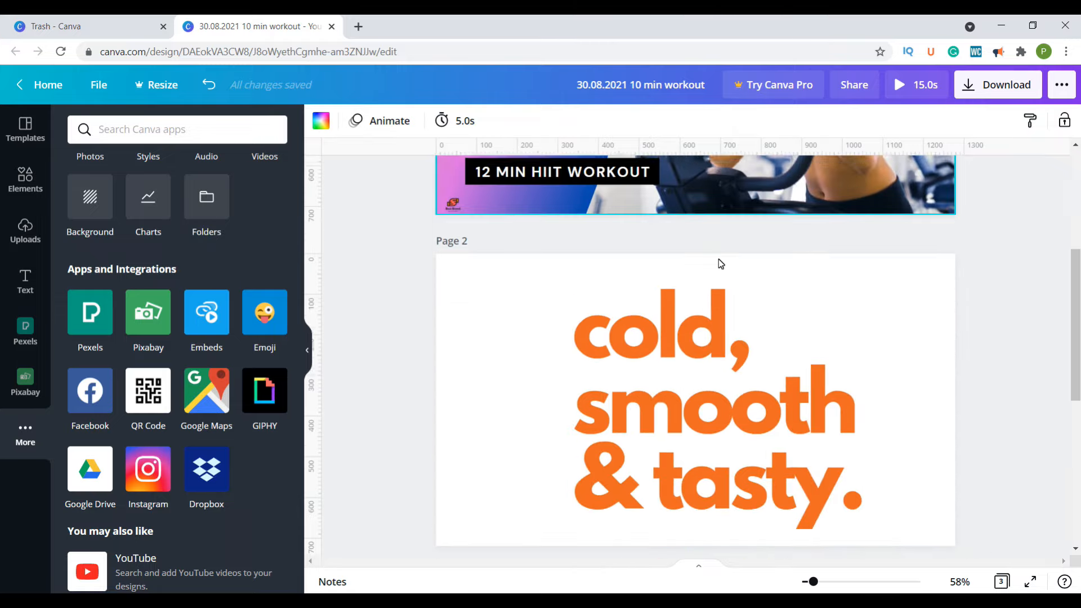
scroll(718, 259, down, 5)
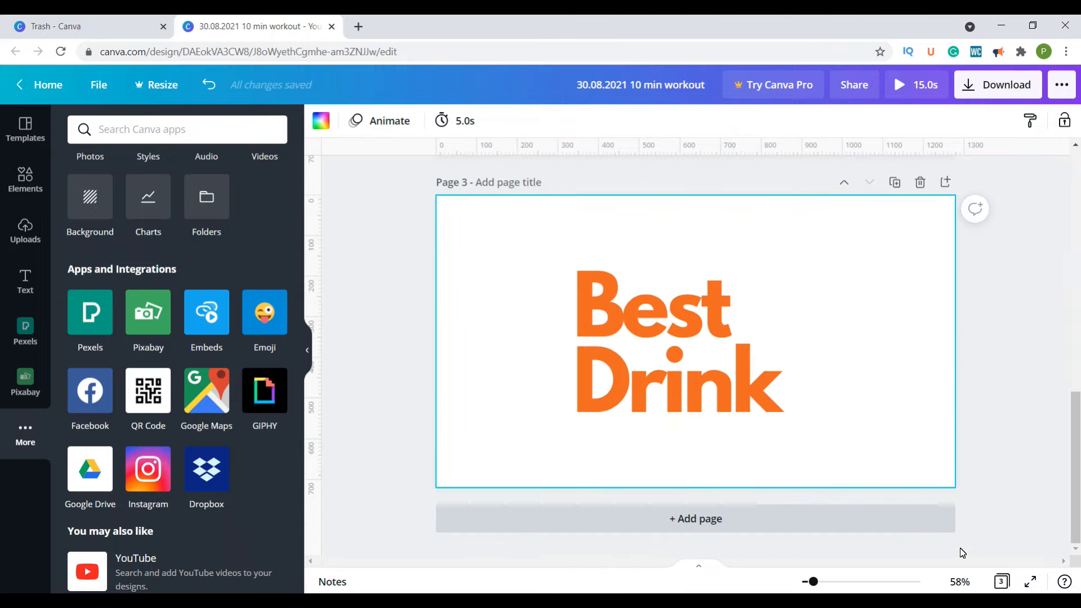
Reorder the pages in grid view with the workout thumbnail first and "cold, smooth & tasty." second, and delete the remaining pages
click(1001, 581)
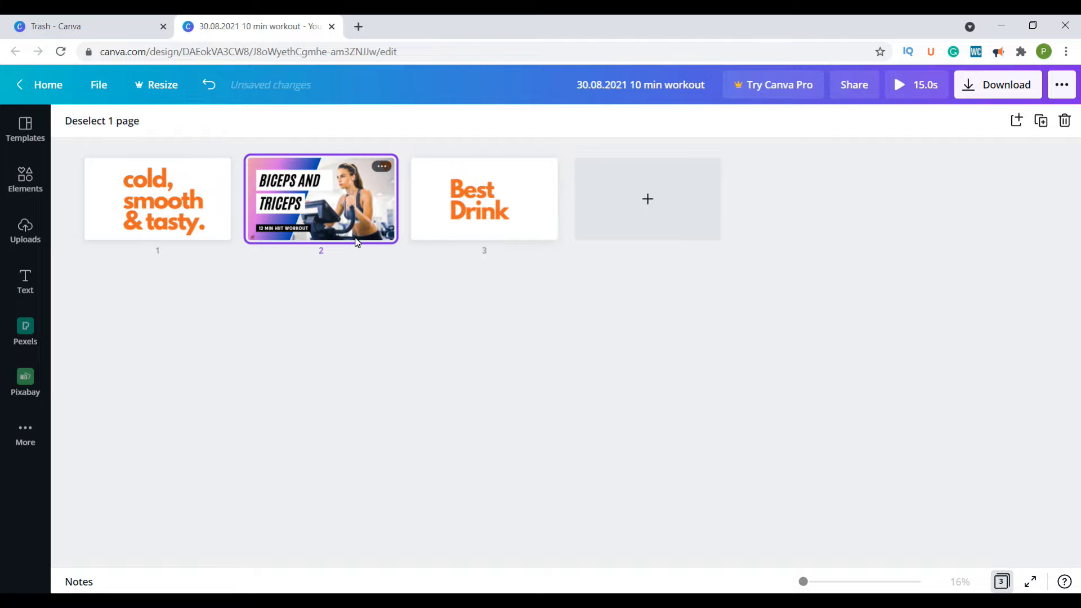
drag(170, 204, 513, 199)
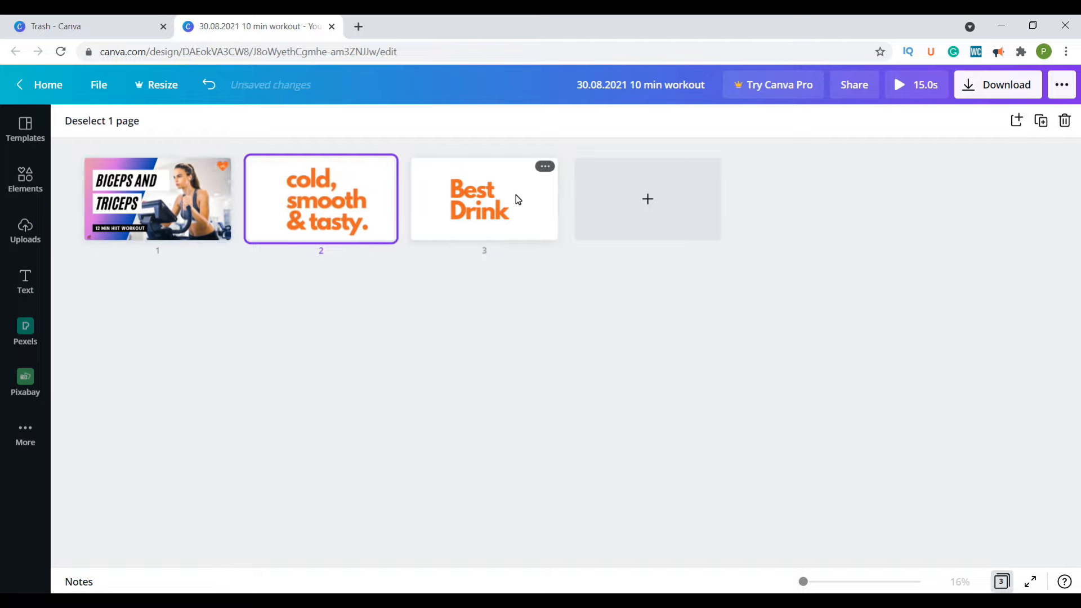
drag(643, 216, 570, 225)
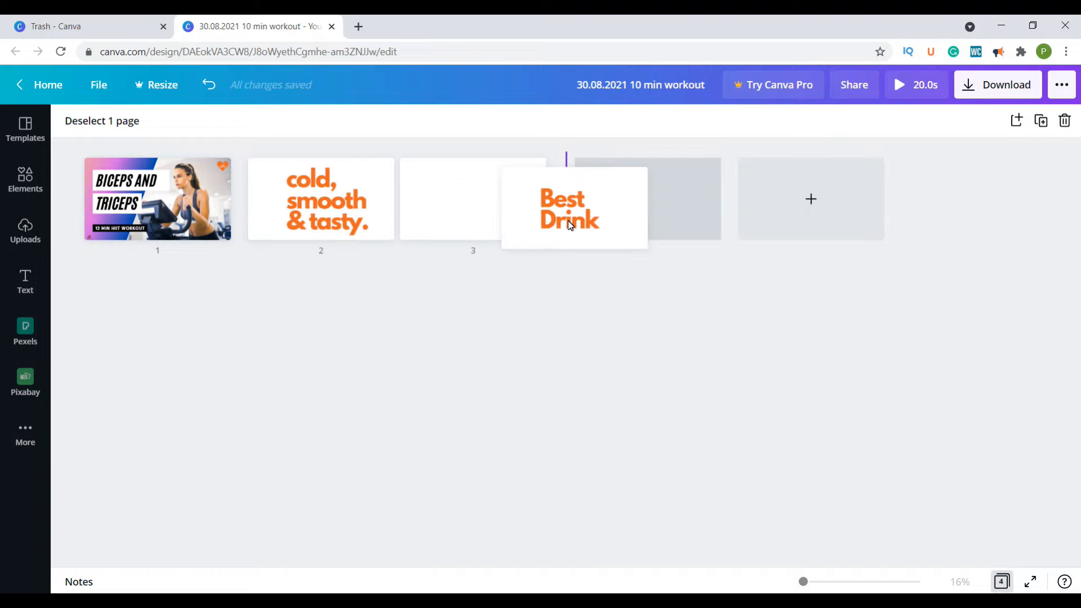
drag(653, 197, 426, 209)
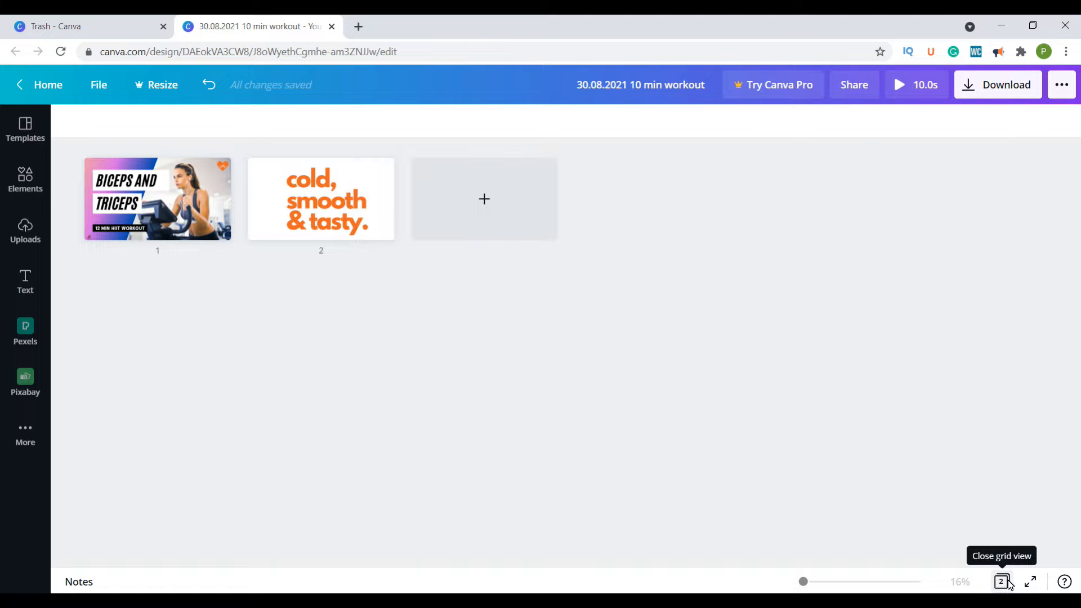
click(1007, 583)
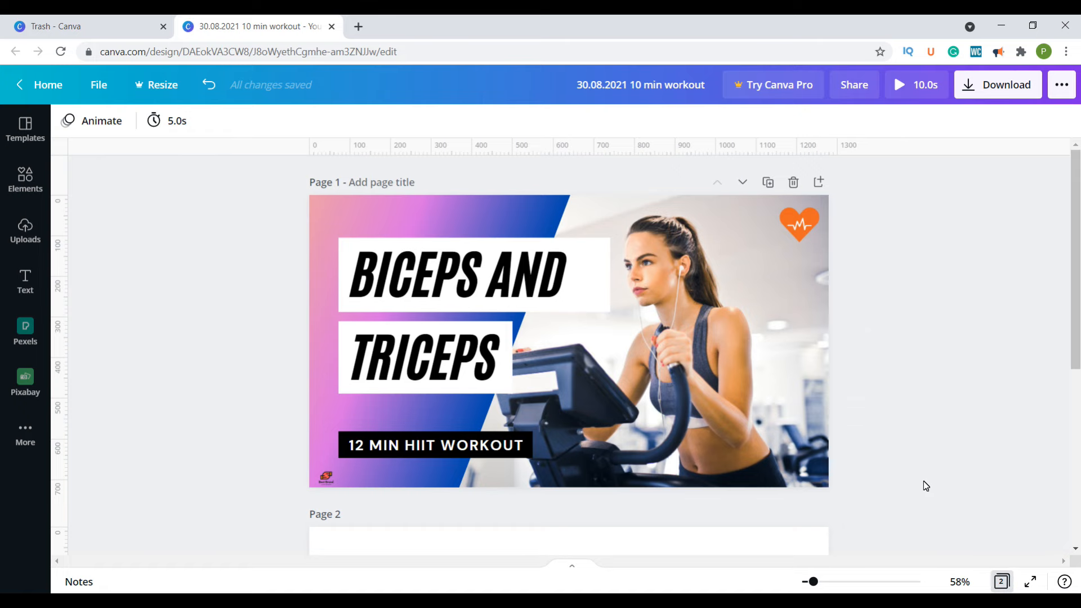
Add a page headed "Best Drink." between the workout thumbnail and the "cold, smooth & tasty." page
scroll(857, 425, down, 5)
scroll(856, 426, up, 4)
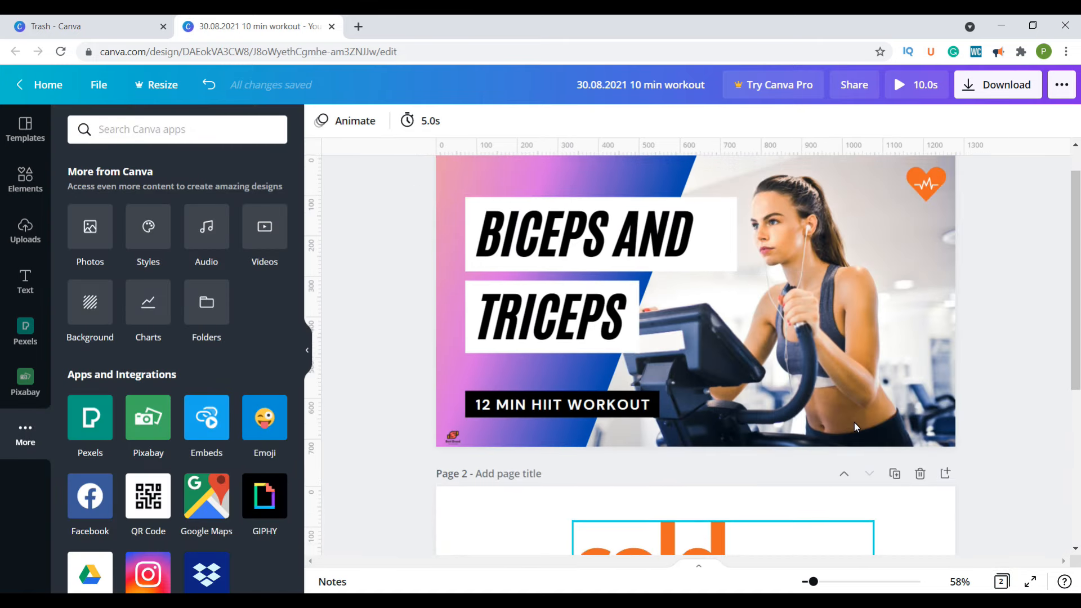
scroll(853, 423, up, 1)
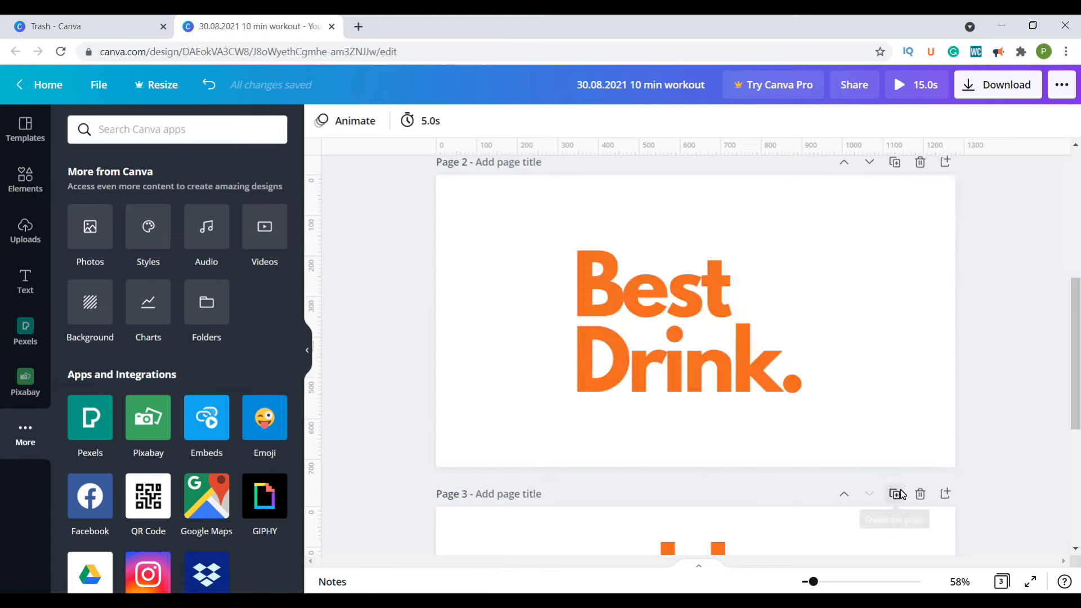
scroll(899, 490, up, 5)
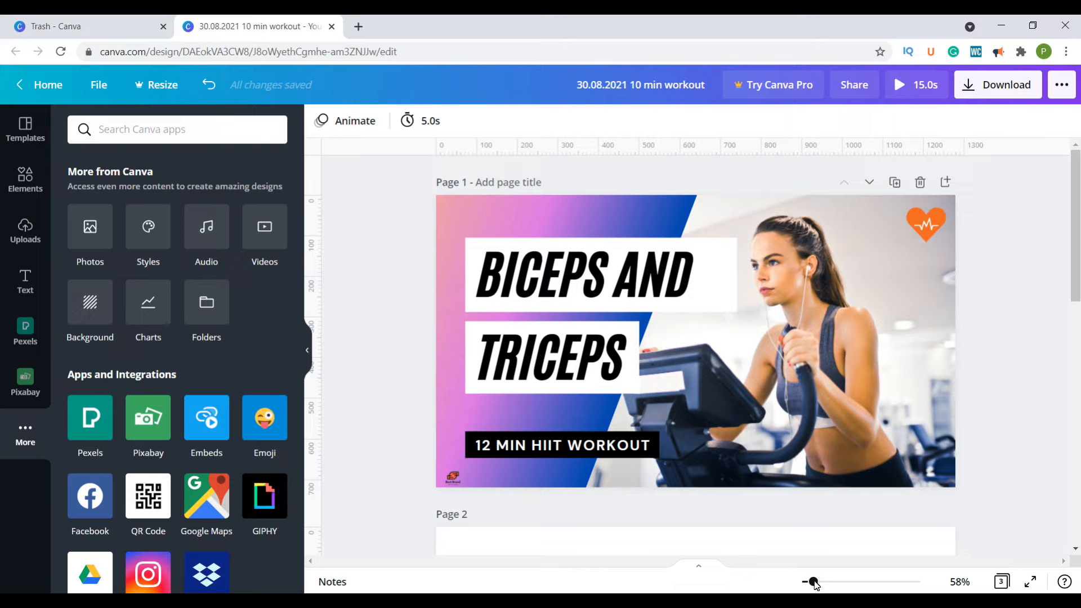
Zoom out to 17% to view the pages together, and zoom back in to 52%
drag(816, 585, 806, 586)
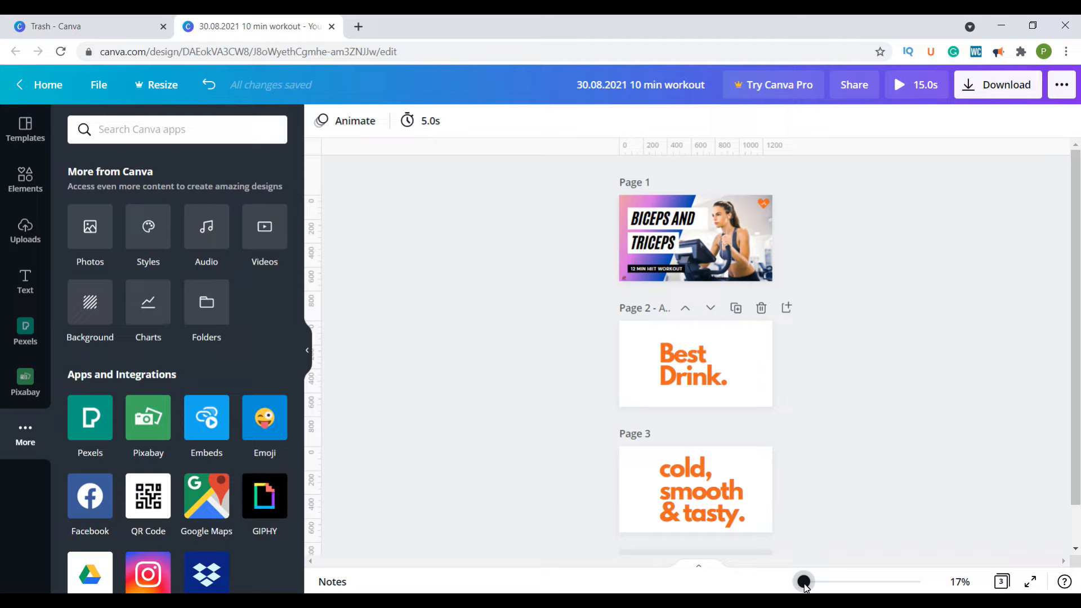
click(717, 235)
mouse_move(804, 581)
mouse_down()
mouse_move(821, 584)
mouse_move(811, 582)
mouse_up()
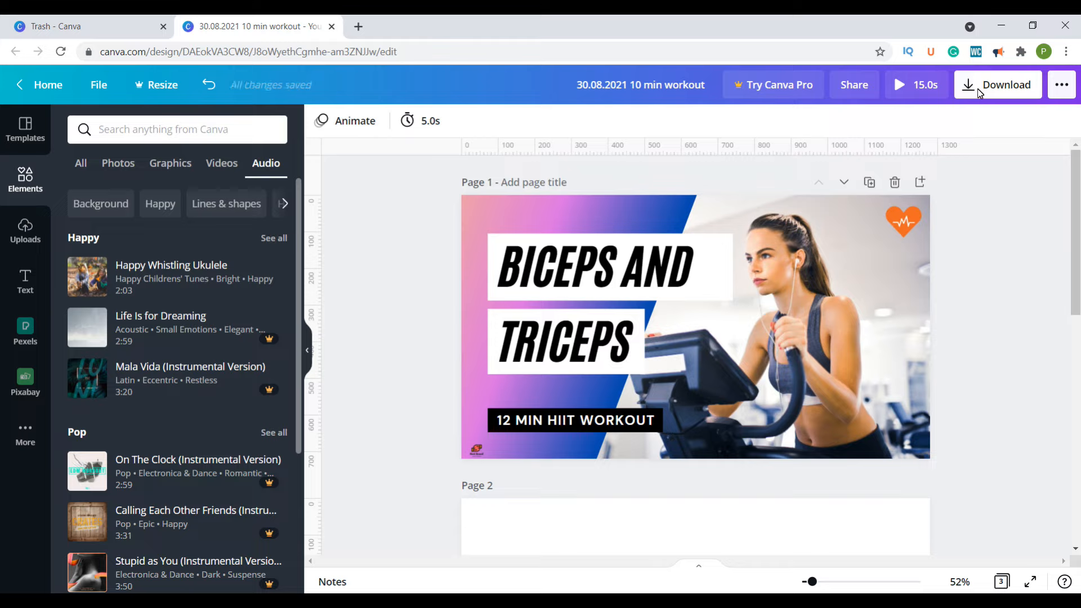
Review the available download file types and choose JPG as the format for the design
click(994, 91)
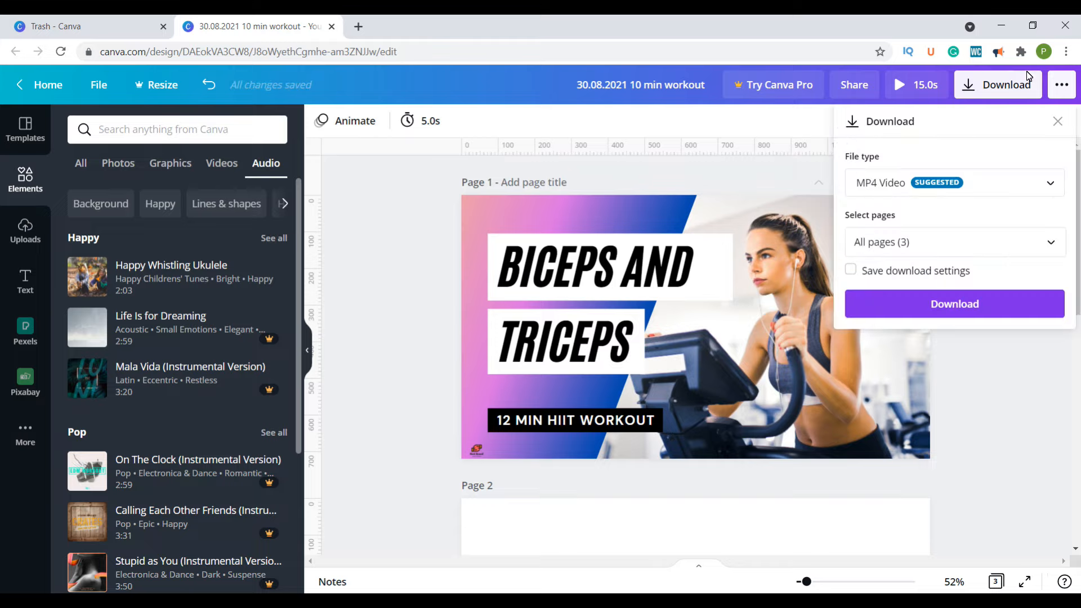
click(1049, 189)
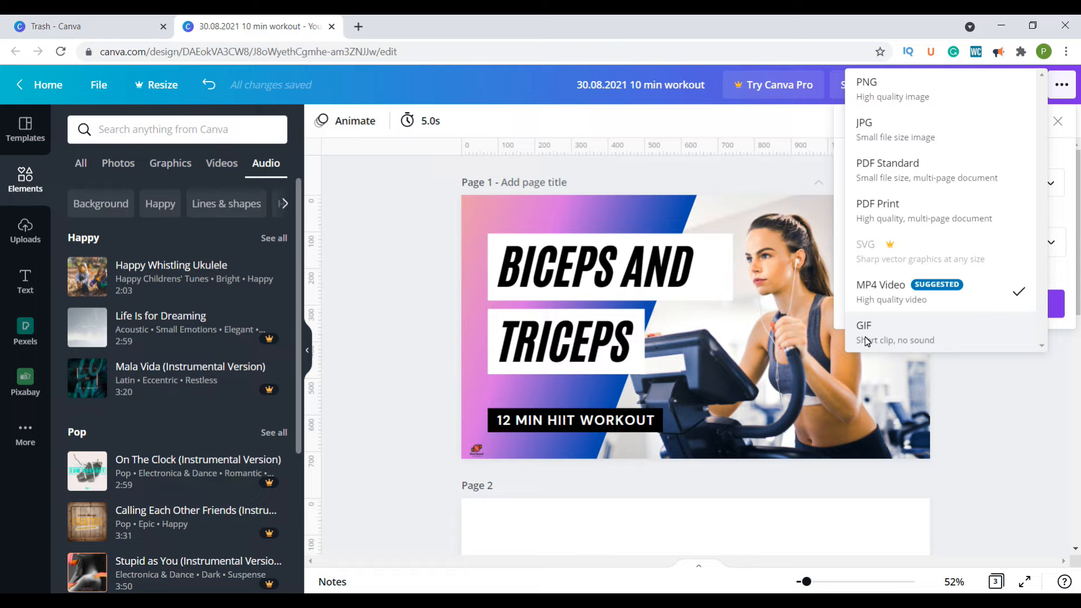
click(926, 97)
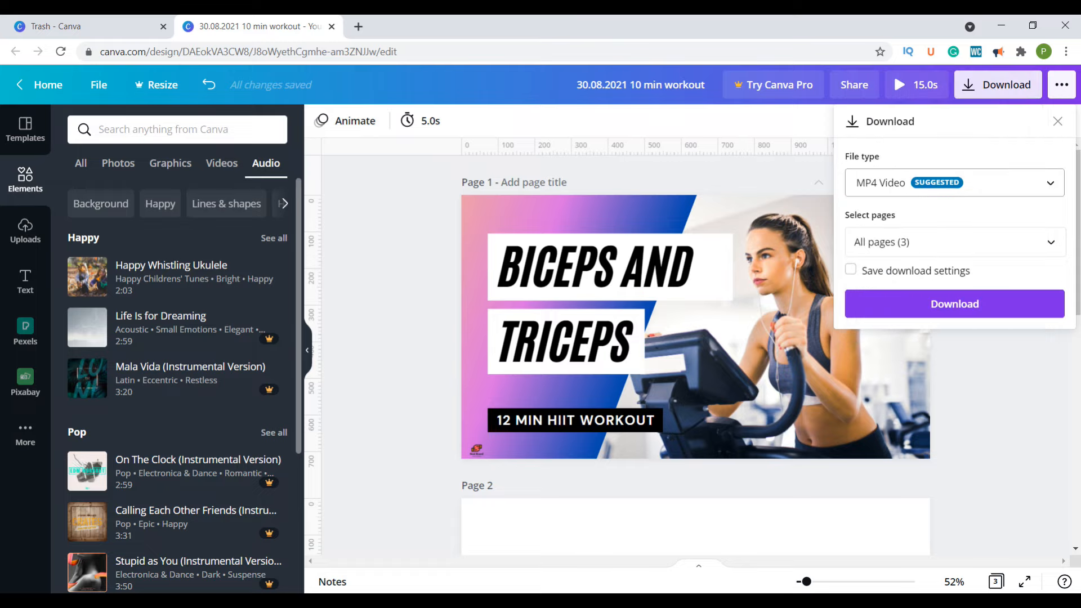
click(1047, 184)
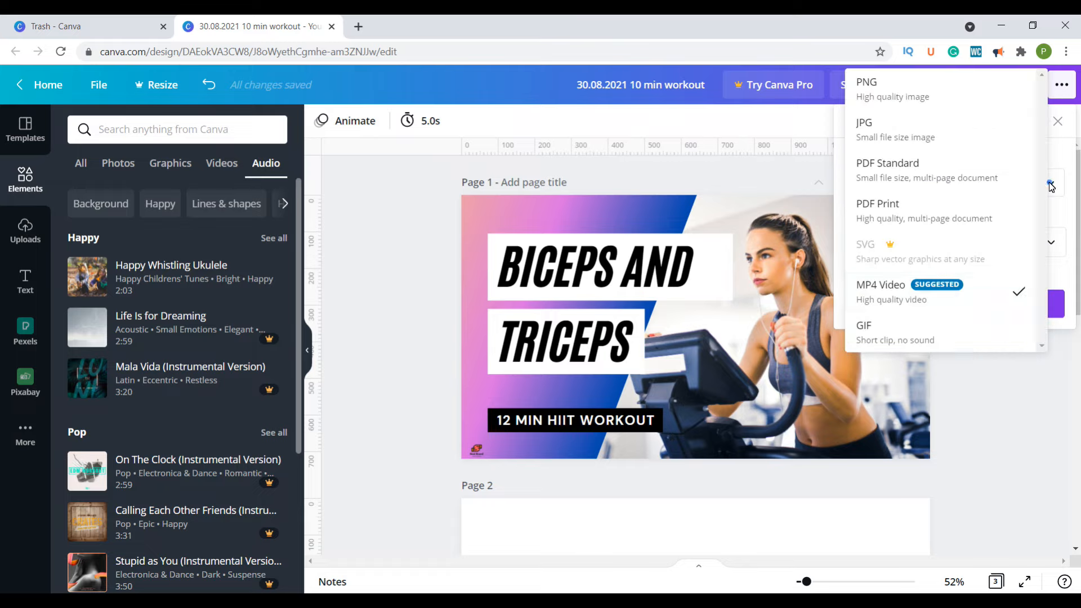
click(908, 145)
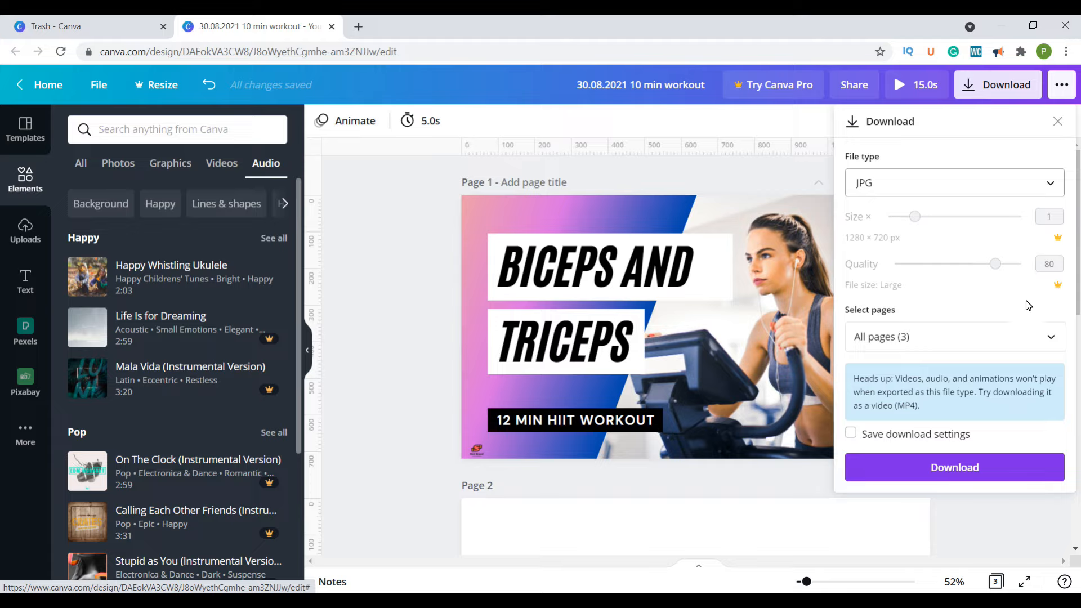
Limit the export to page 1 and download the workout thumbnail
click(1051, 340)
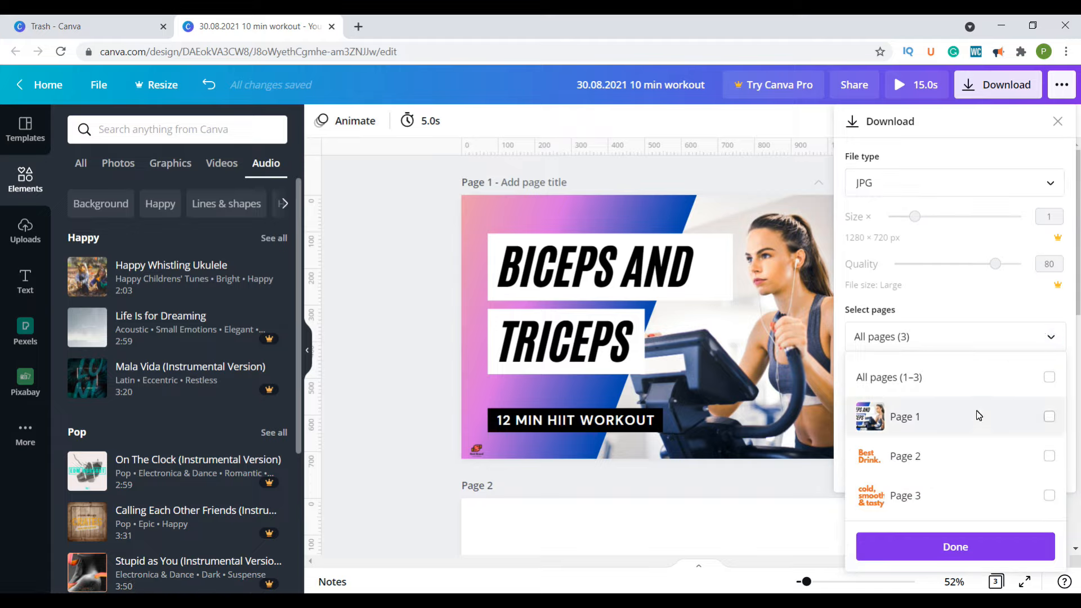
click(1049, 377)
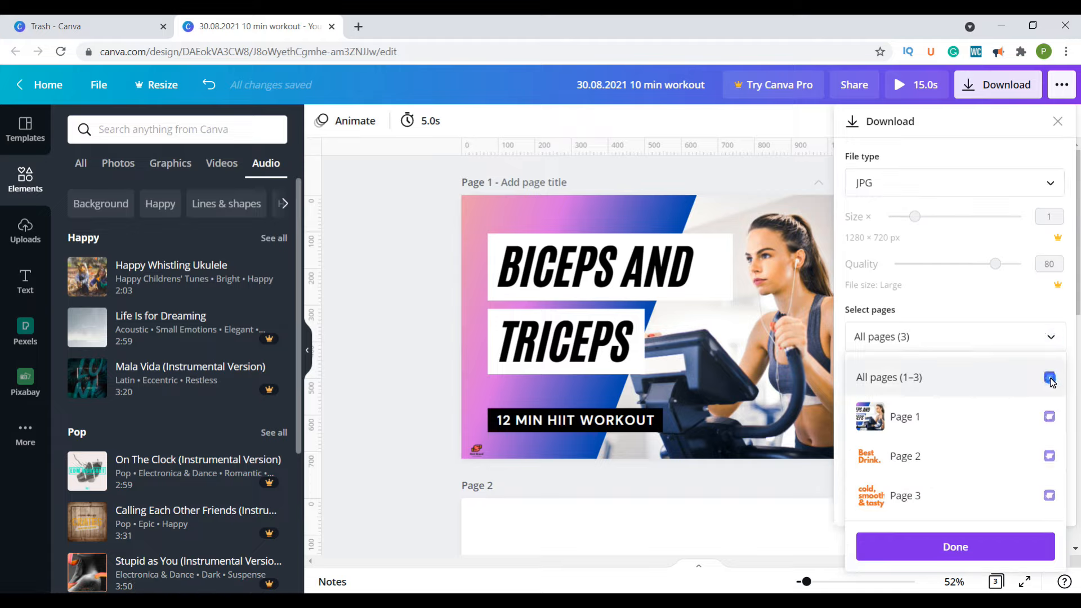
click(1049, 378)
click(1050, 420)
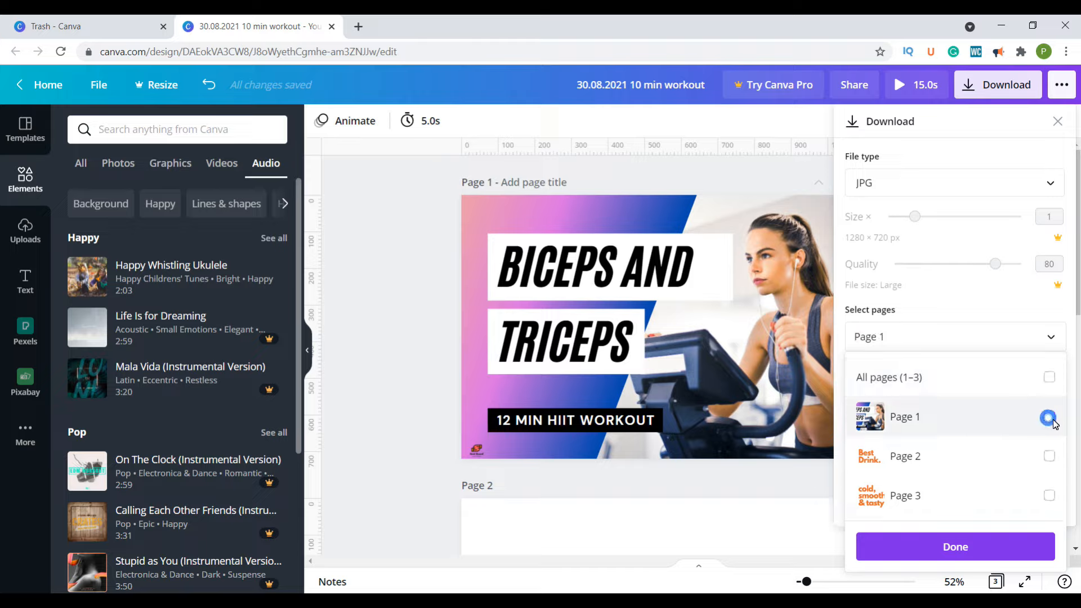
click(948, 548)
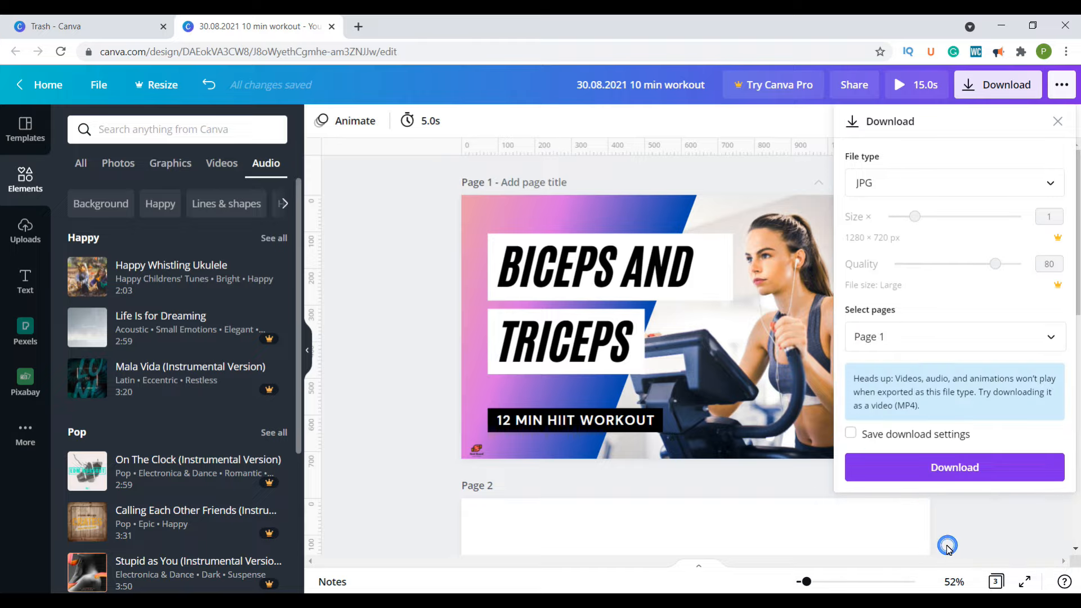
click(917, 463)
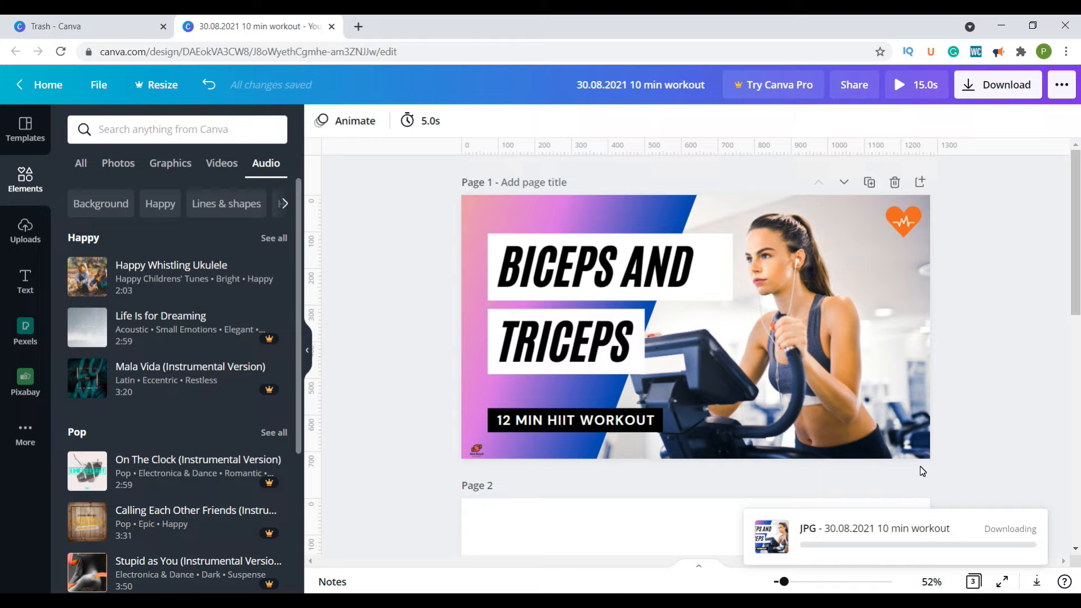
Look through the link-sharing permissions and the full list of publishing destinations for the design
click(851, 93)
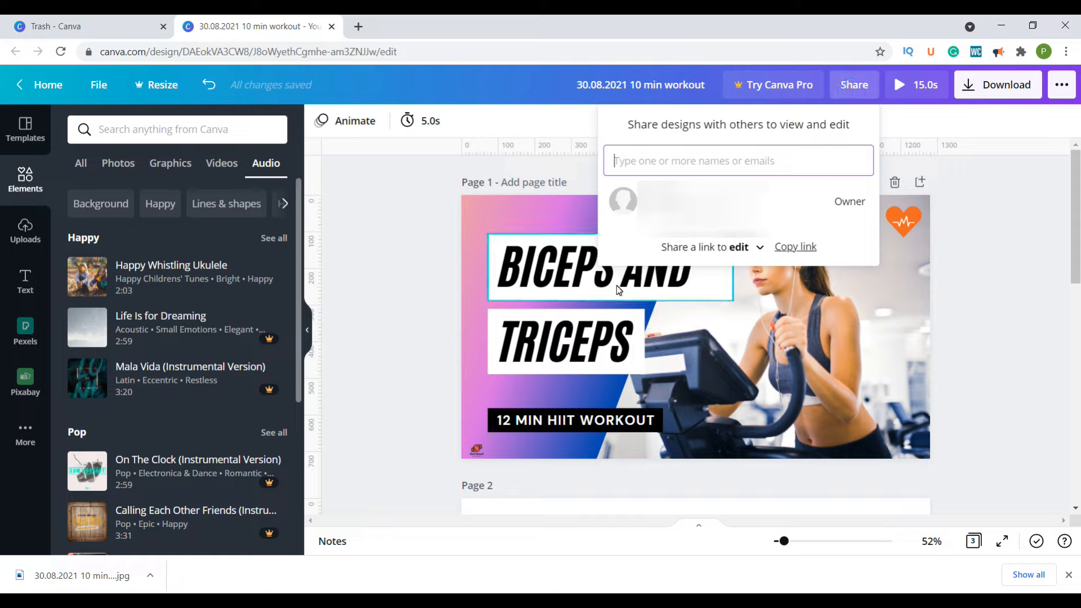
click(757, 249)
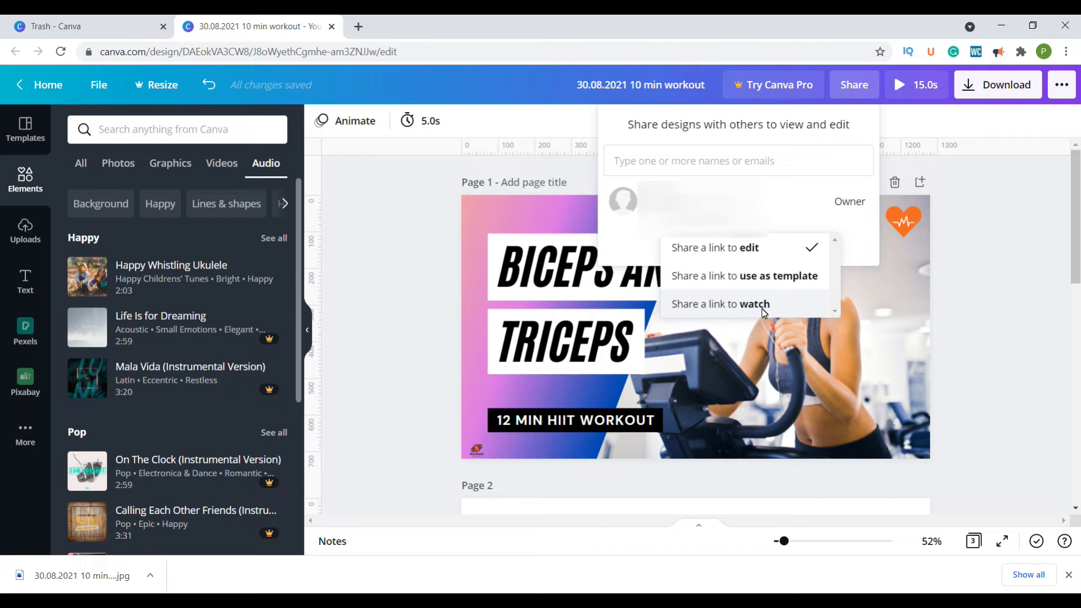
click(1061, 89)
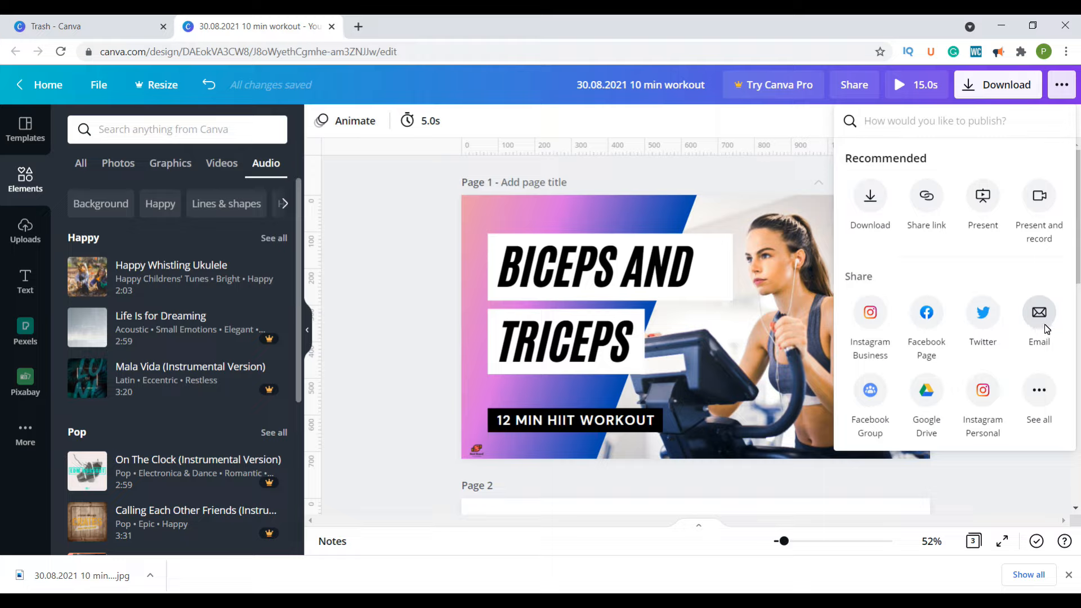
scroll(1046, 330, down, 8)
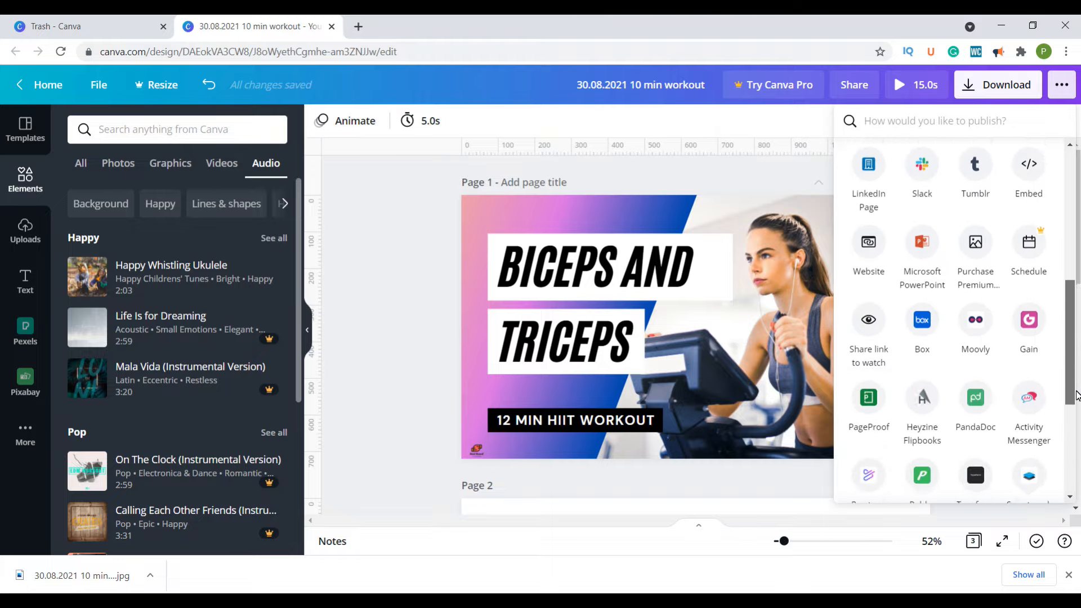
scroll(1045, 416, down, 1)
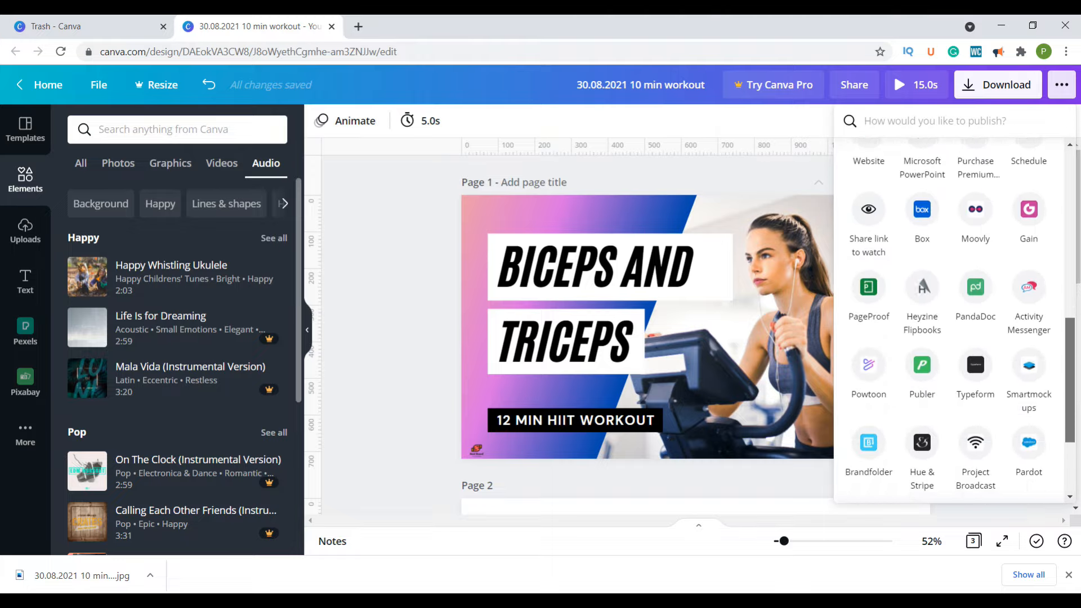